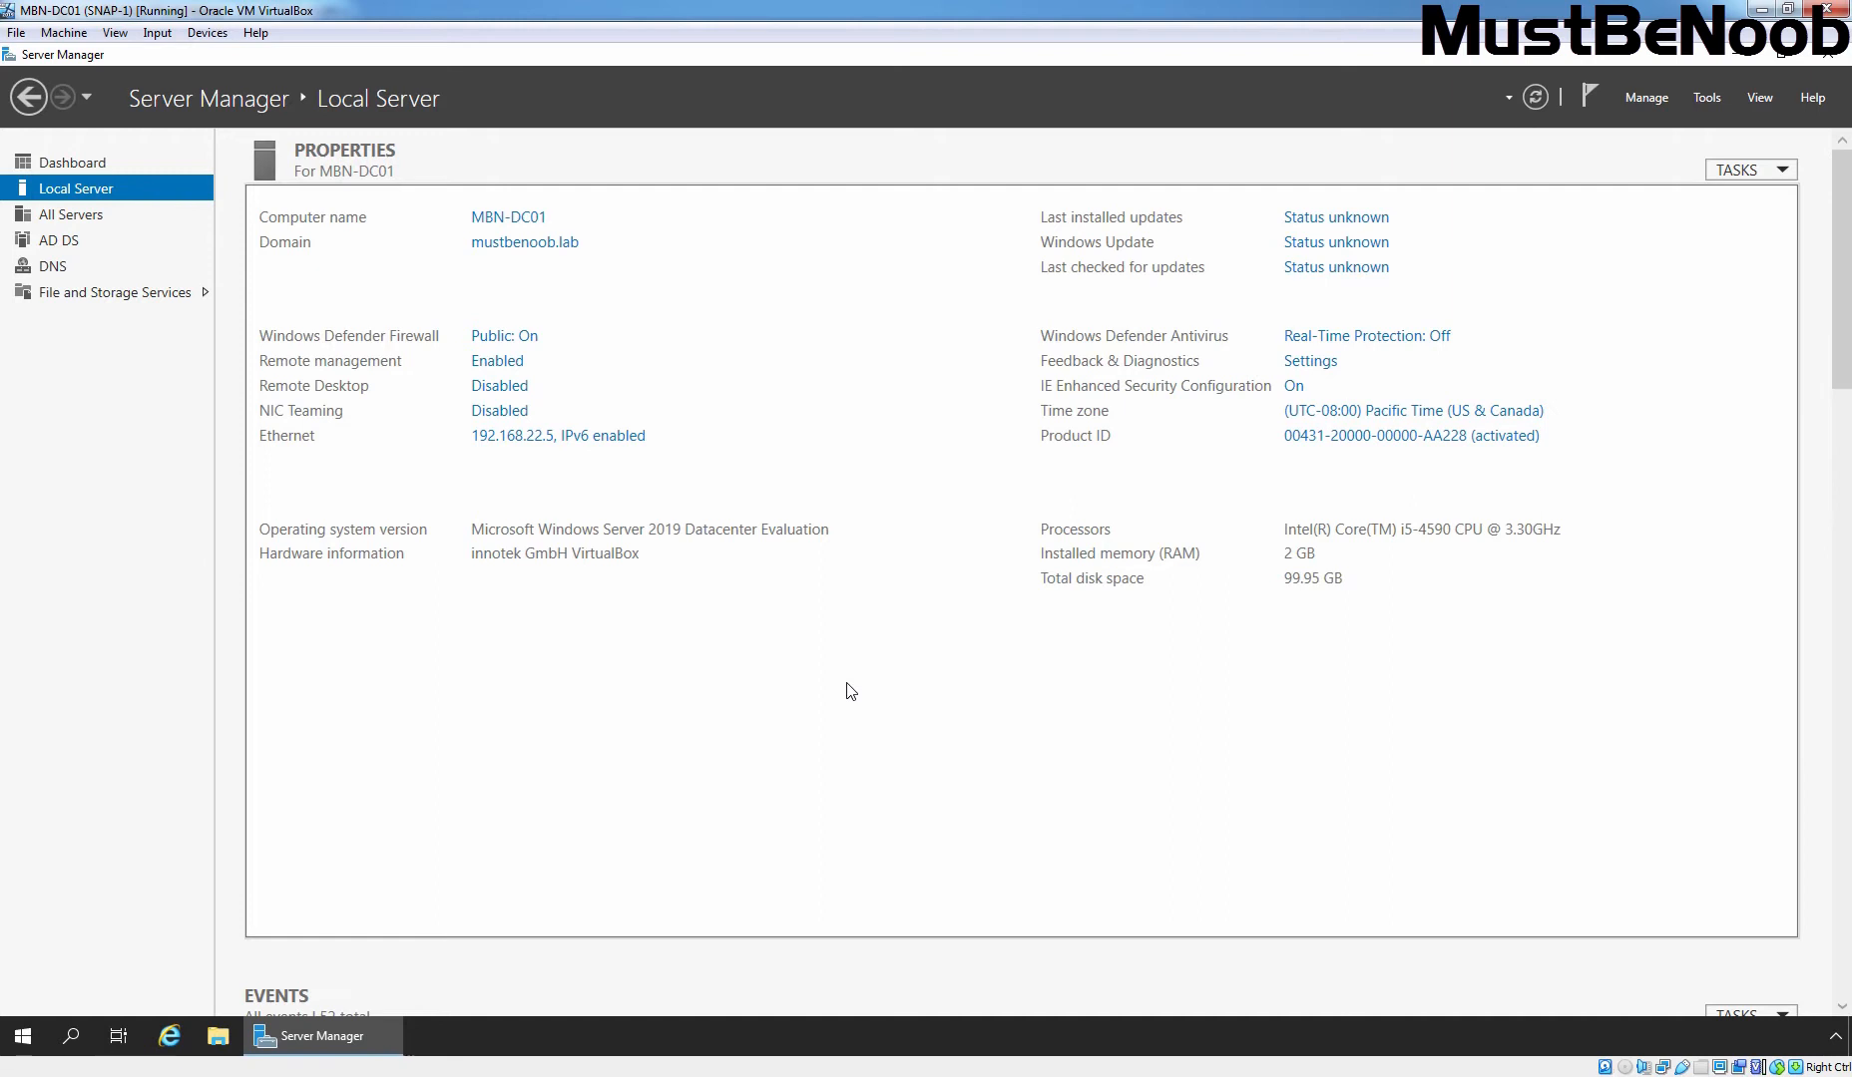
# Open Active Directory Users and Computers and check the members of the TeamIT group in the IT unit.
pyautogui.click(1708, 98)
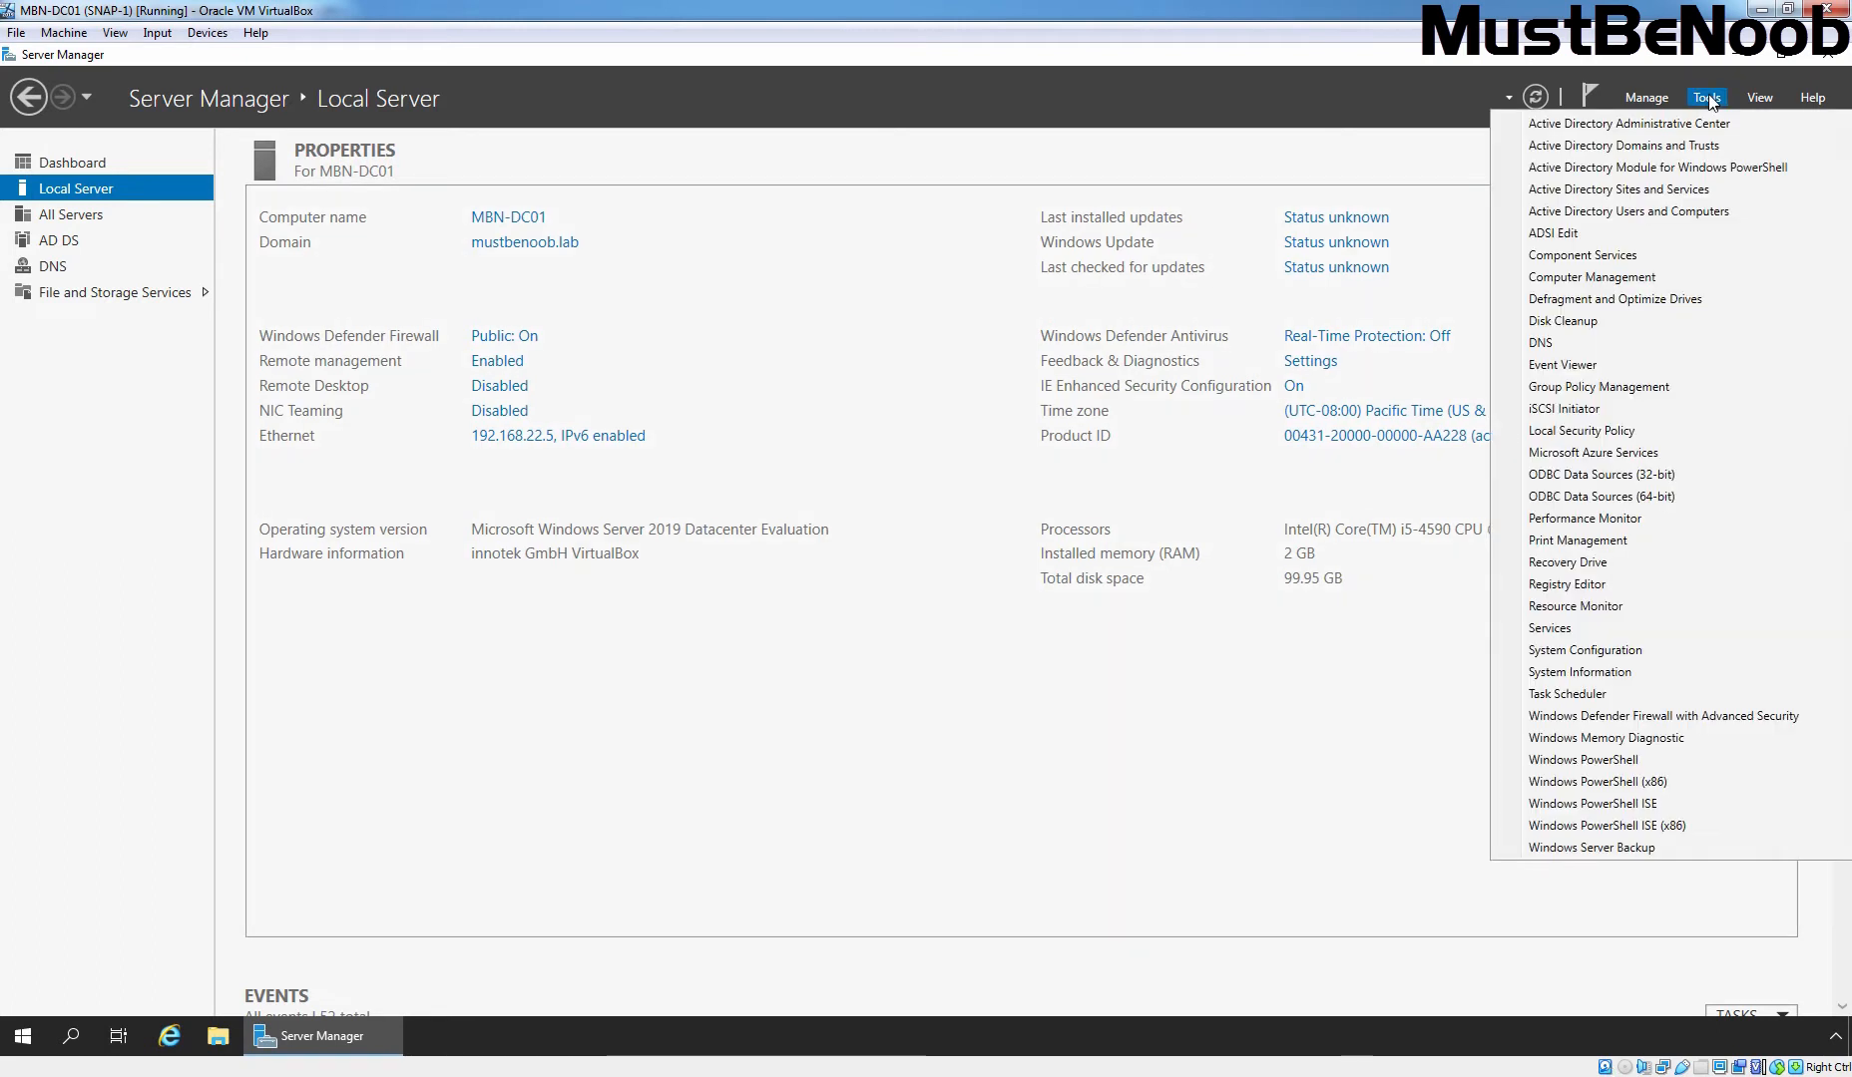
pyautogui.click(1685, 221)
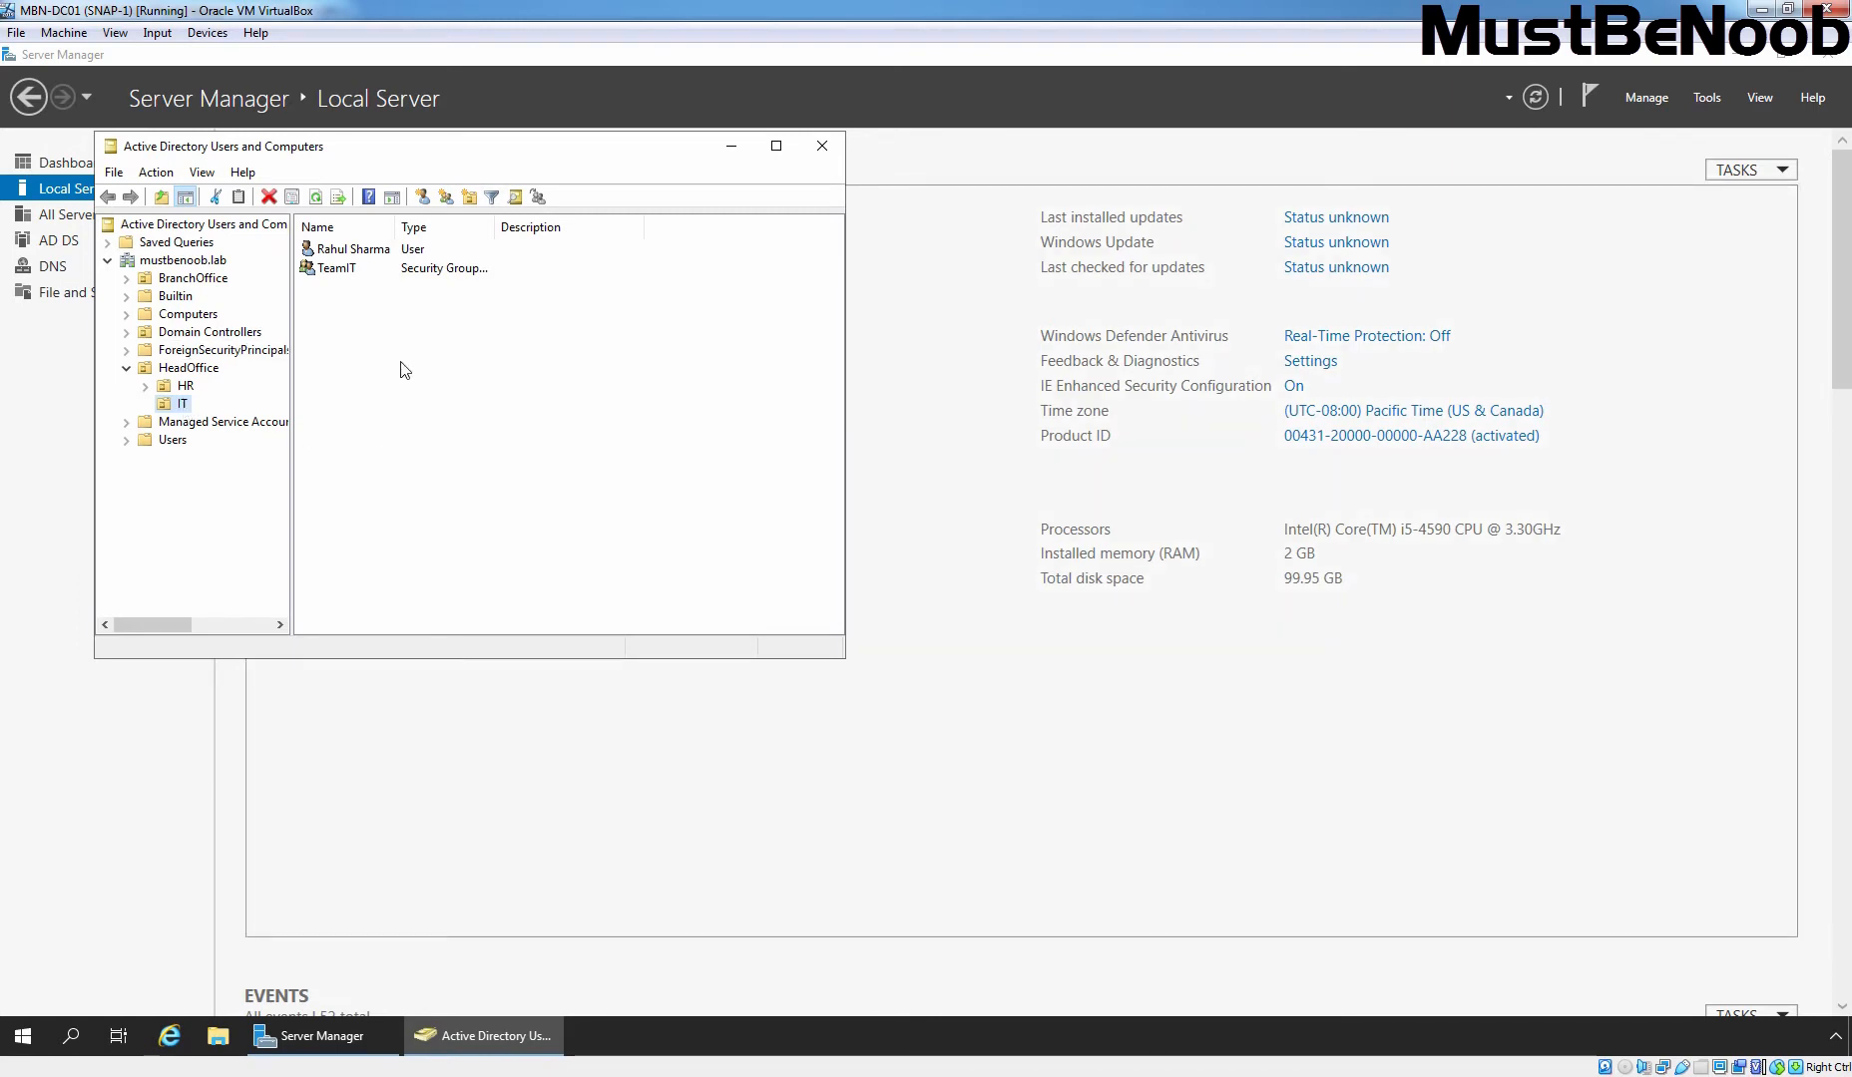
pyautogui.doubleClick(335, 271)
pyautogui.click(356, 217)
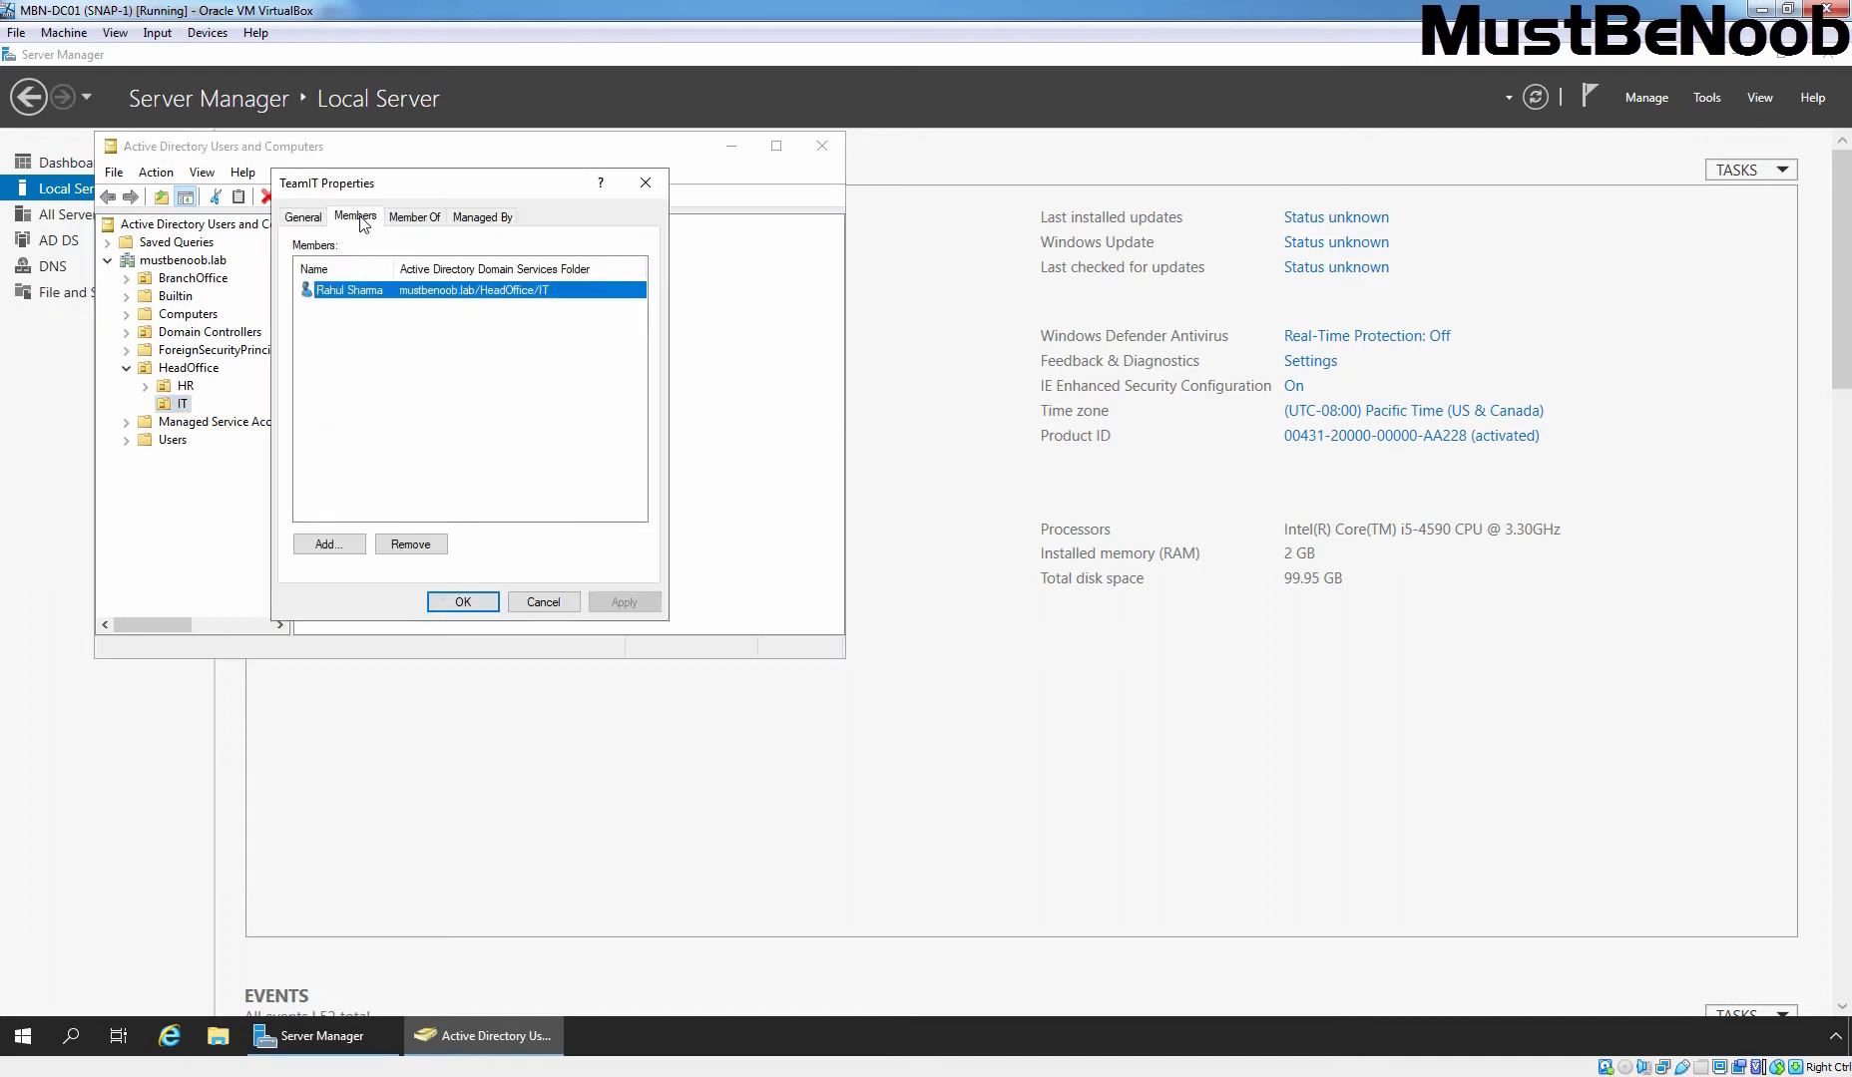
pyautogui.click(544, 604)
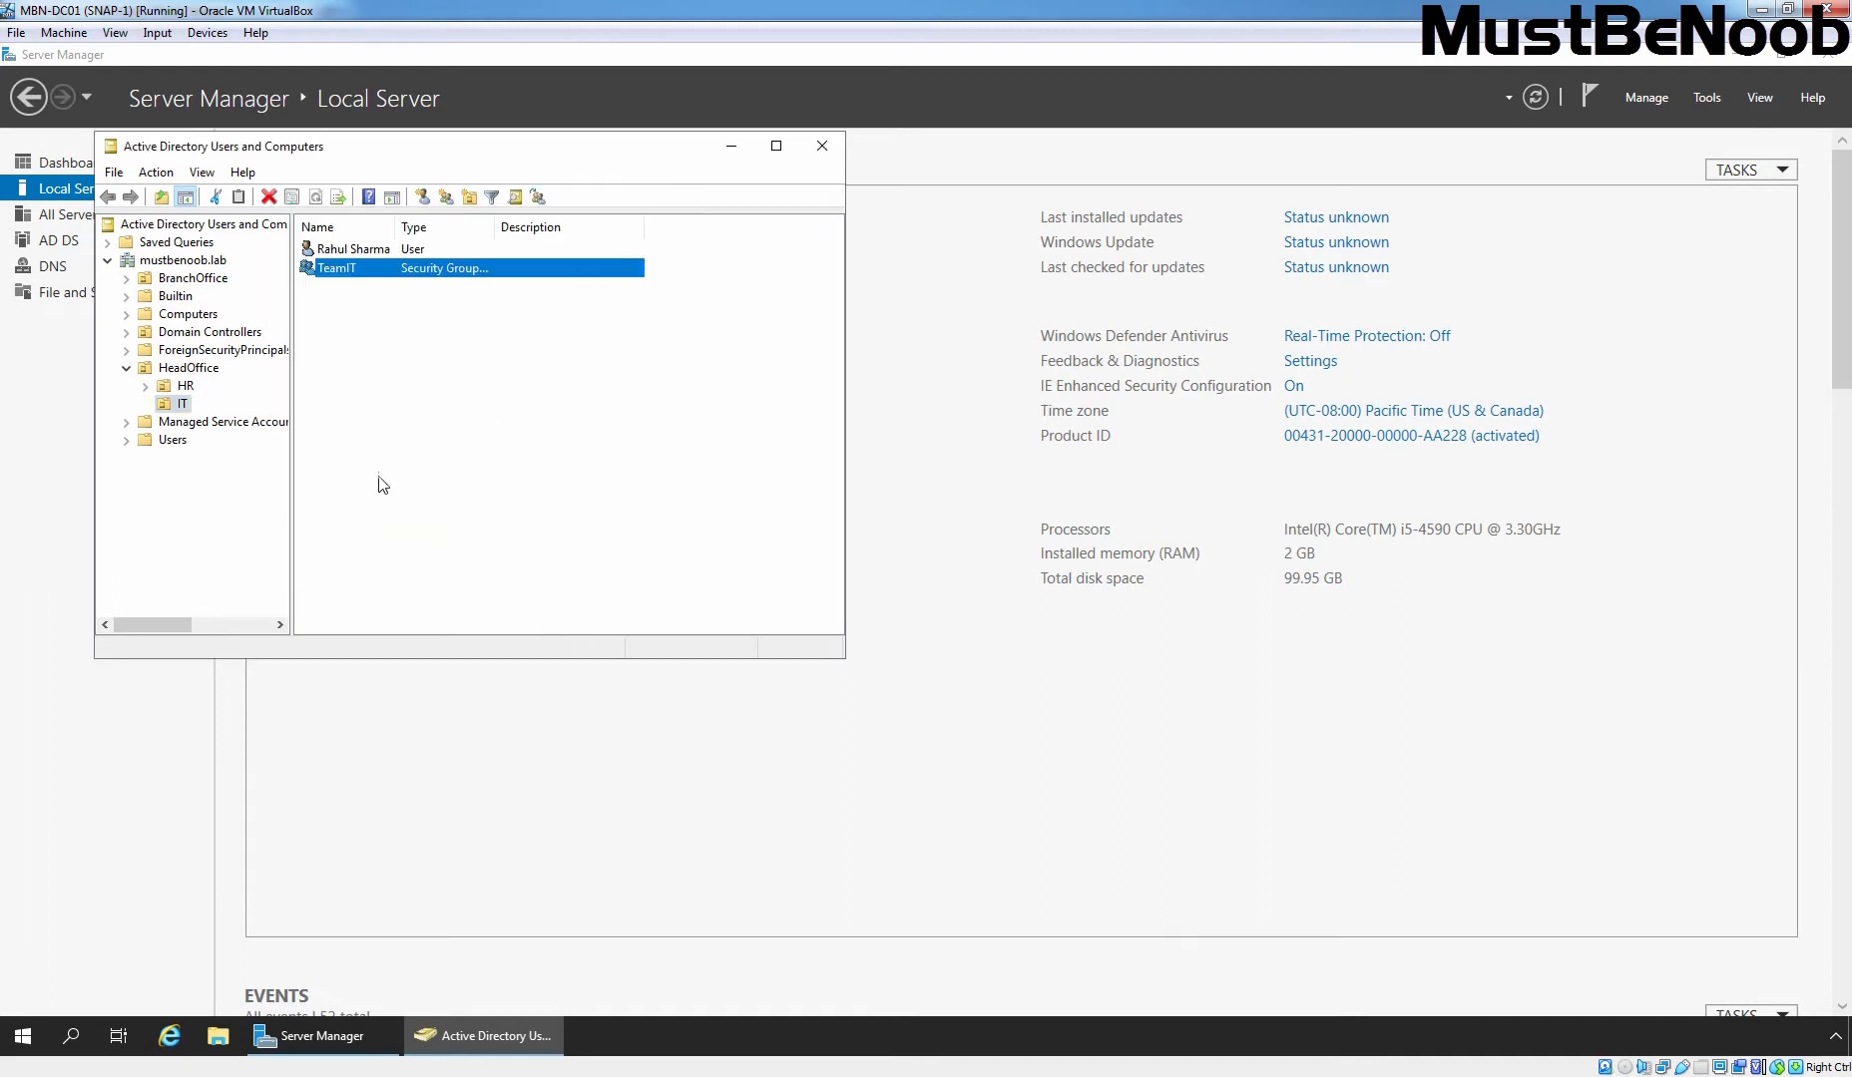
# Check the members of the TeamHR group in the HeadOffice HR unit.
pyautogui.click(187, 390)
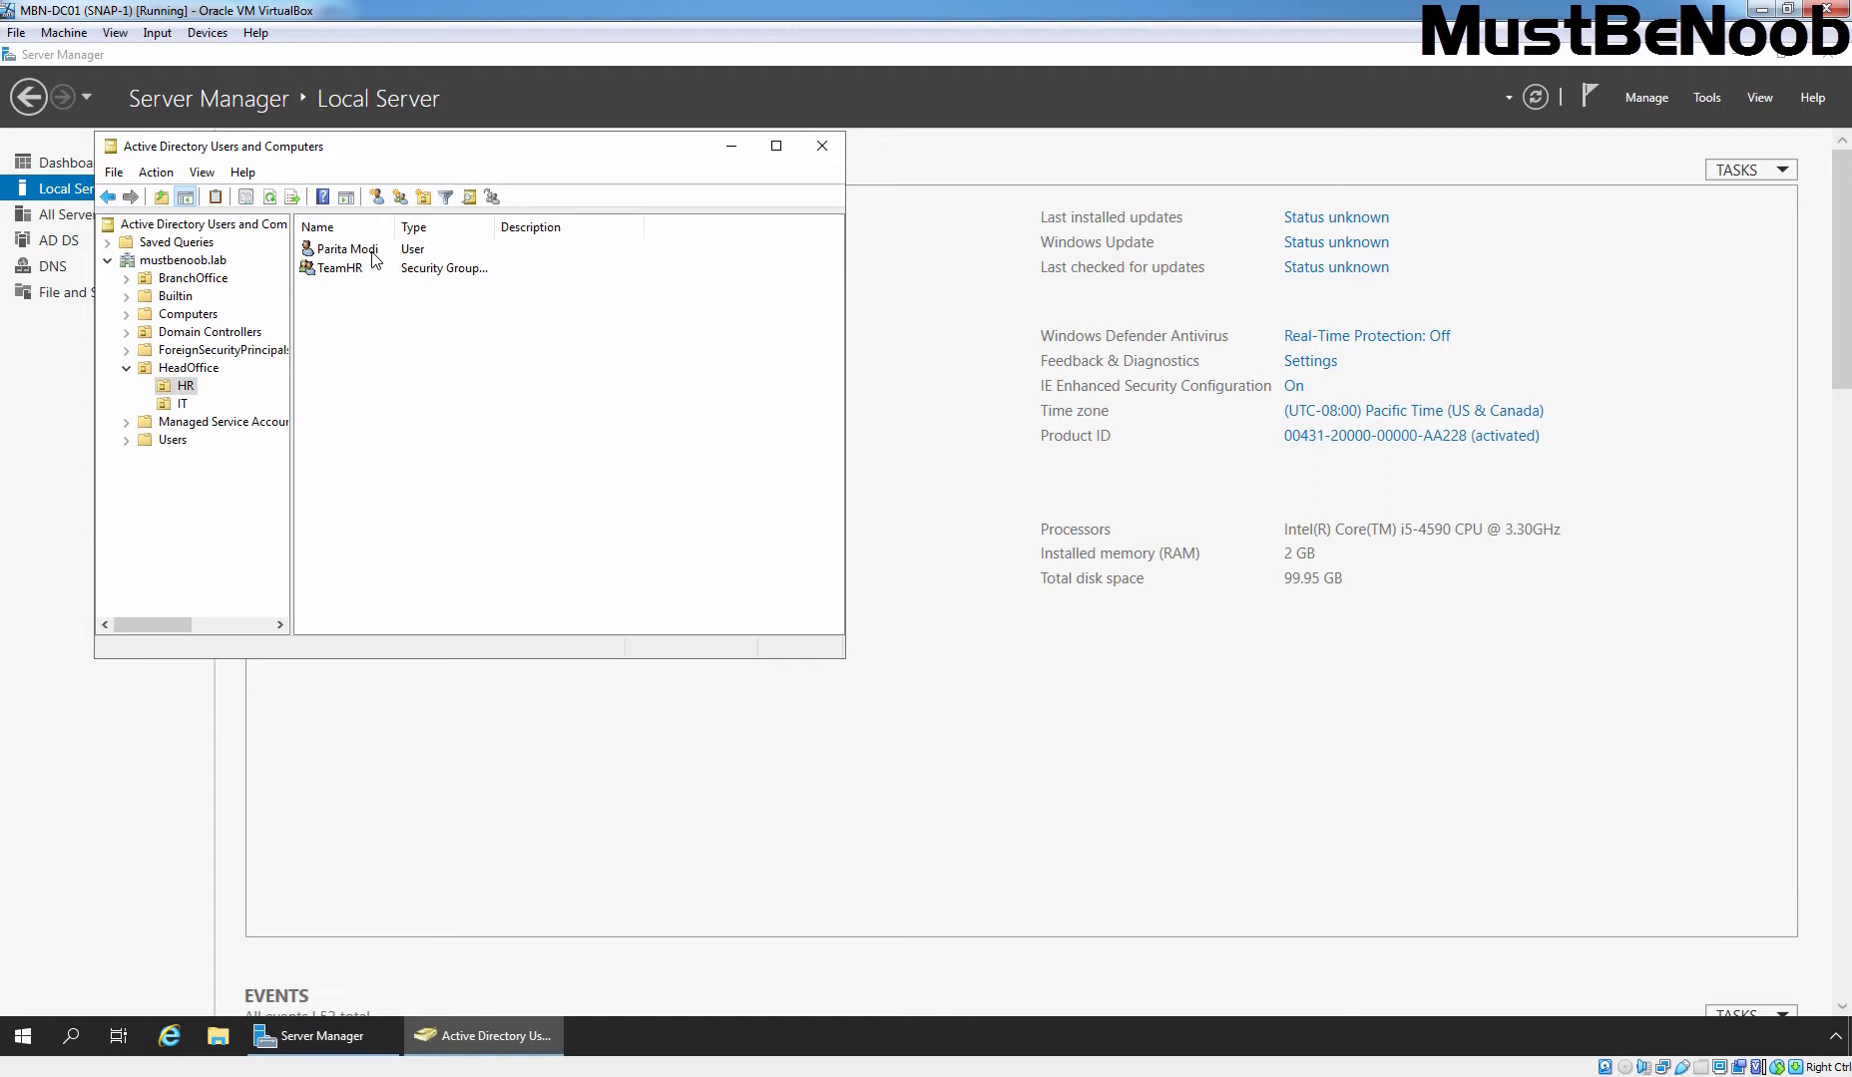
pyautogui.click(339, 271)
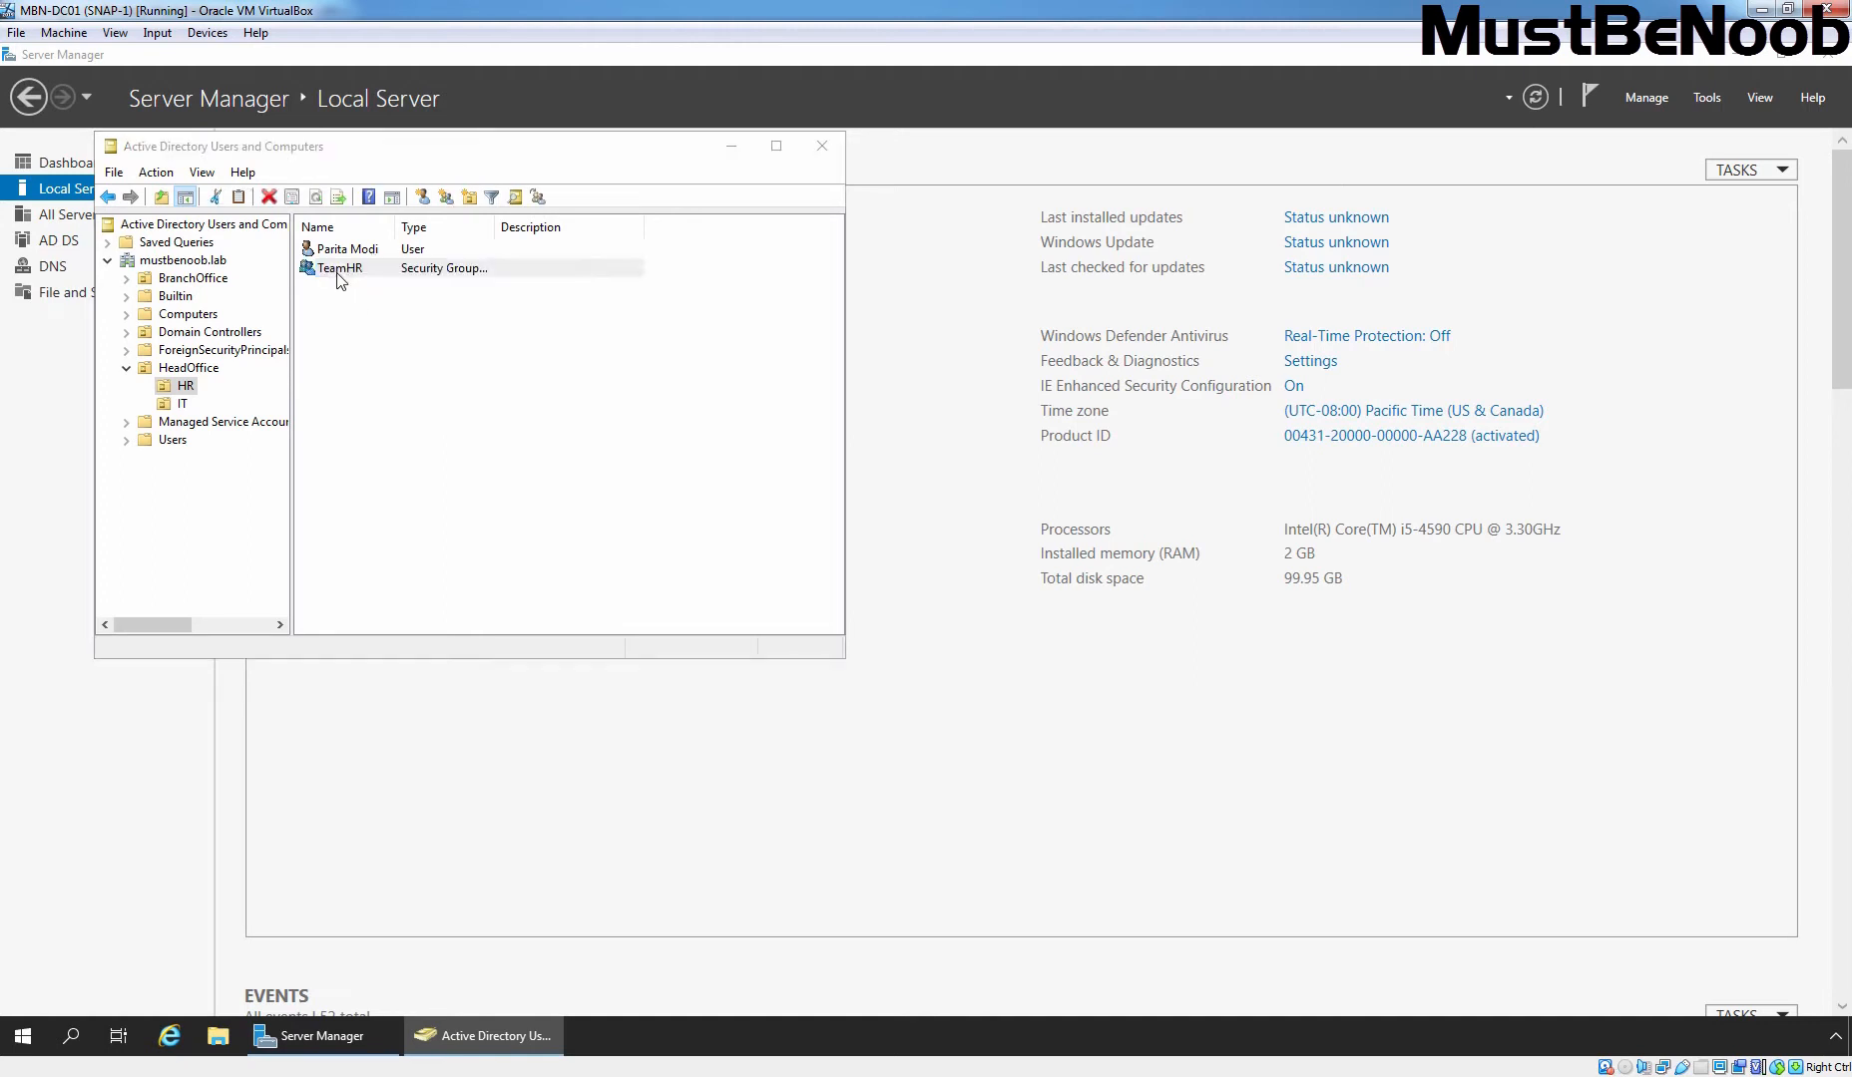
pyautogui.doubleClick(339, 271)
pyautogui.click(356, 216)
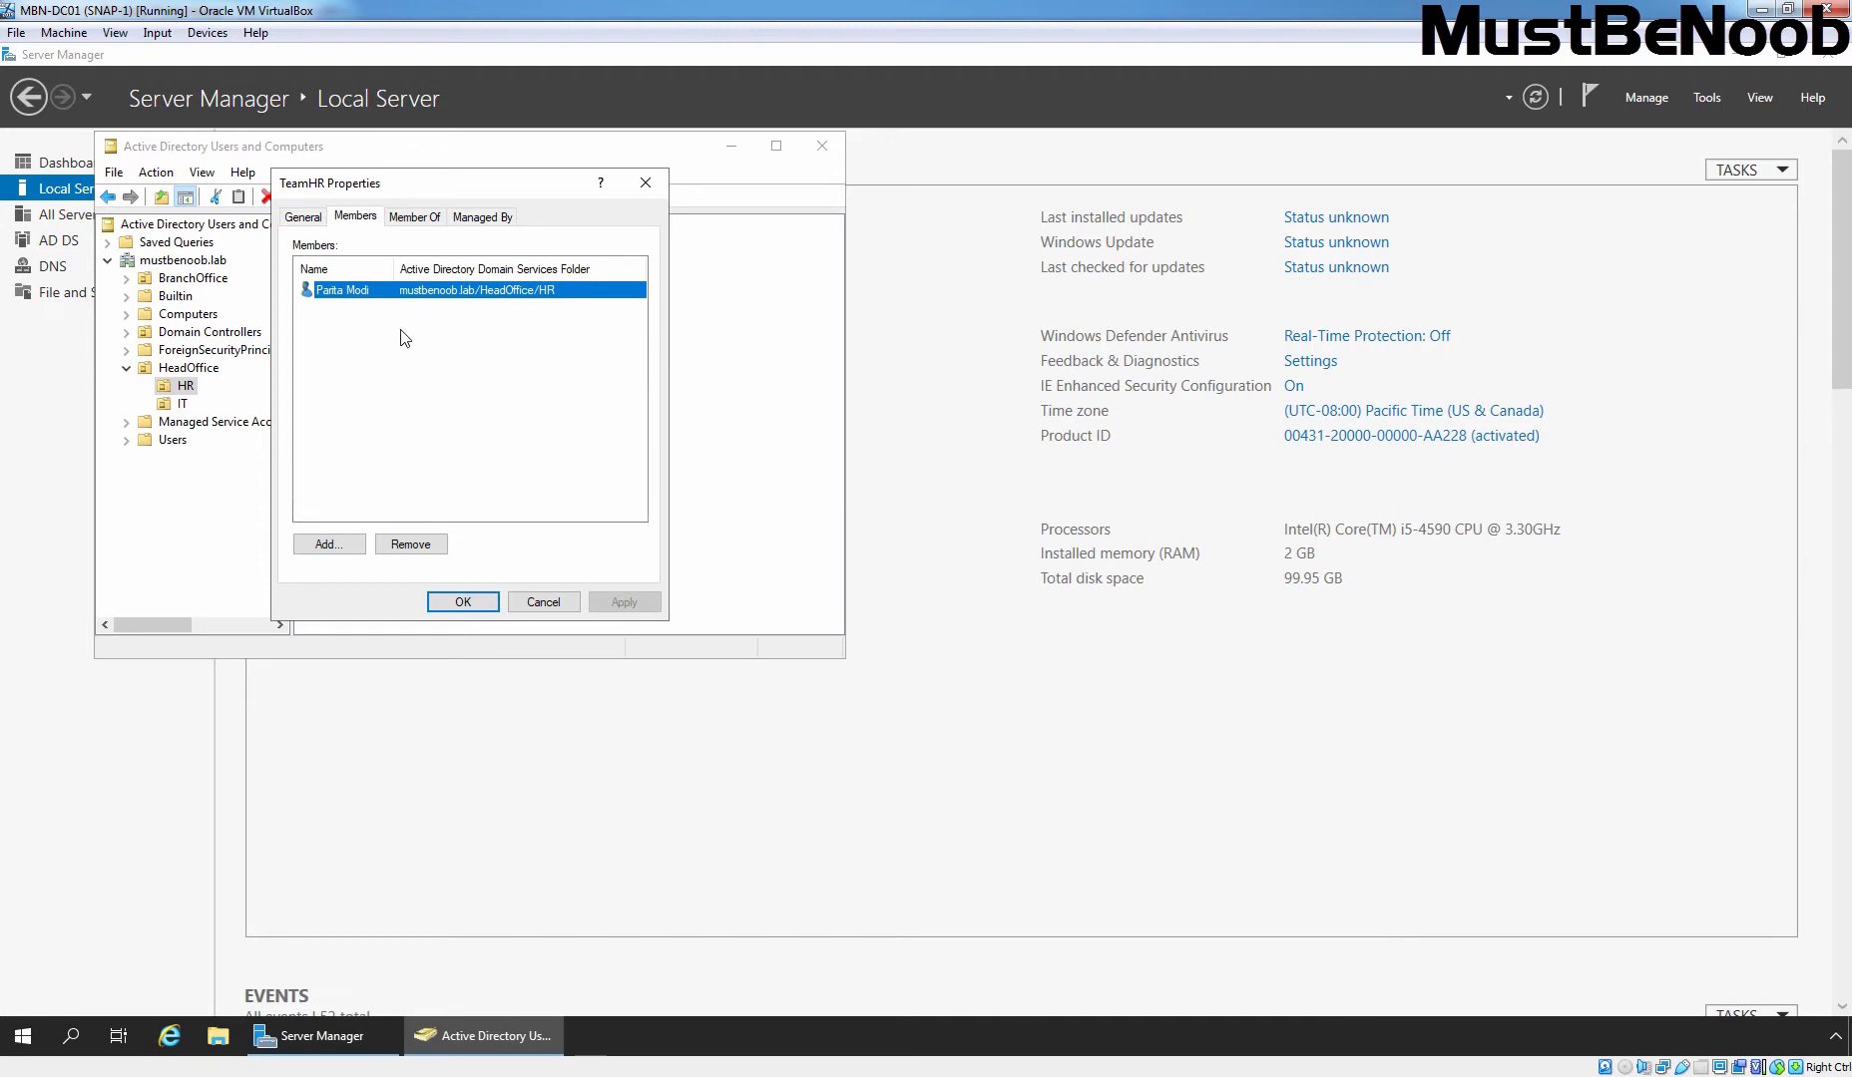
pyautogui.click(460, 603)
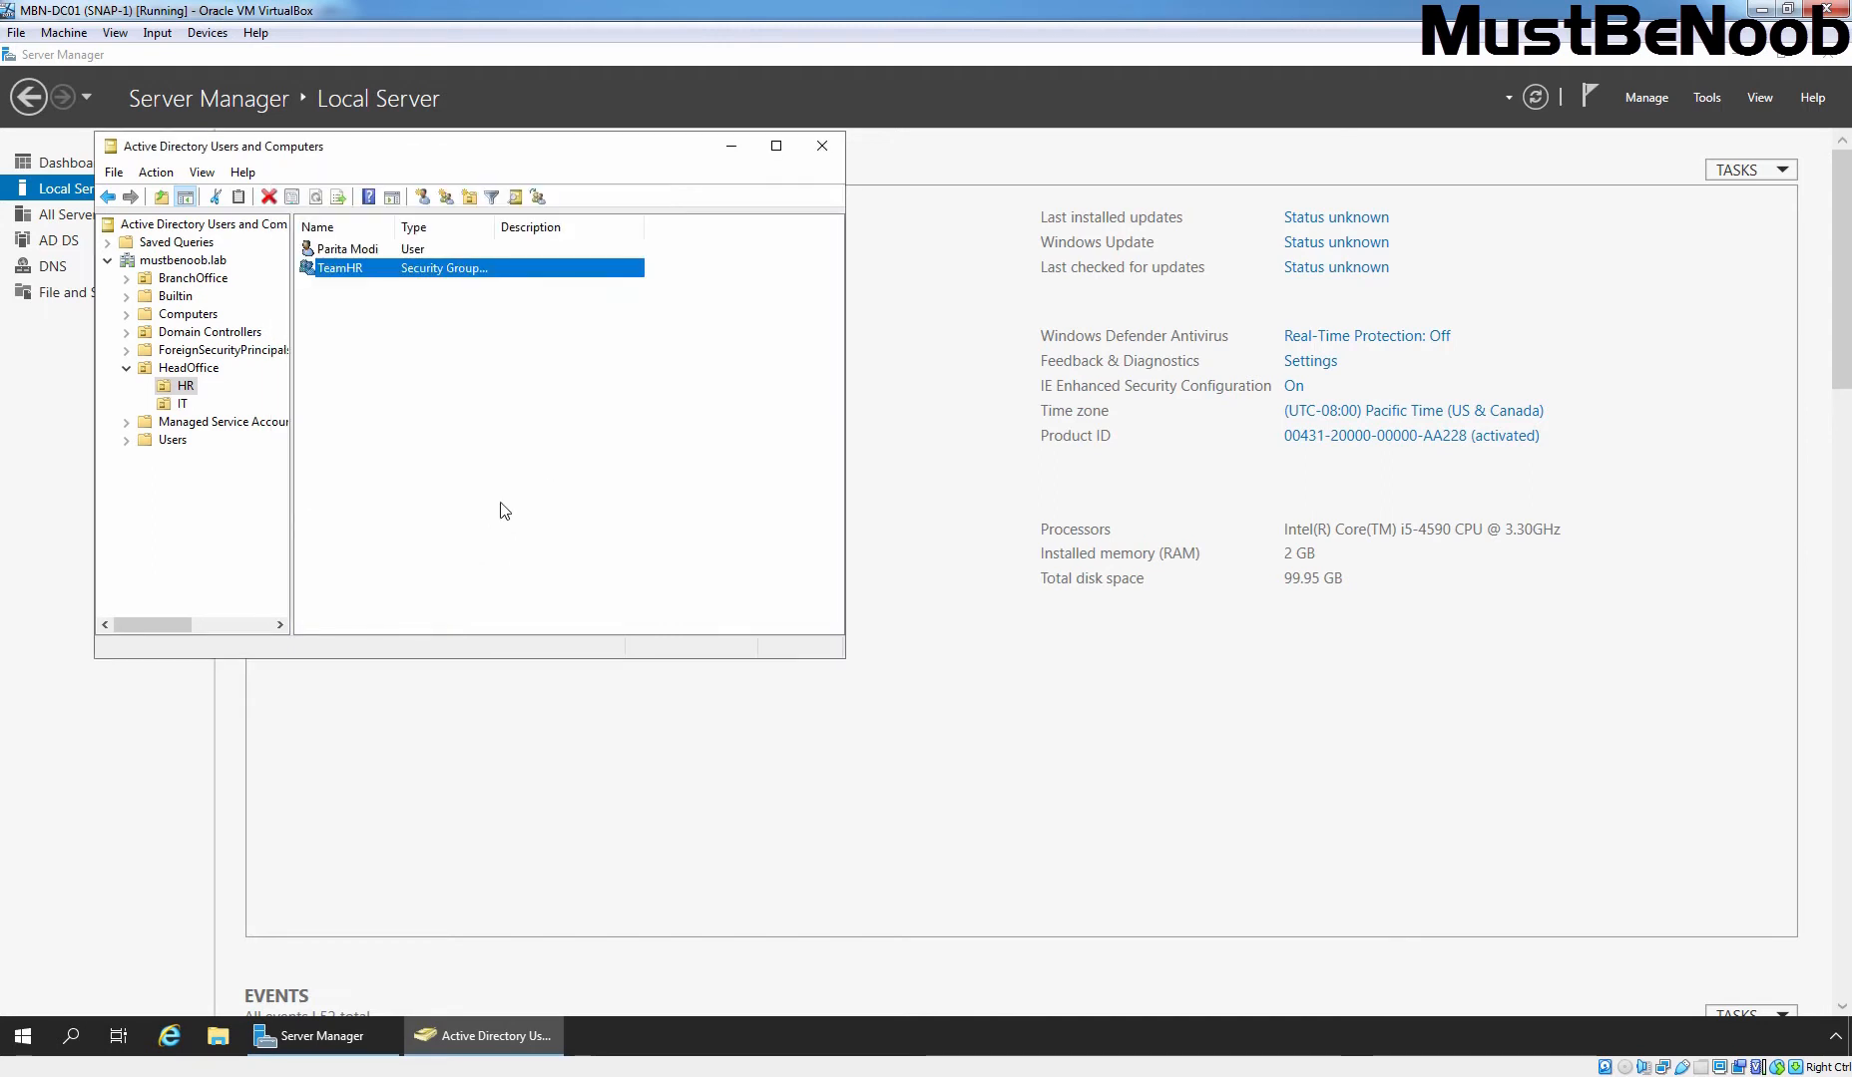
# Consult the topology diagram, switch to Check Point SmartConsole and examine the CP_SmartCosole and MBN_DC hosts and their use in the Allow AD Access rule.
pyautogui.click(0, 481)
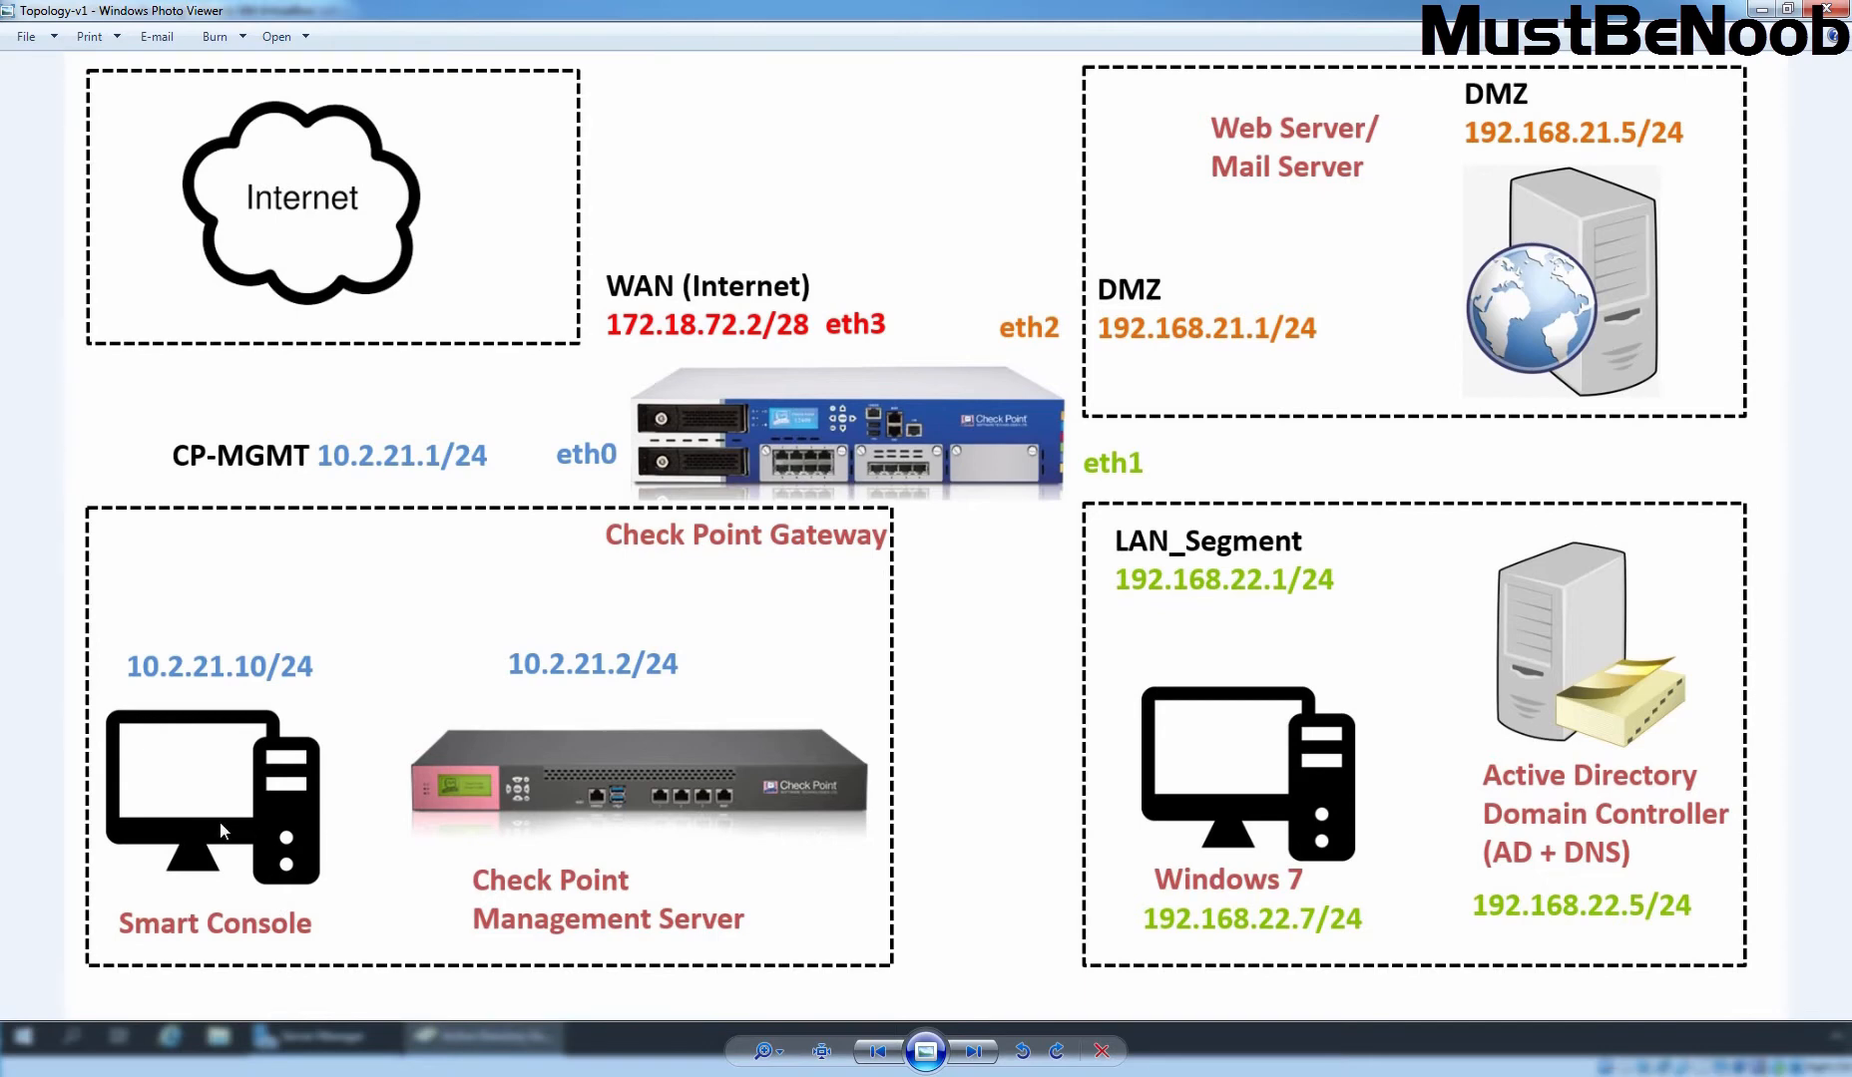
pyautogui.click(0, 639)
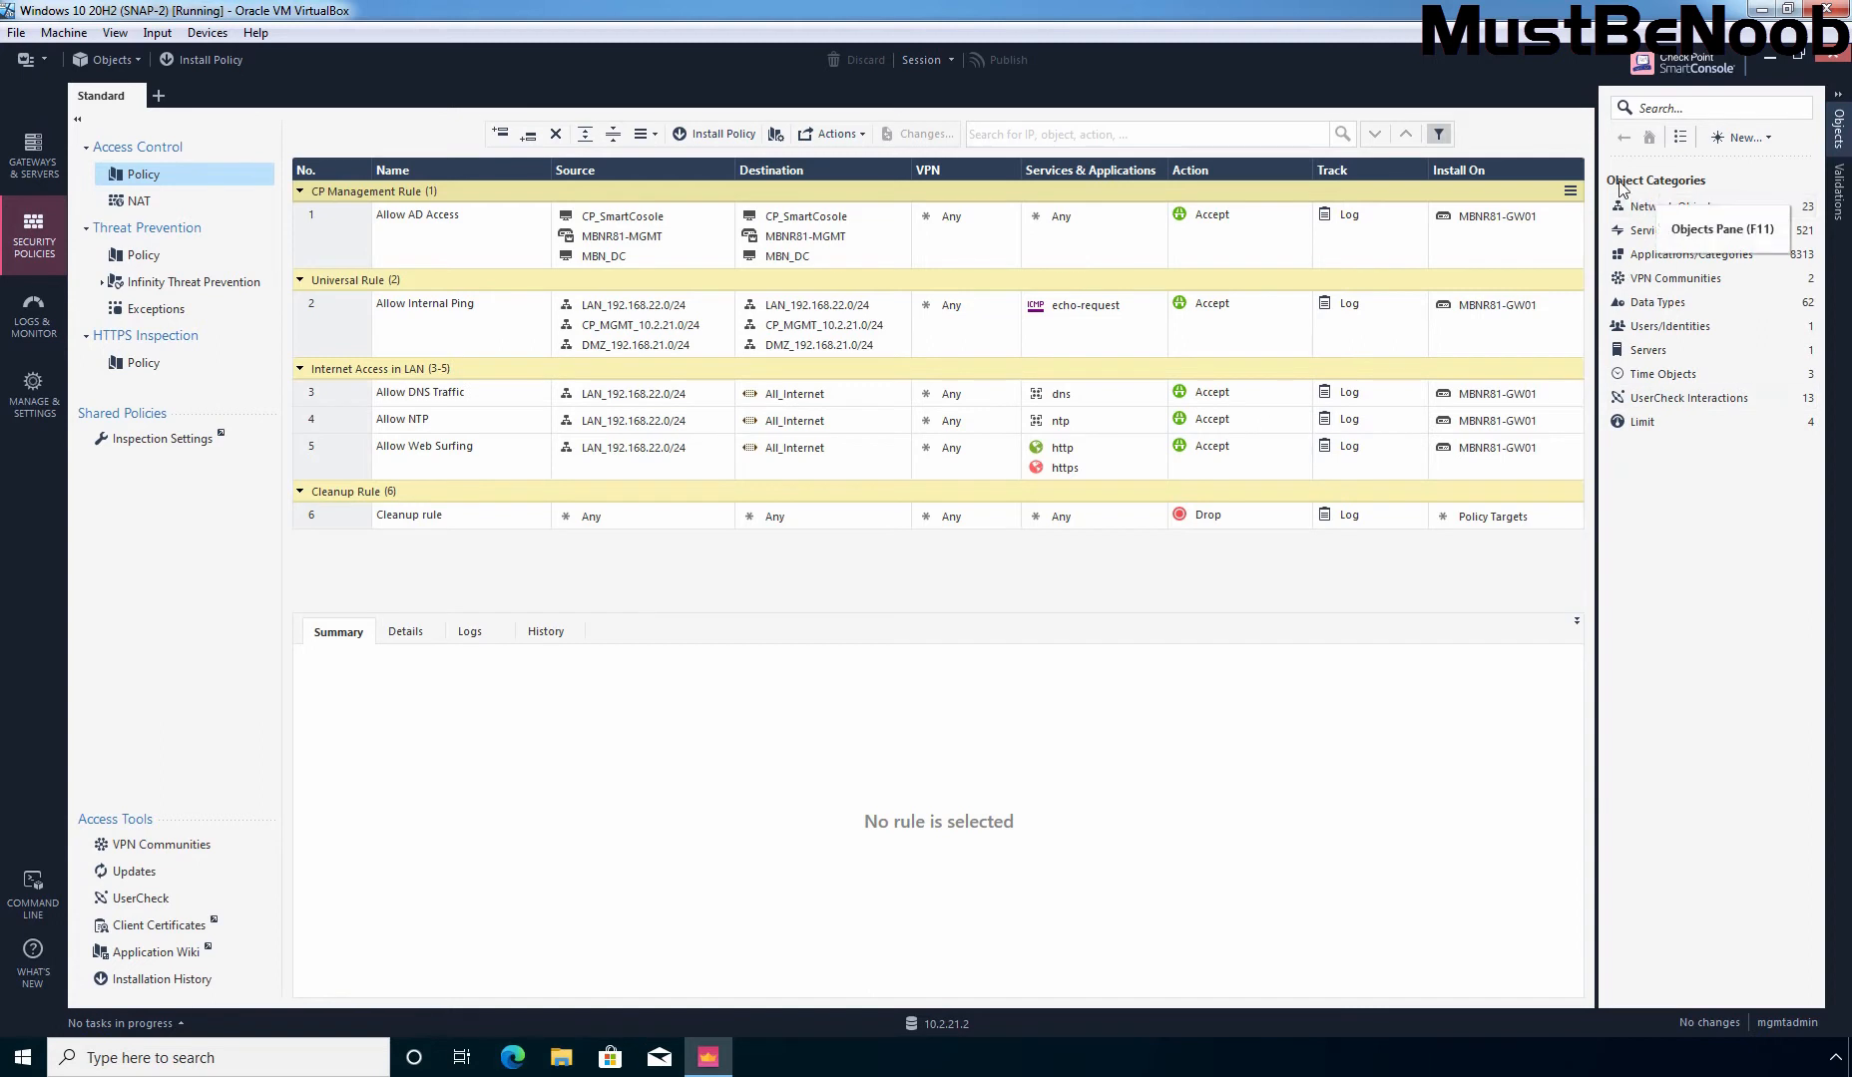
pyautogui.click(1641, 210)
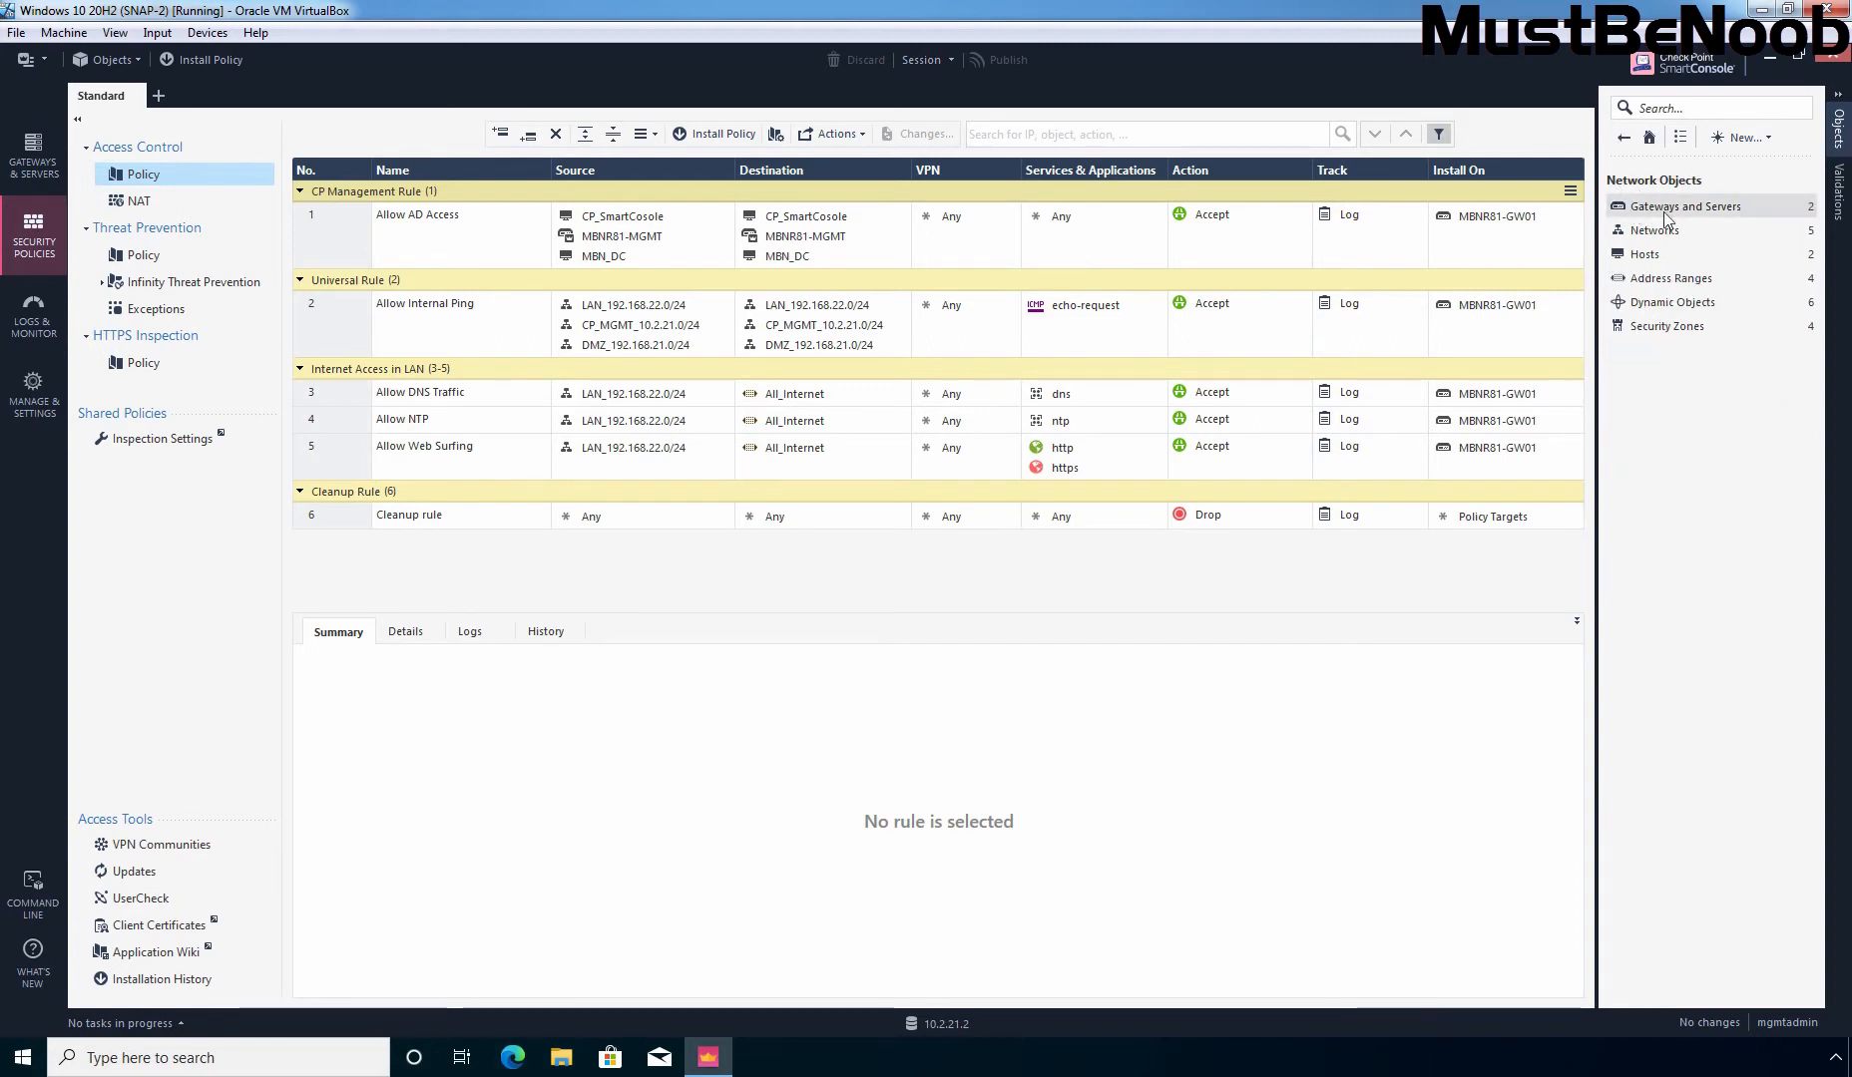
pyautogui.click(1644, 257)
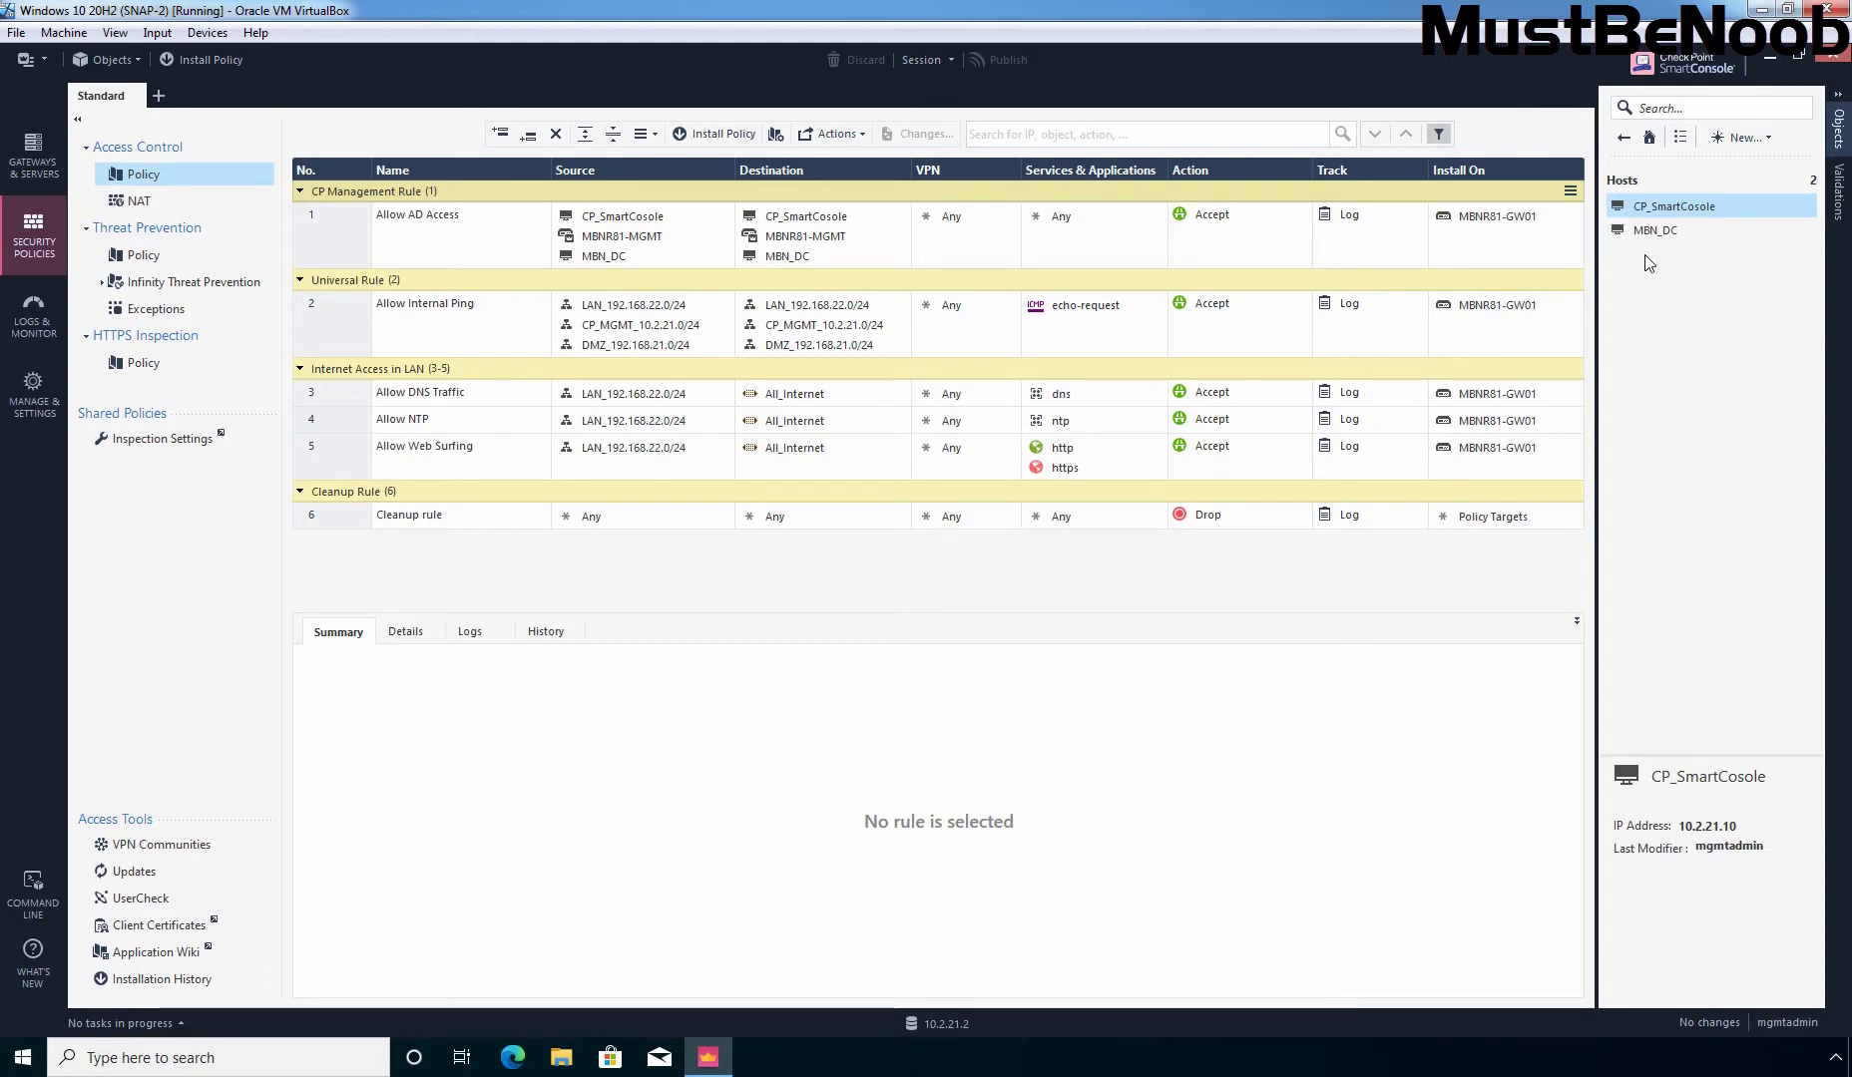
pyautogui.moveTo(1690, 206)
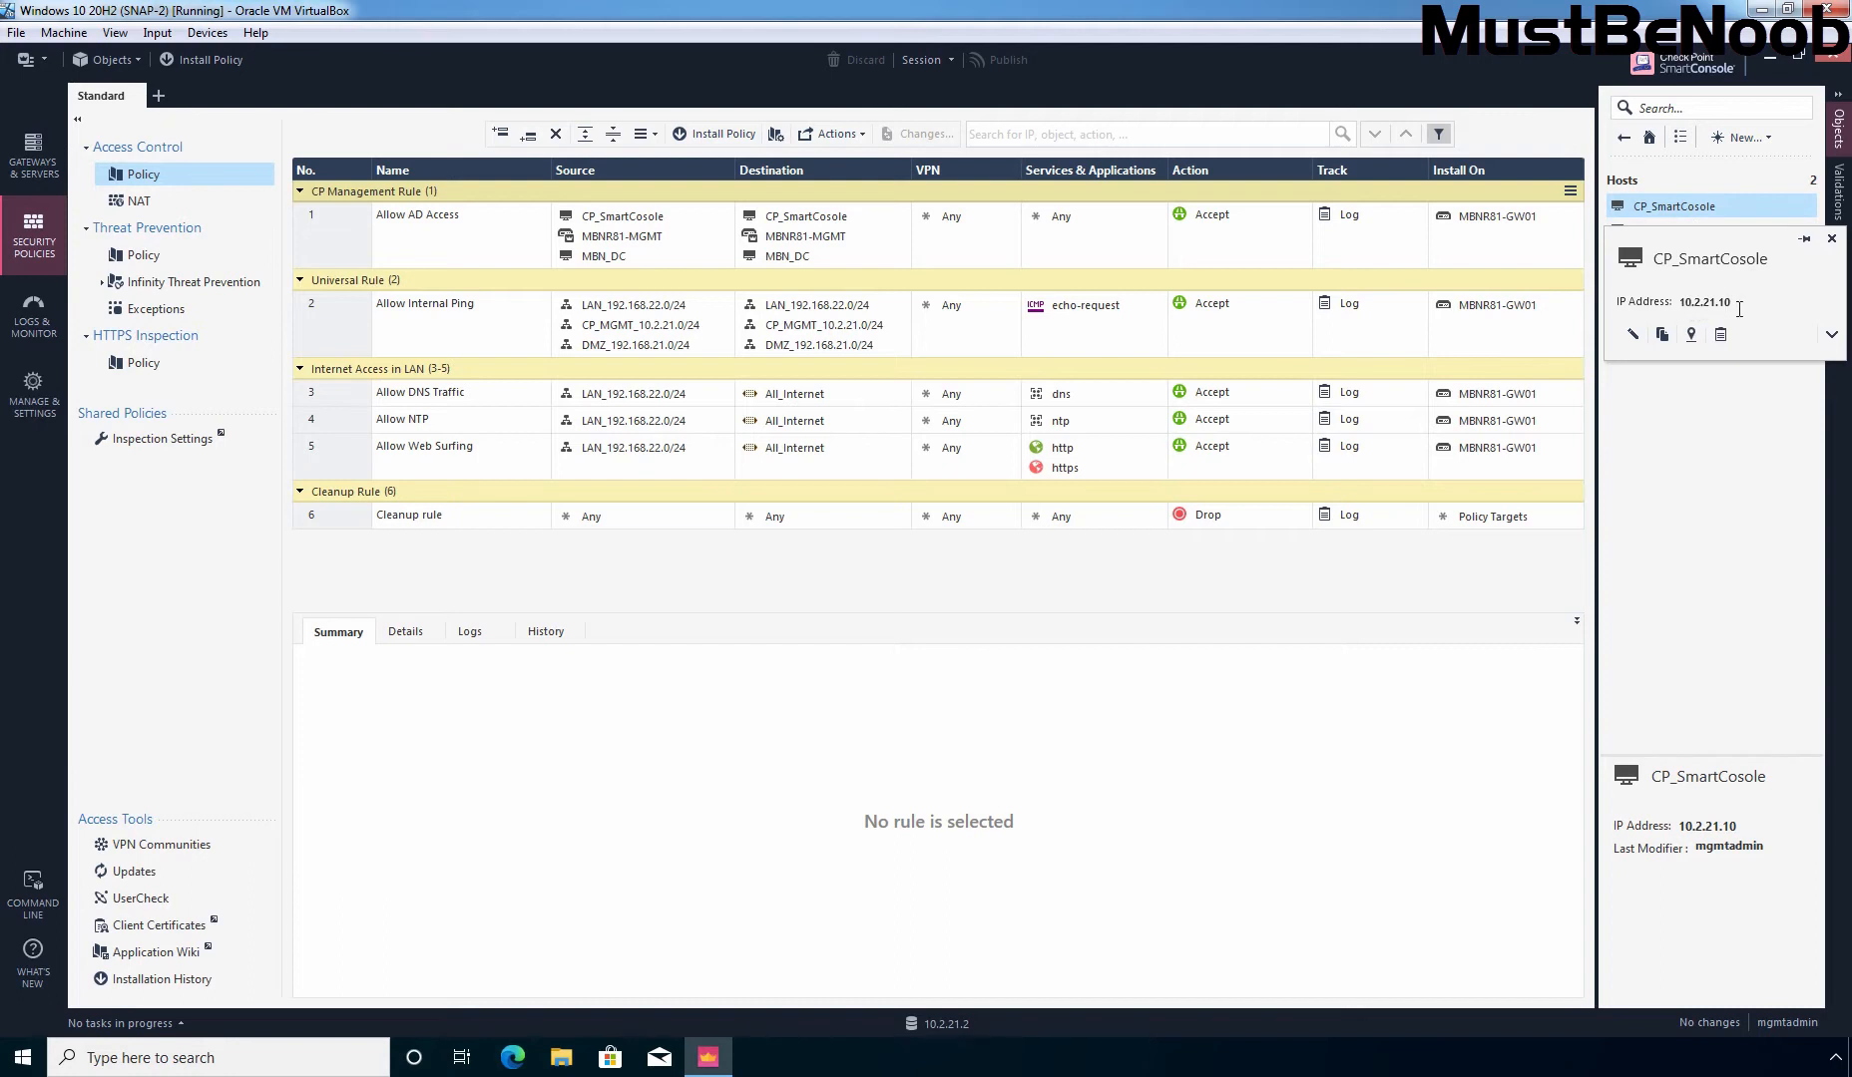
pyautogui.click(1709, 235)
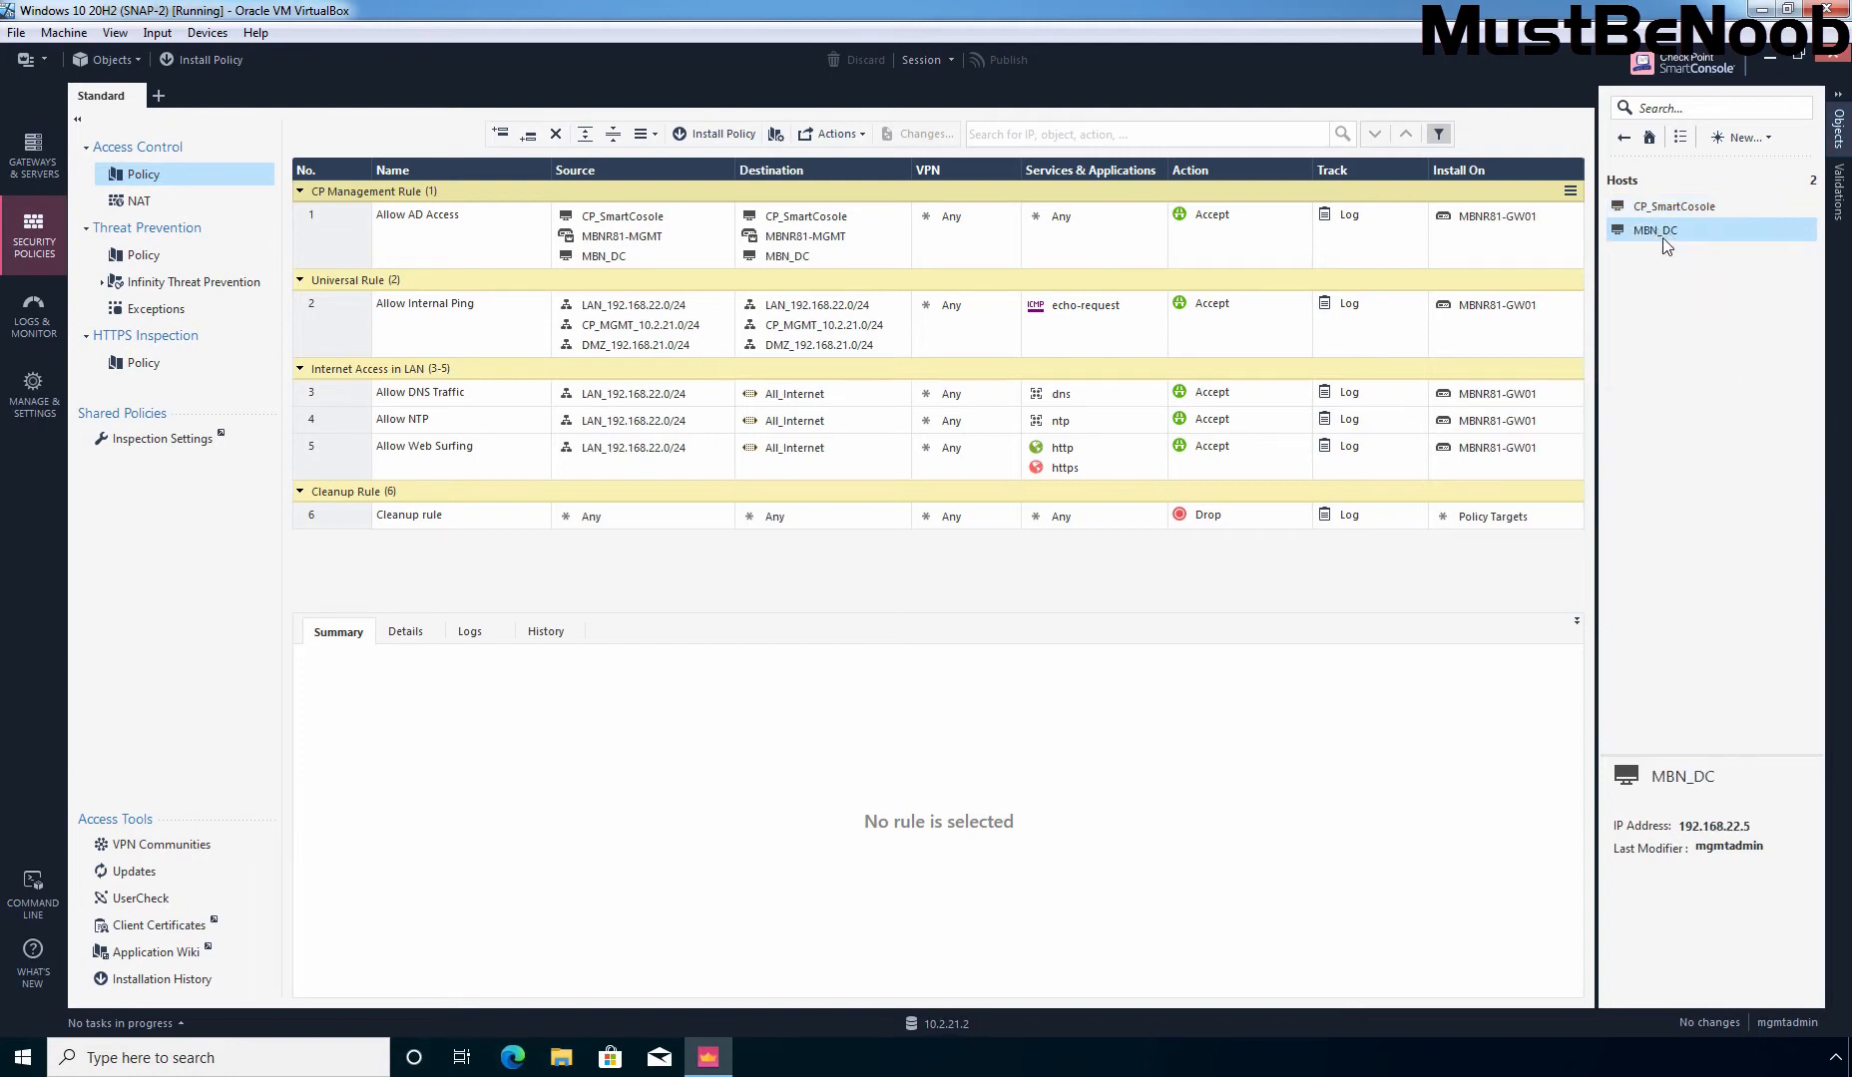
pyautogui.moveTo(1663, 239)
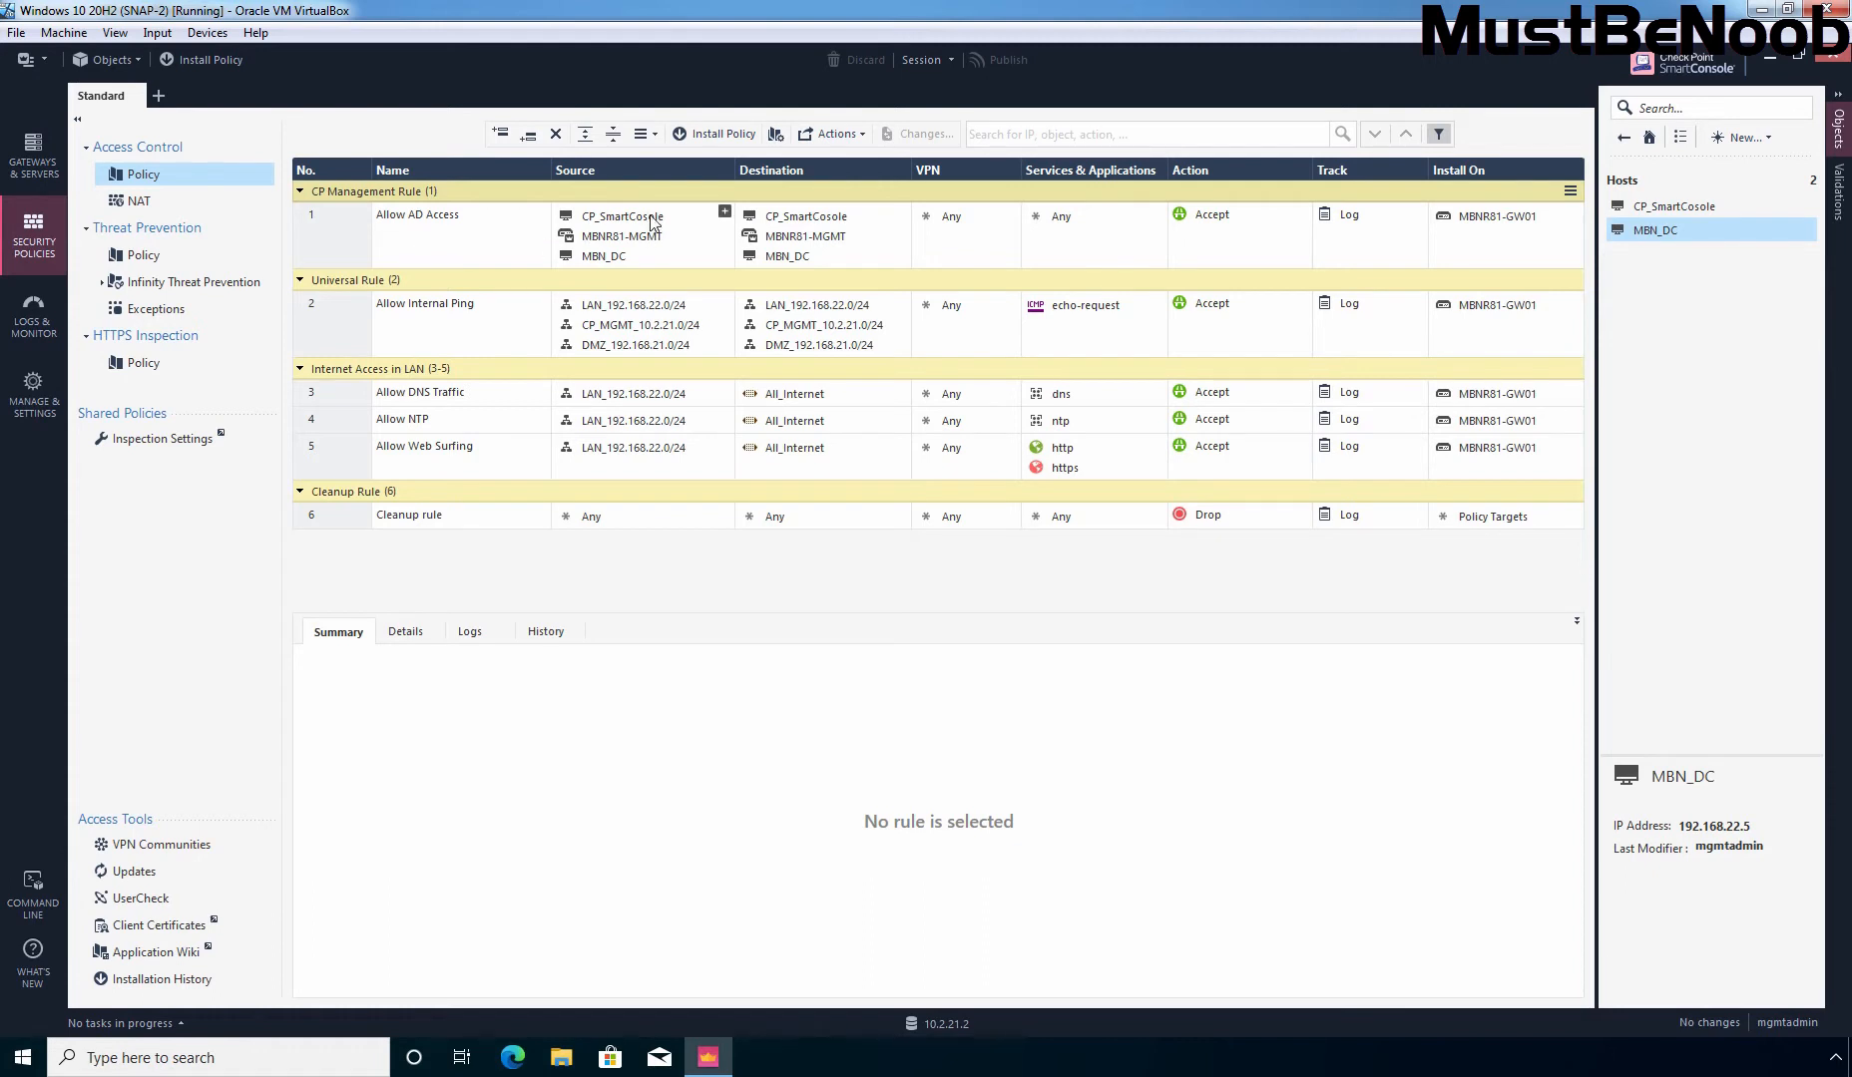
pyautogui.moveTo(614, 218)
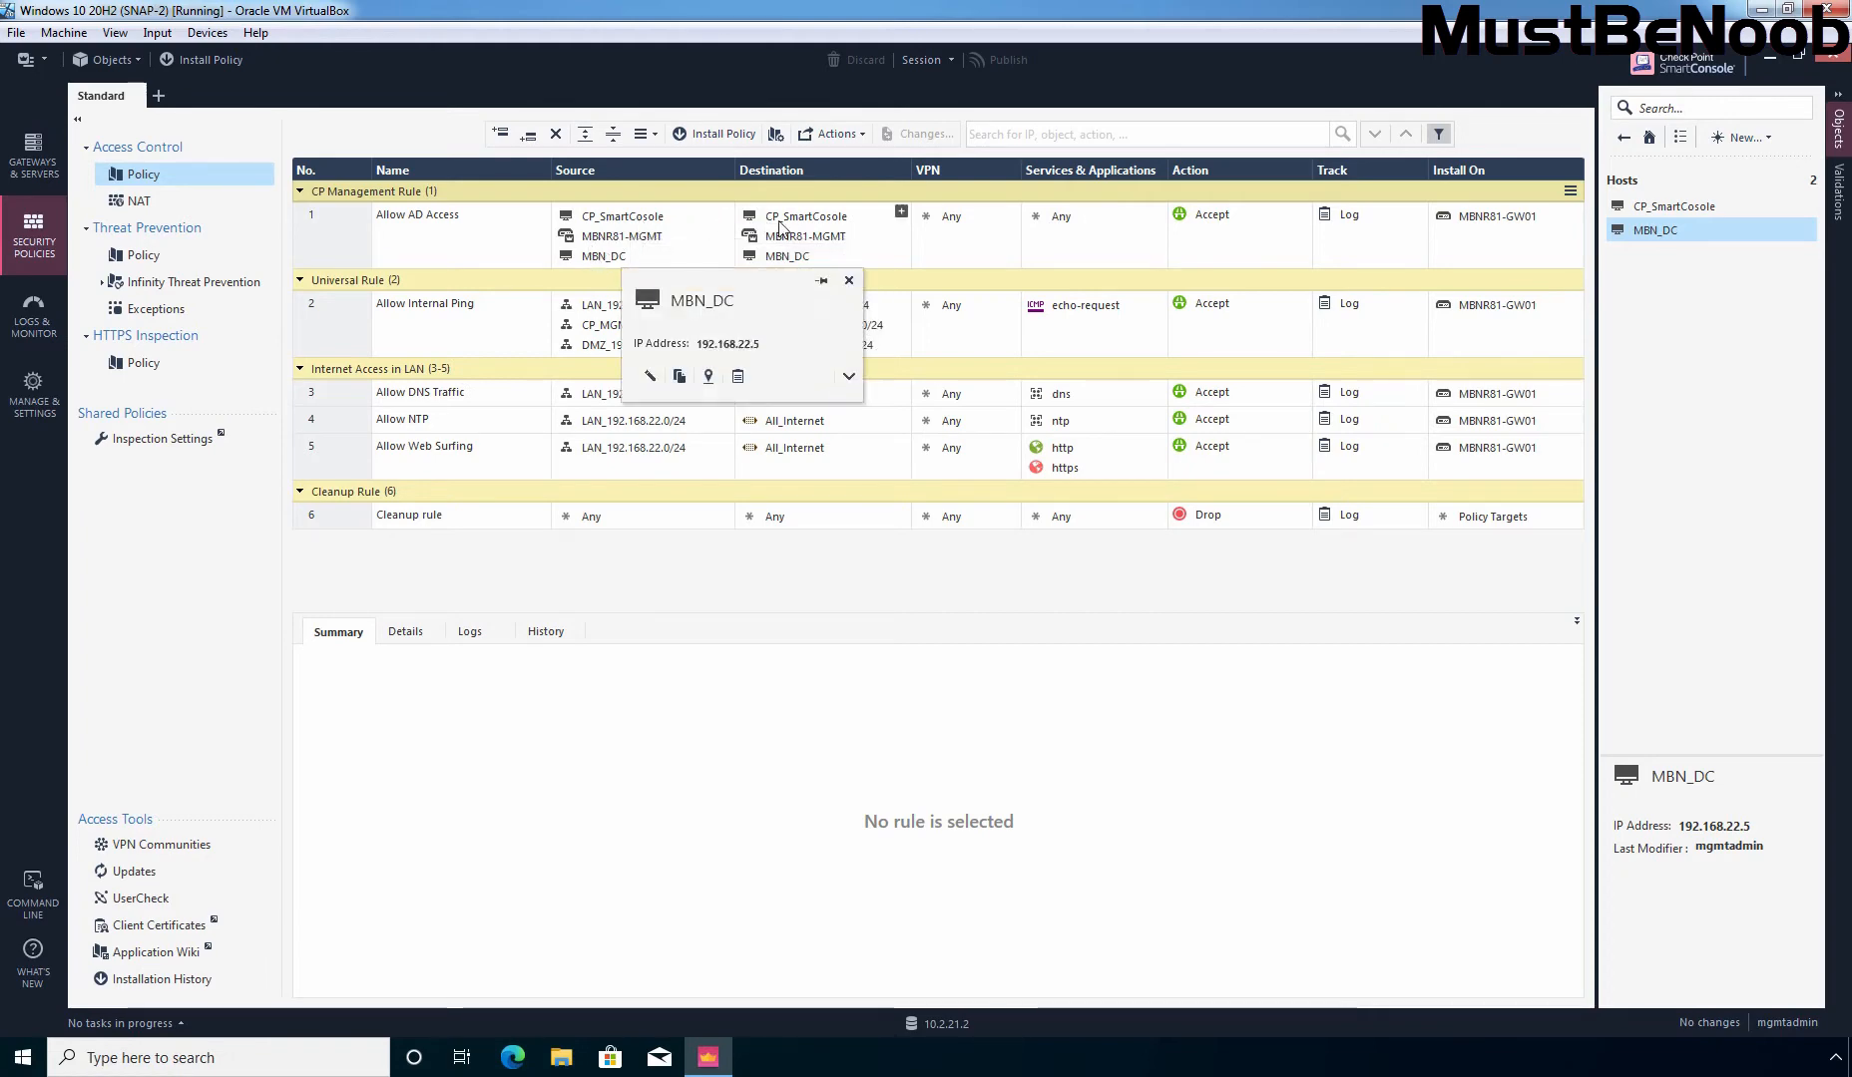
pyautogui.moveTo(803, 224)
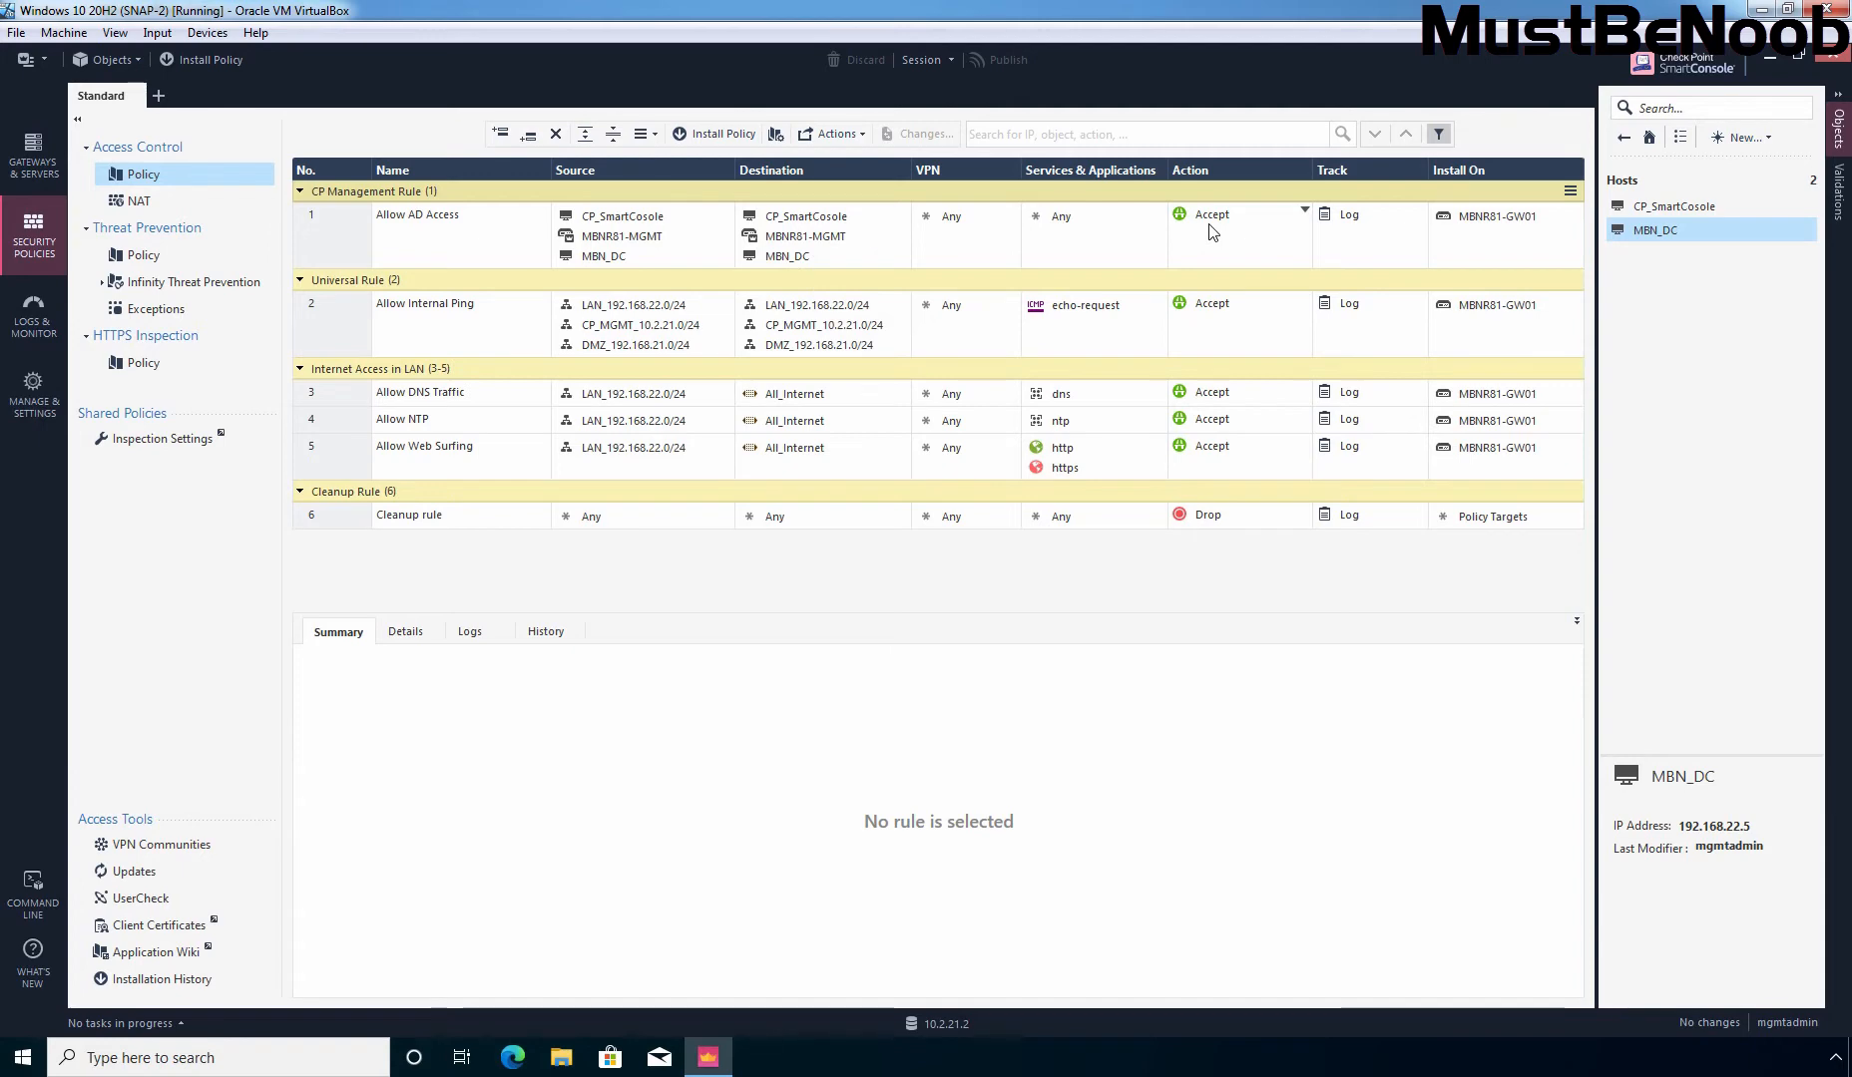
# Run nslookup in a Command Prompt to check the default DNS server, and close the window.
pyautogui.press('super+r')
pyautogui.write('cmd')
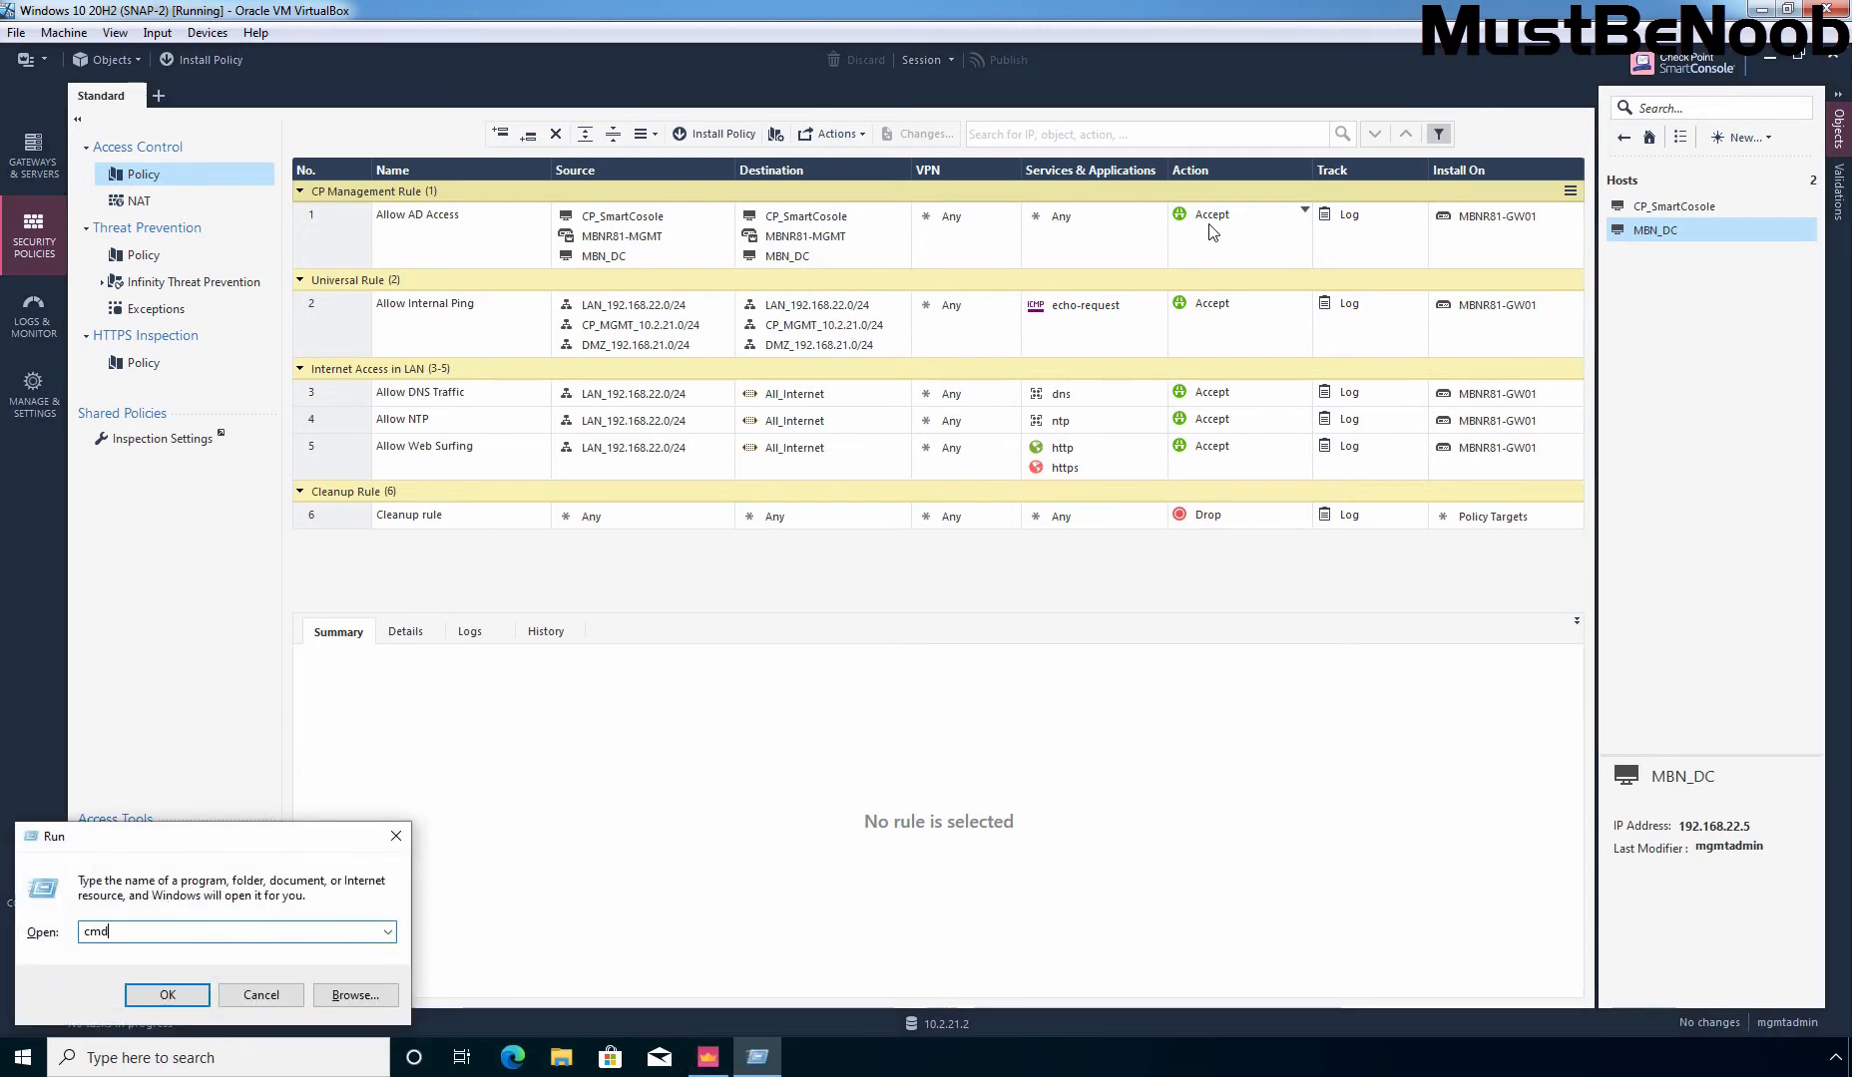
pyautogui.press('Return')
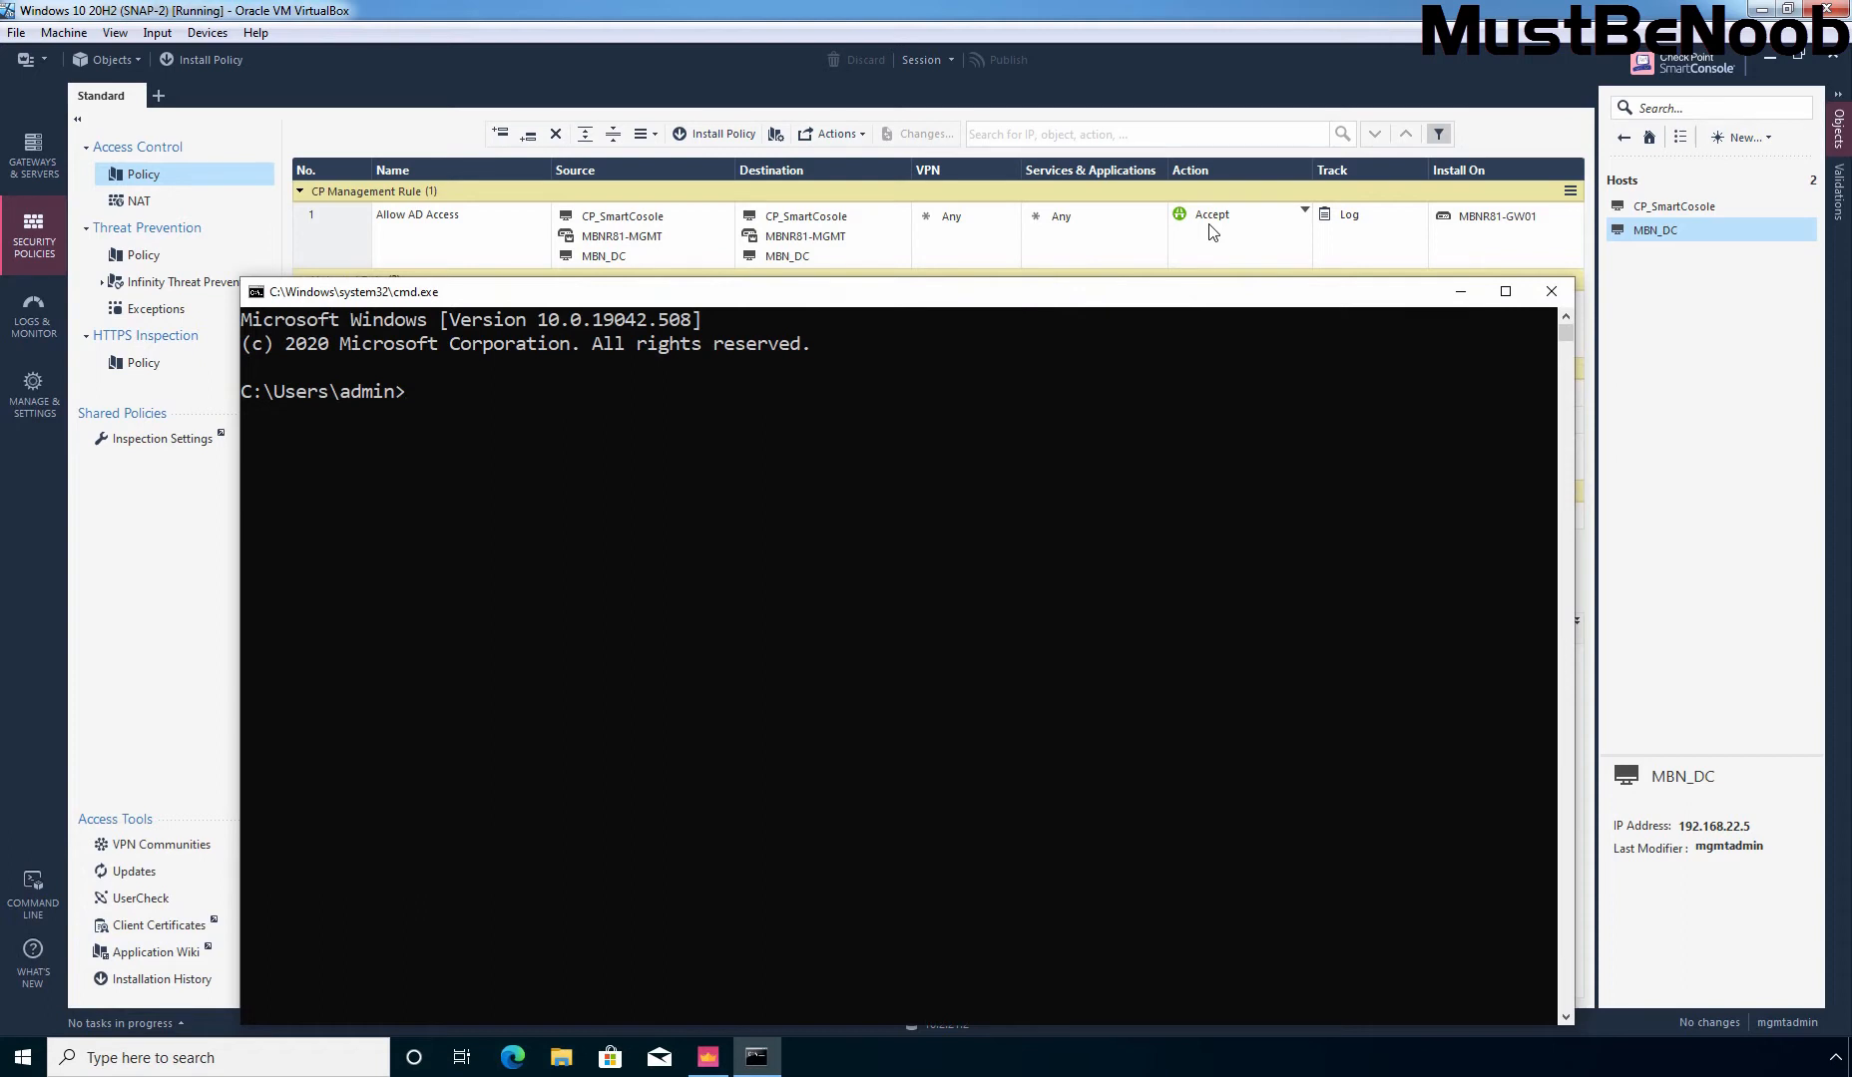
pyautogui.write('nslookup')
pyautogui.press('Return')
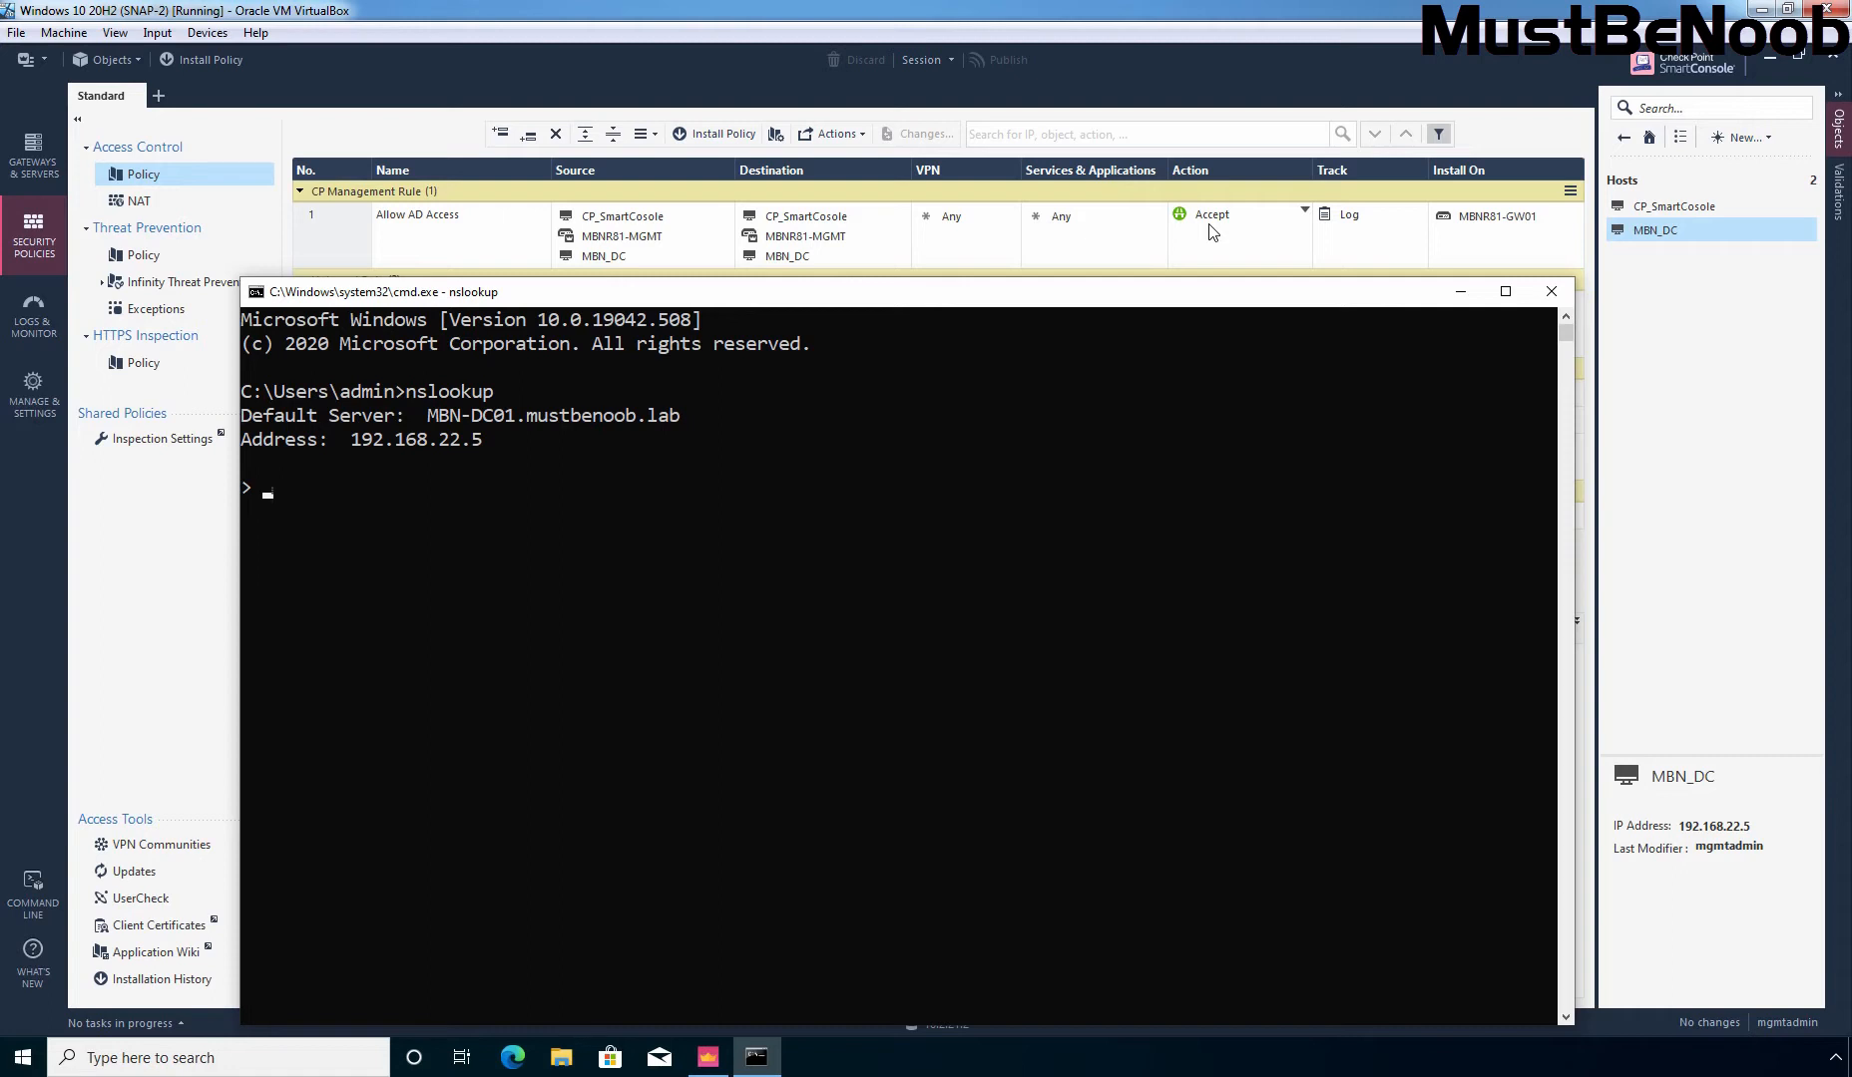
pyautogui.click(1551, 291)
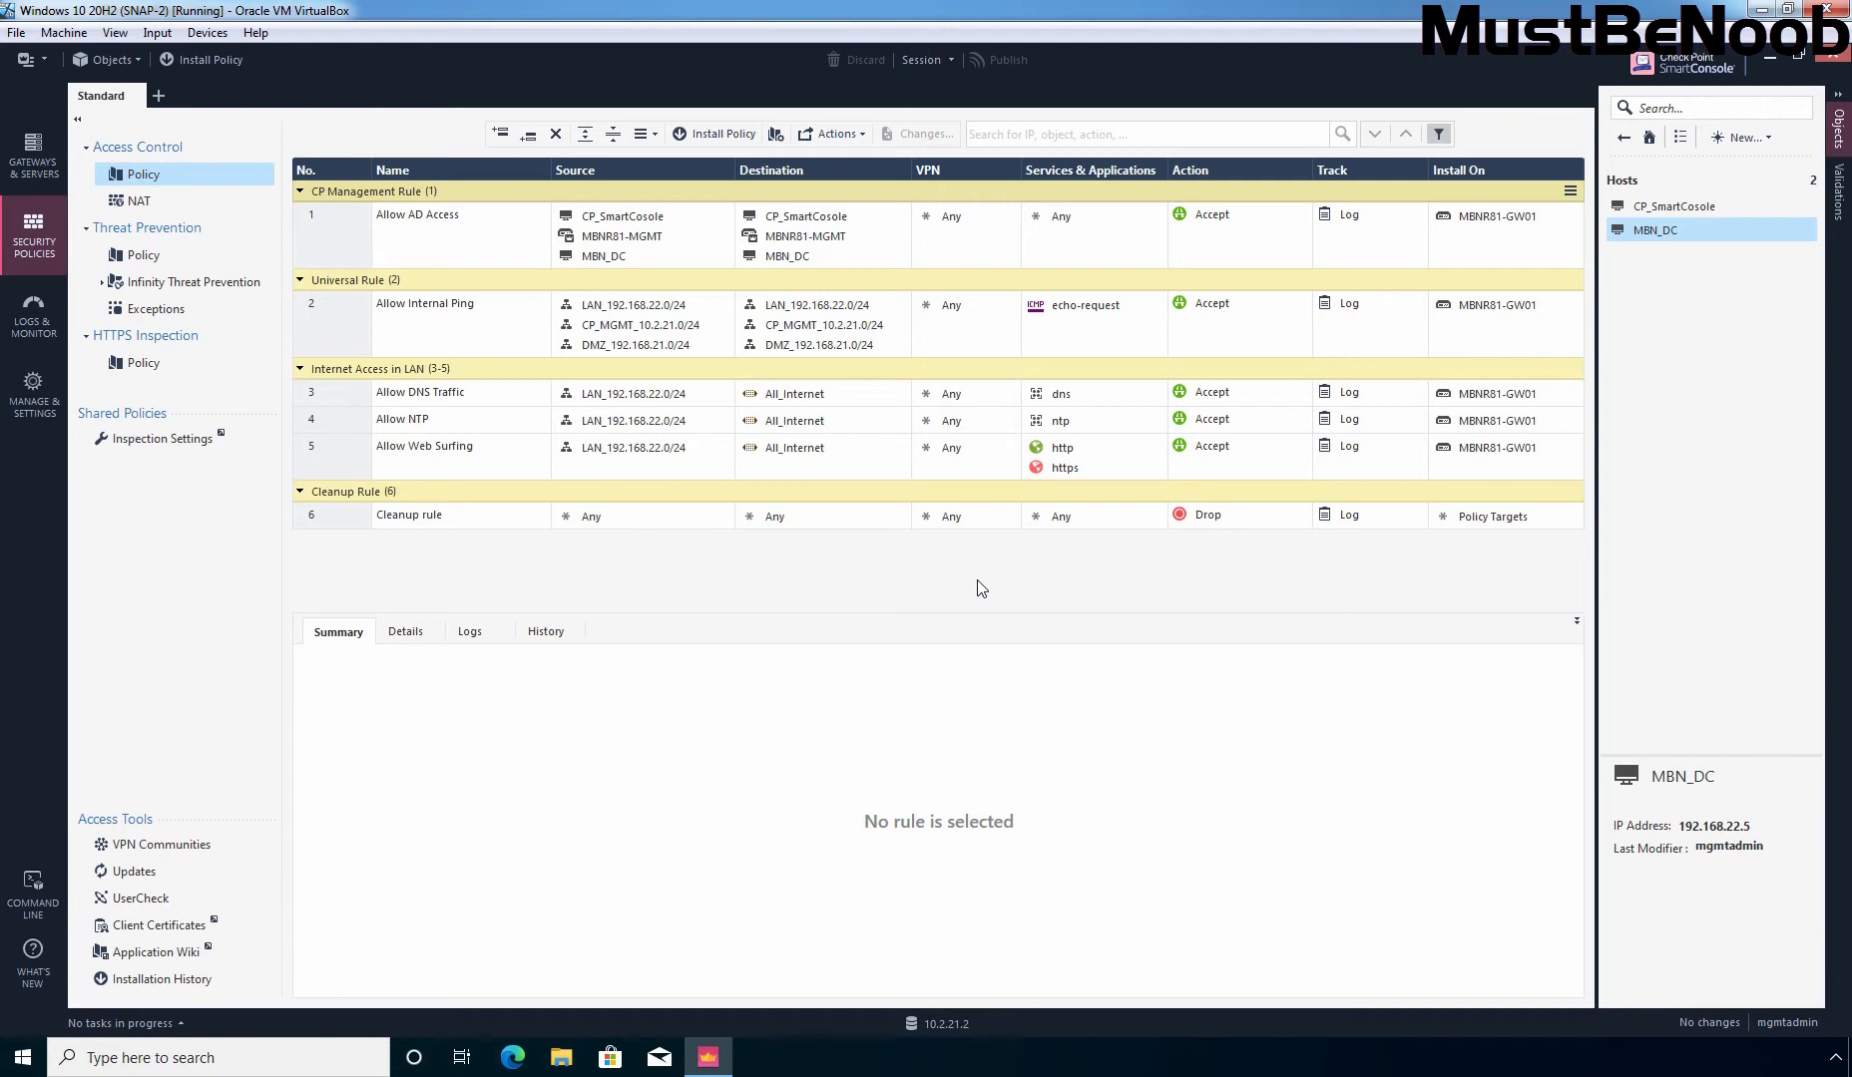
# Create an LDAP Account Unit named MBN_AD with the comment "mustbenoob Active Directory" and the Microsoft_AD profile.
pyautogui.click(1754, 137)
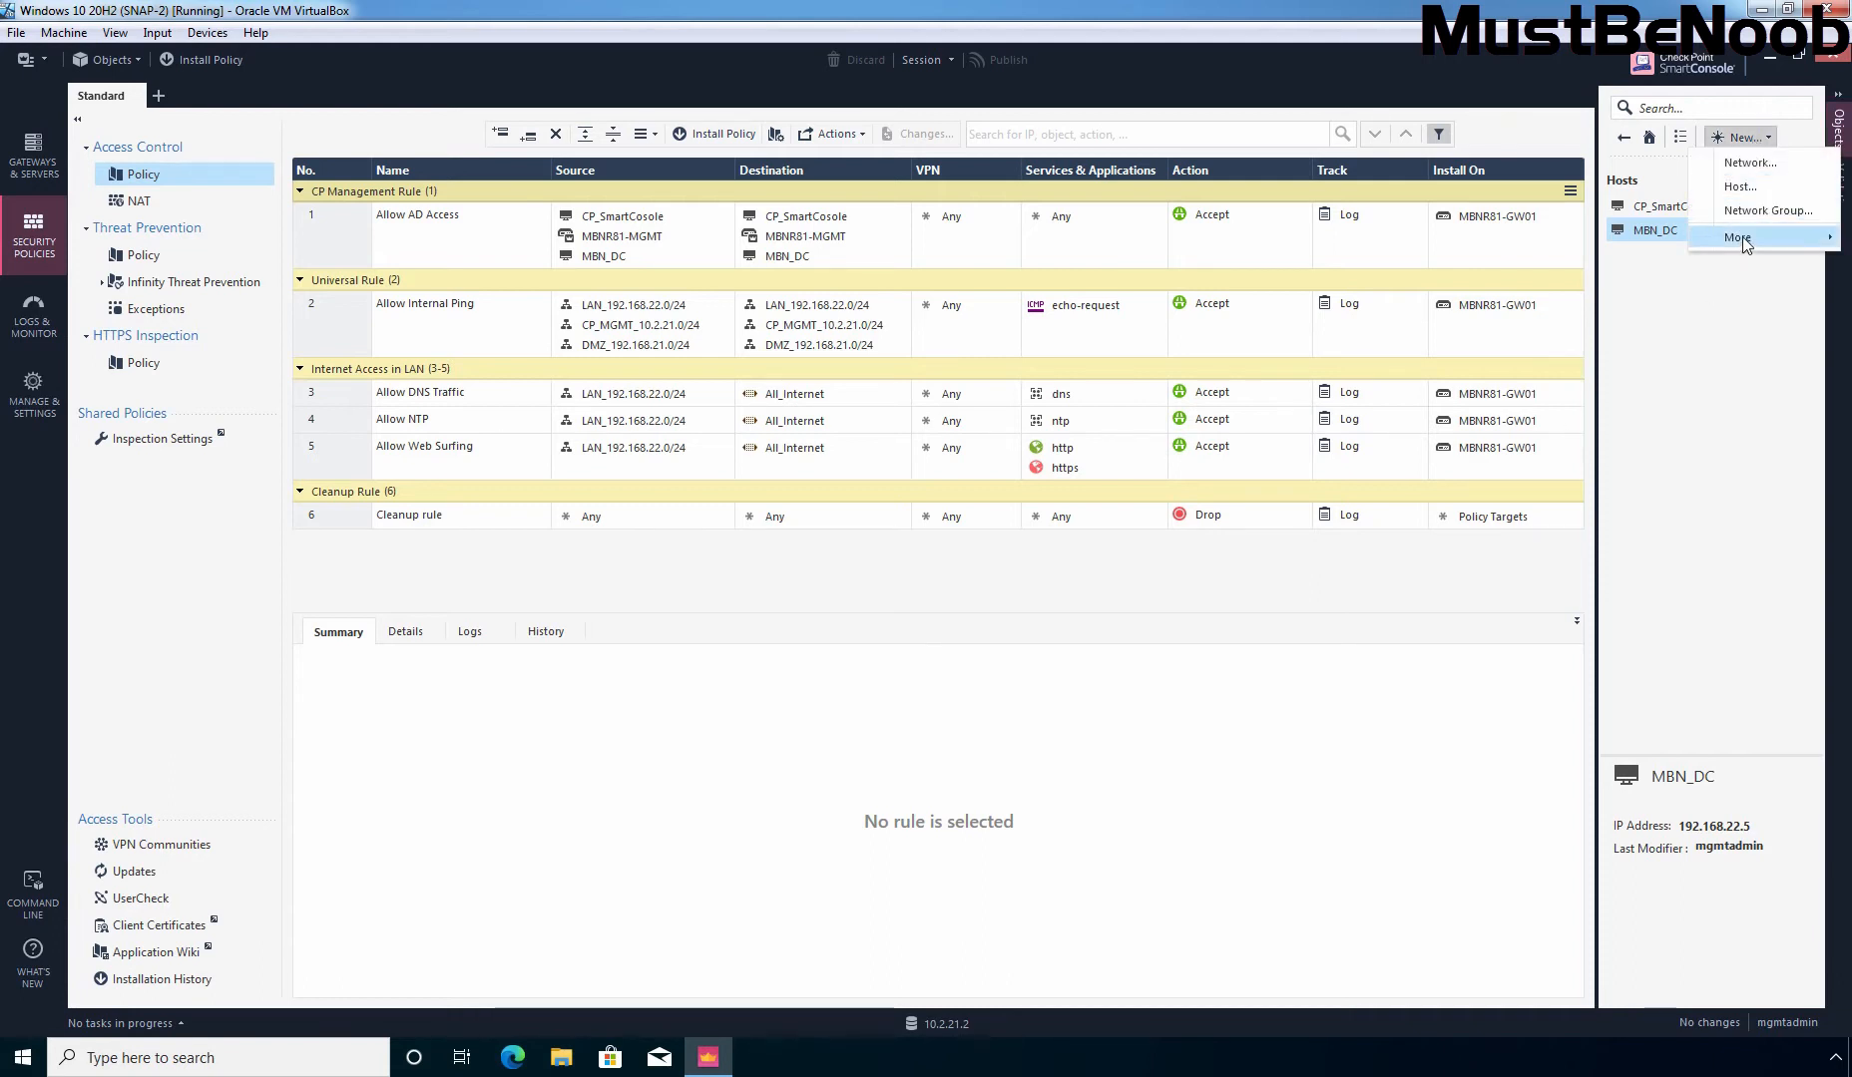
pyautogui.moveTo(1744, 240)
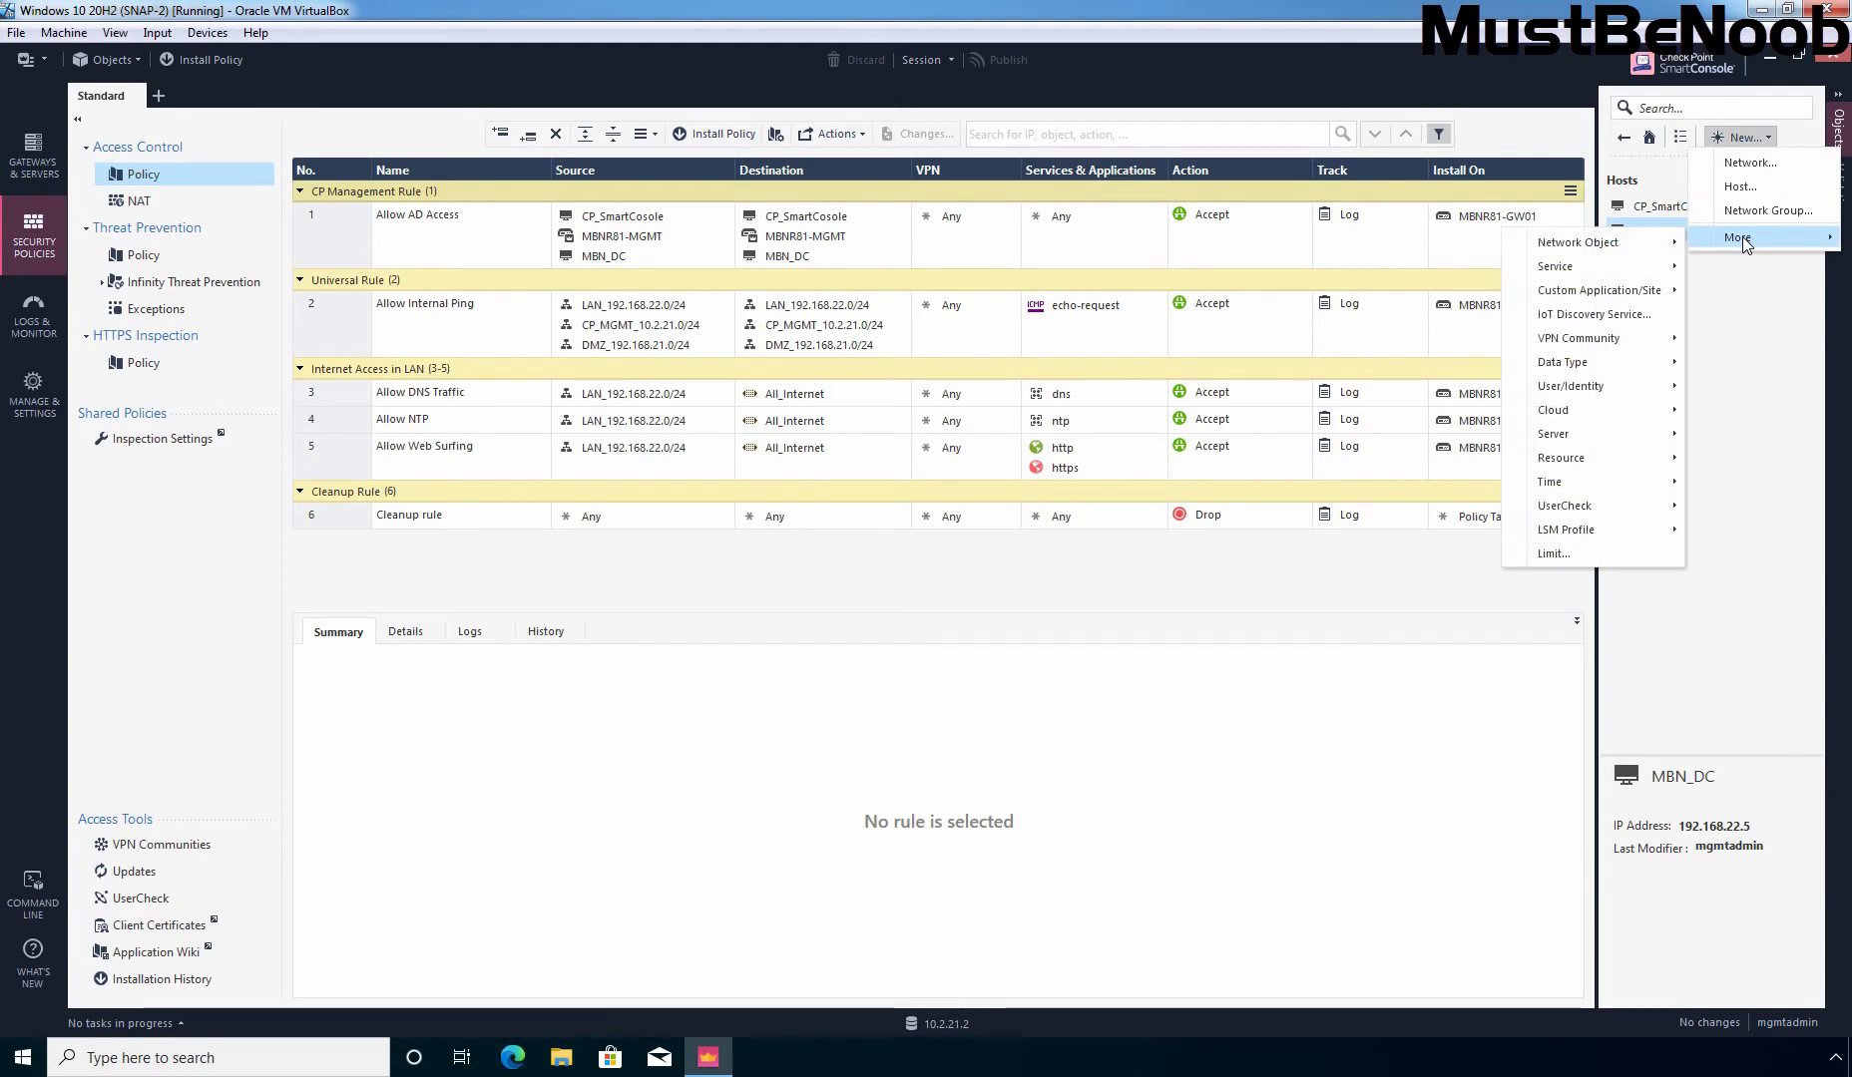
pyautogui.moveTo(1566, 395)
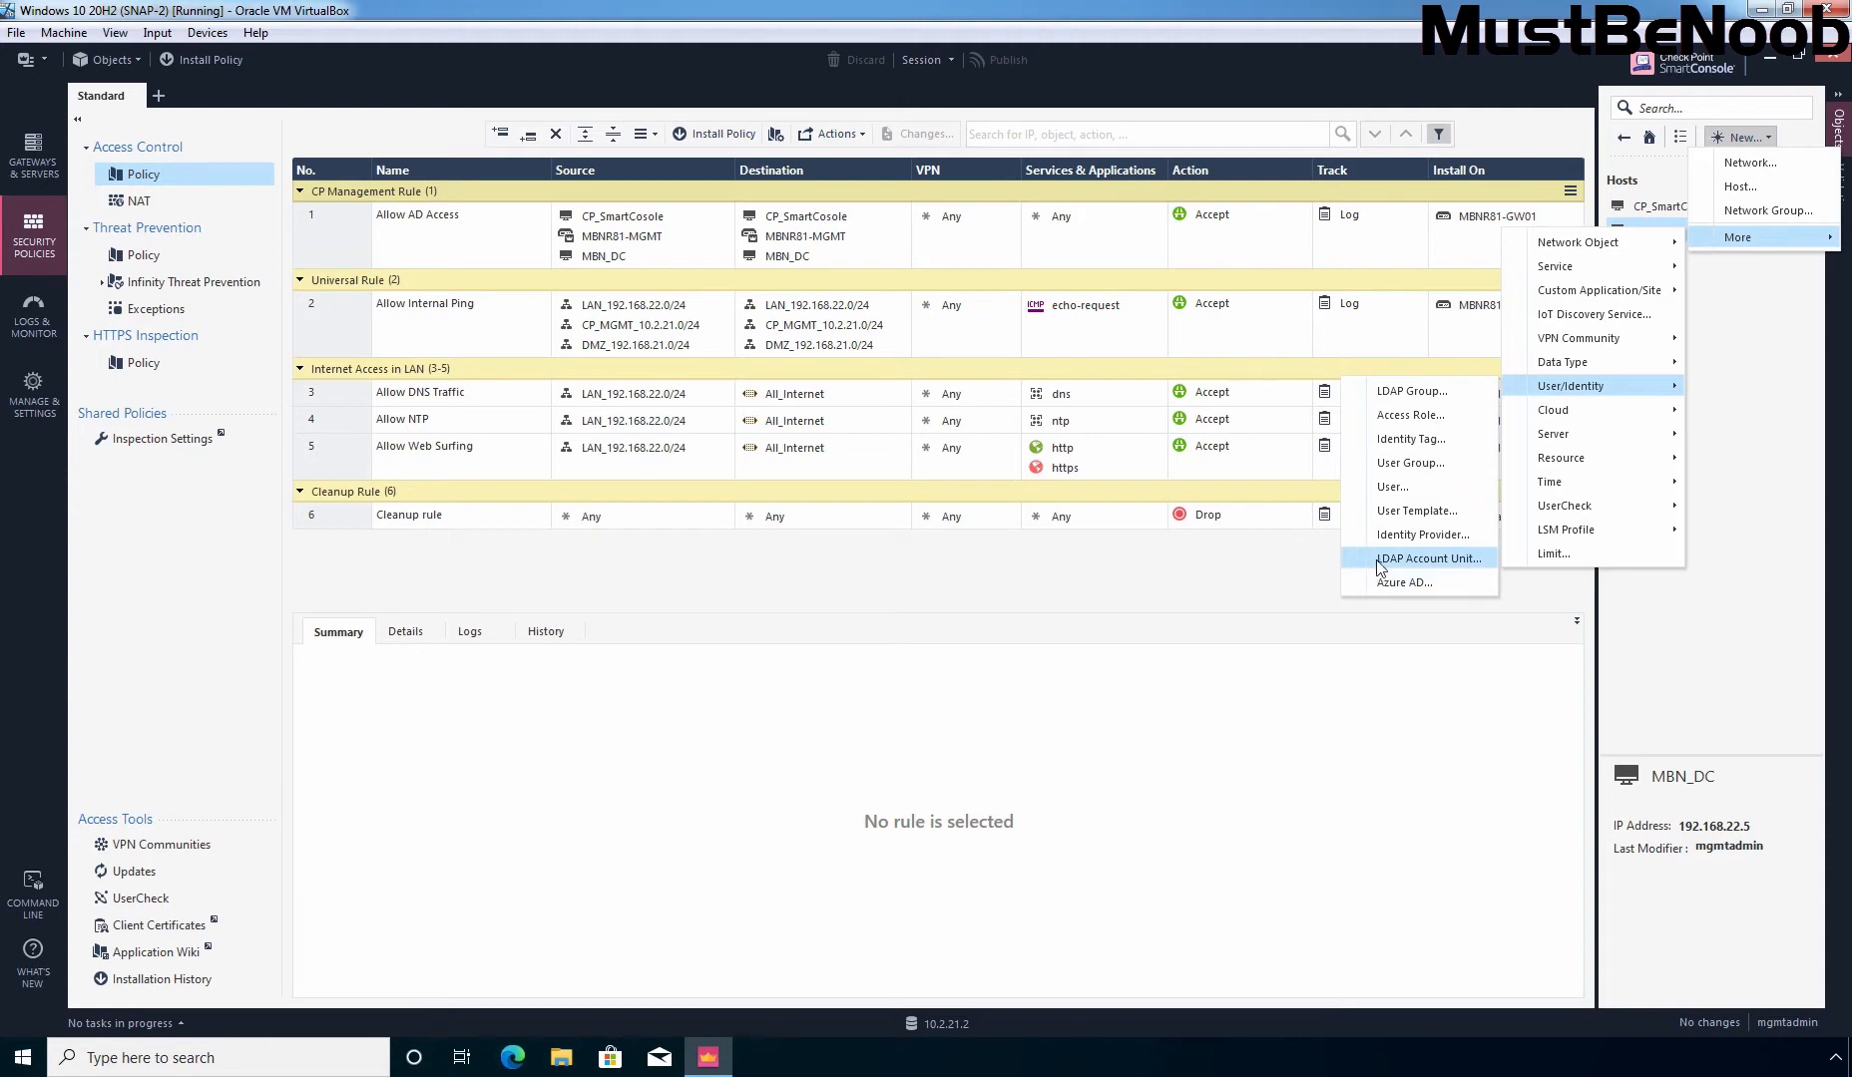
pyautogui.click(1447, 559)
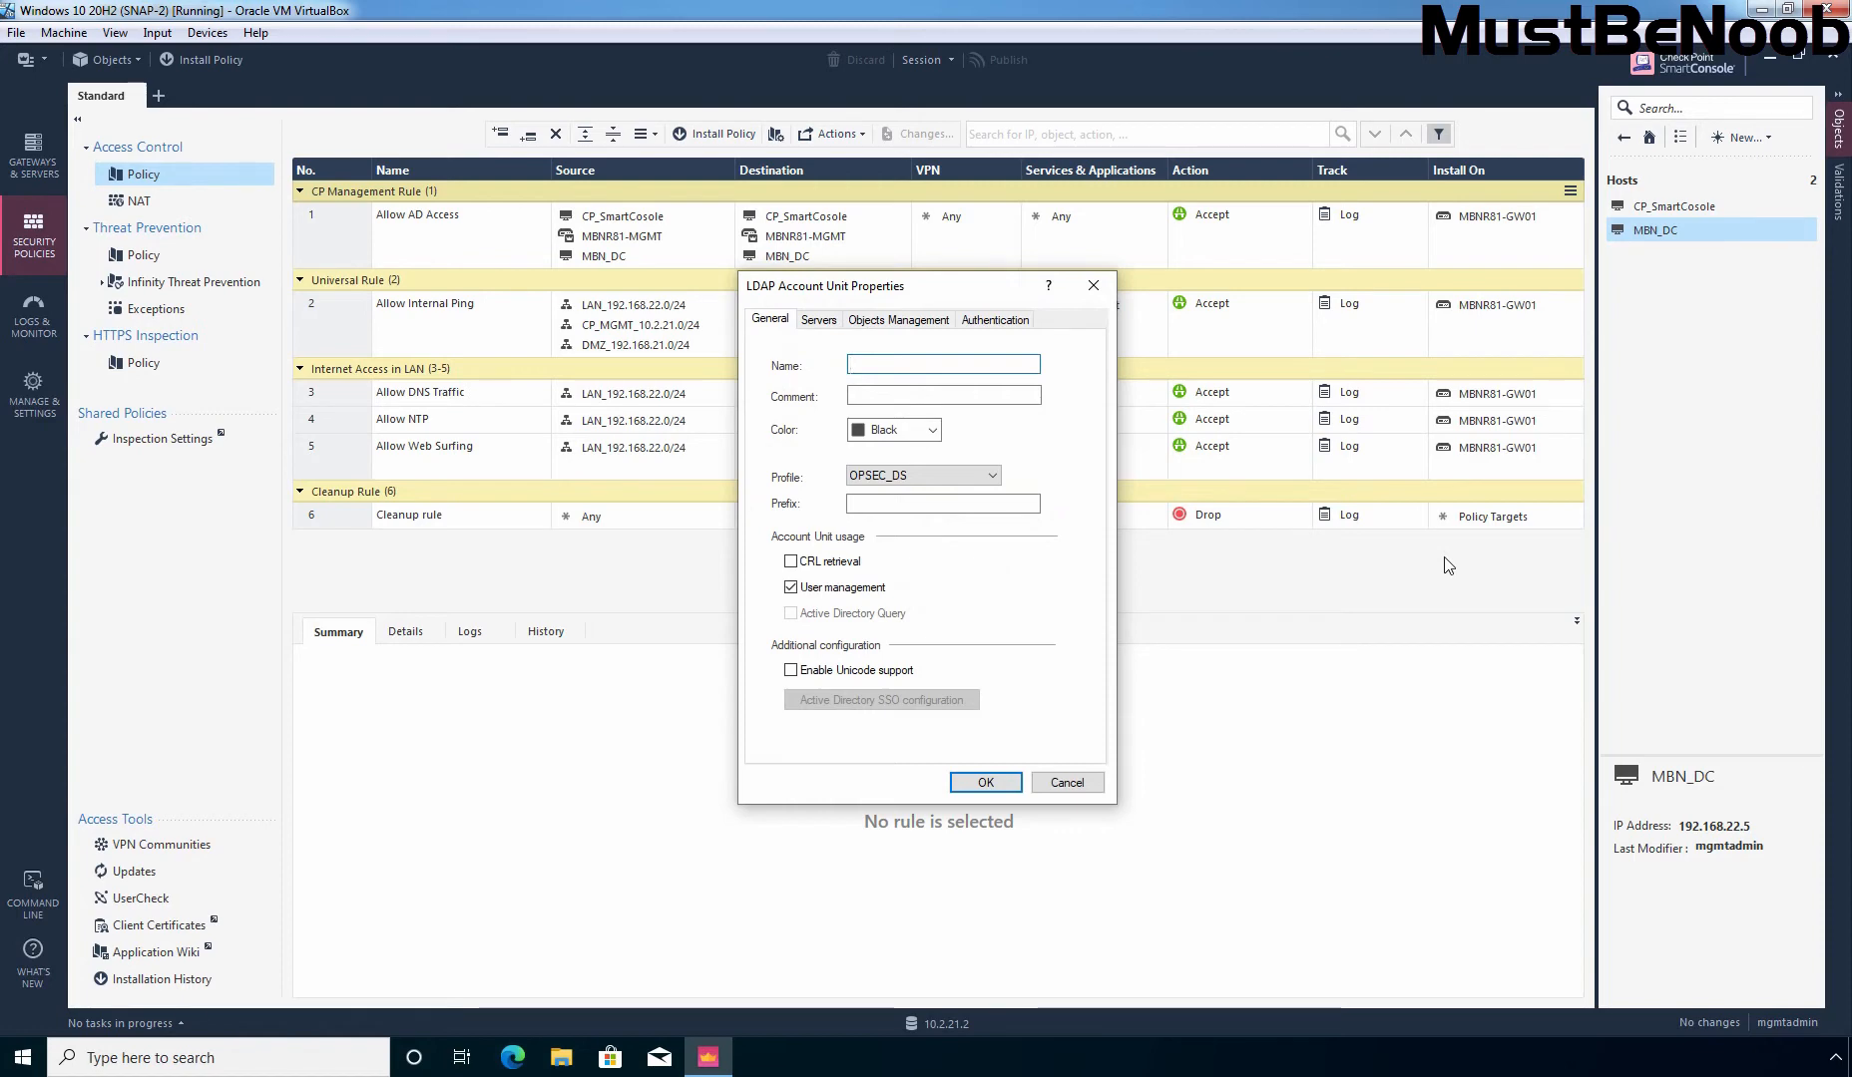
pyautogui.write('MBN_AD')
pyautogui.click(947, 396)
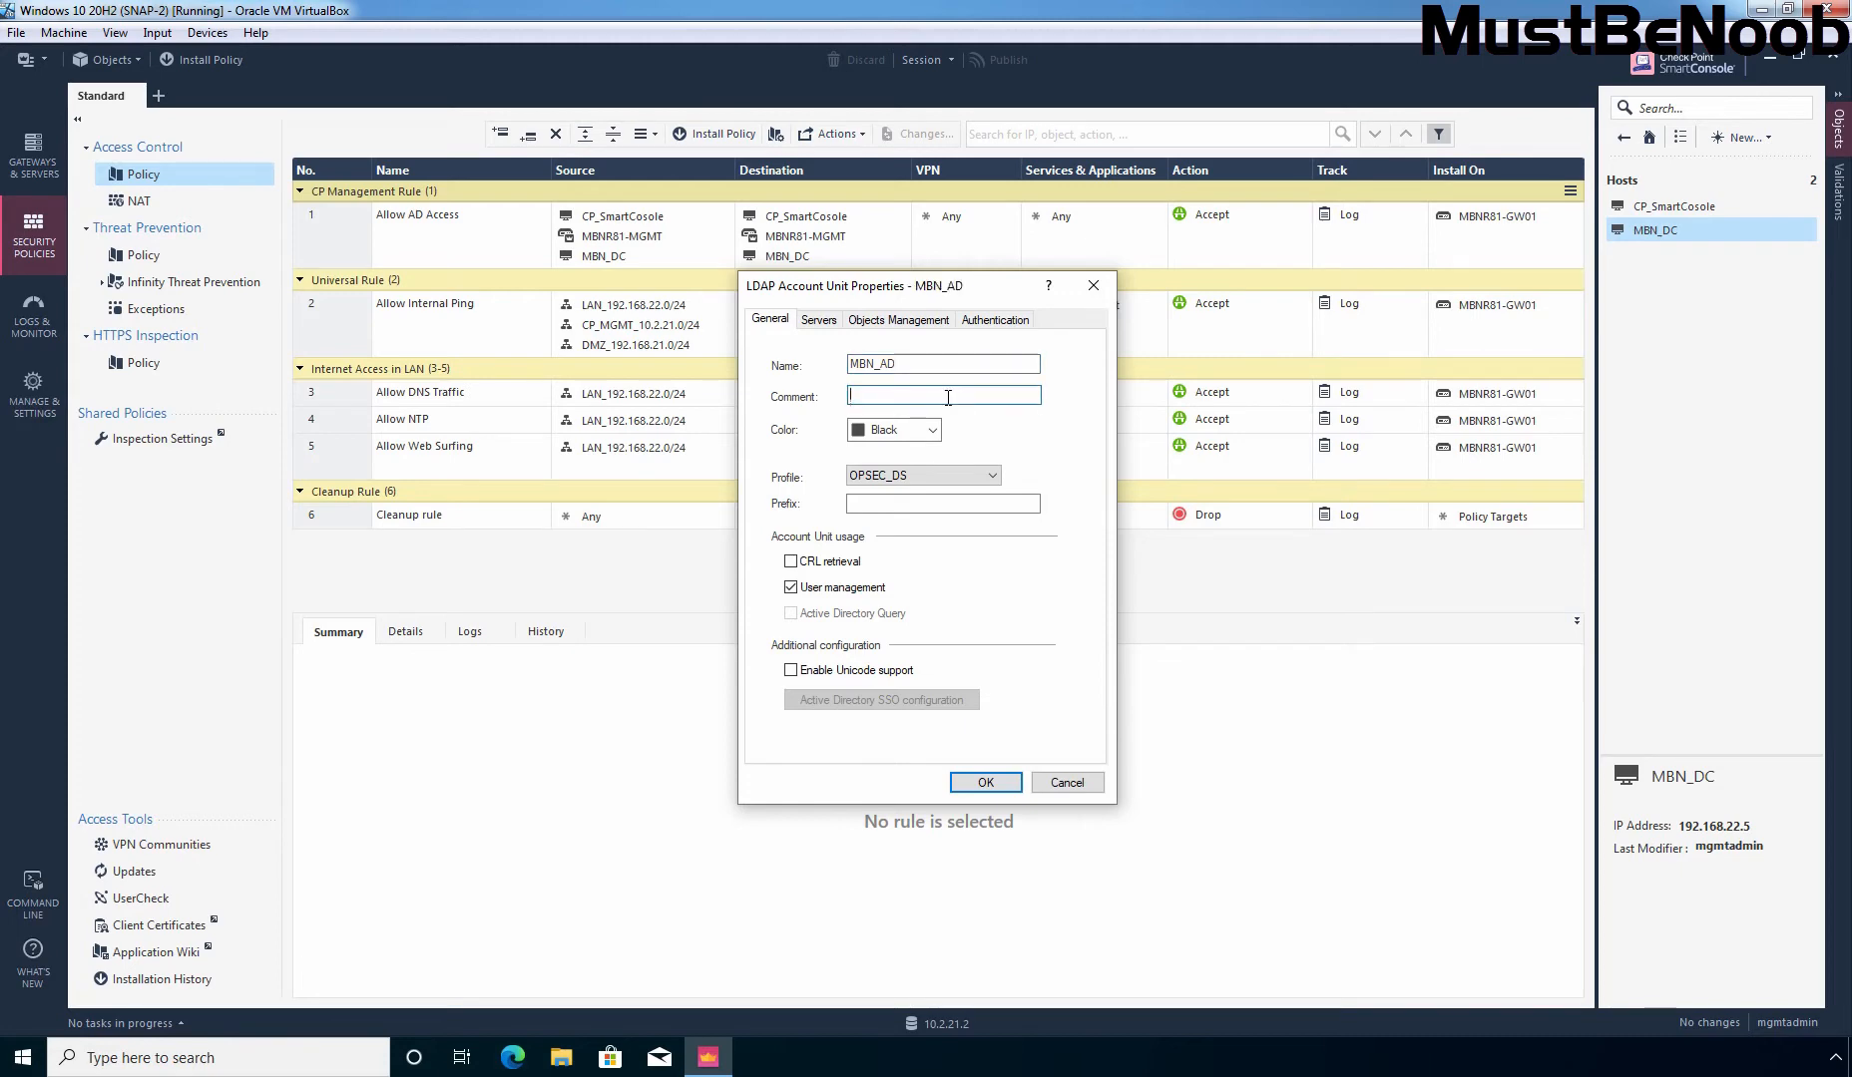
pyautogui.write('mustbenoob Active Directory')
pyautogui.click(992, 476)
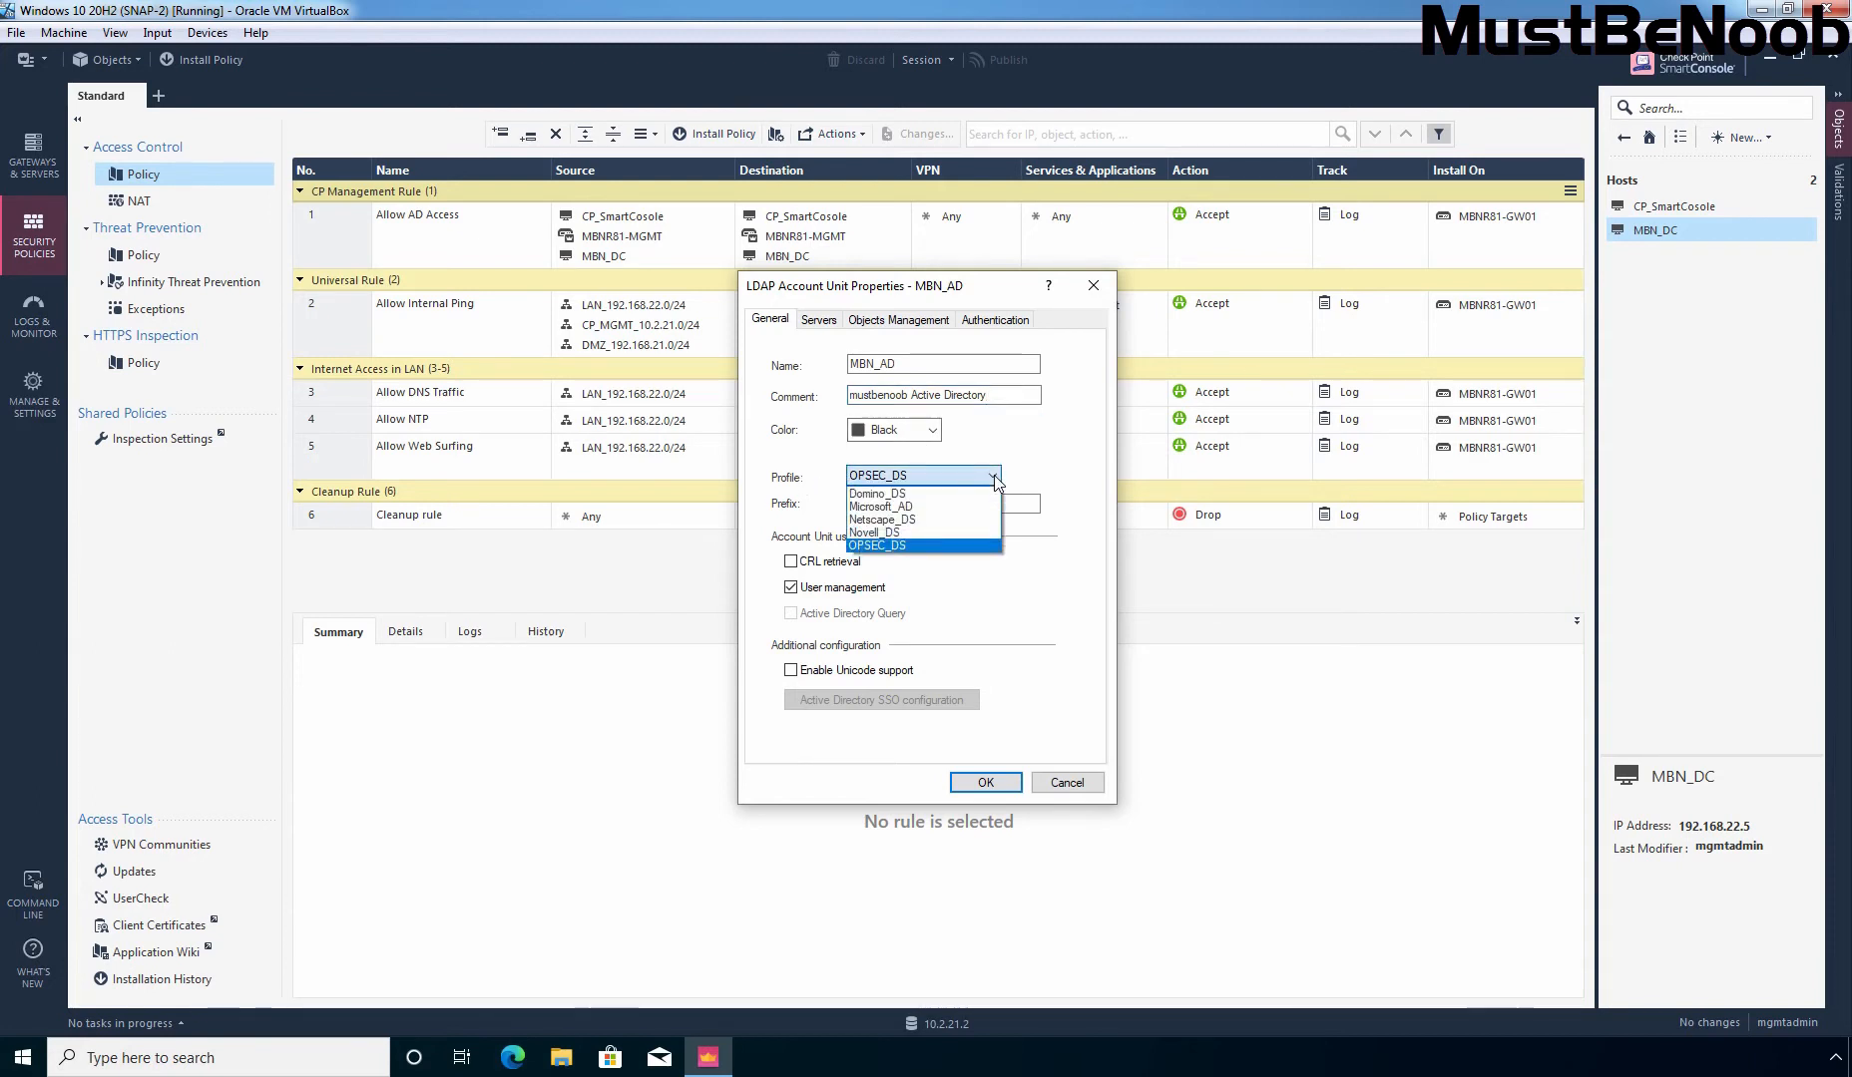
pyautogui.click(882, 507)
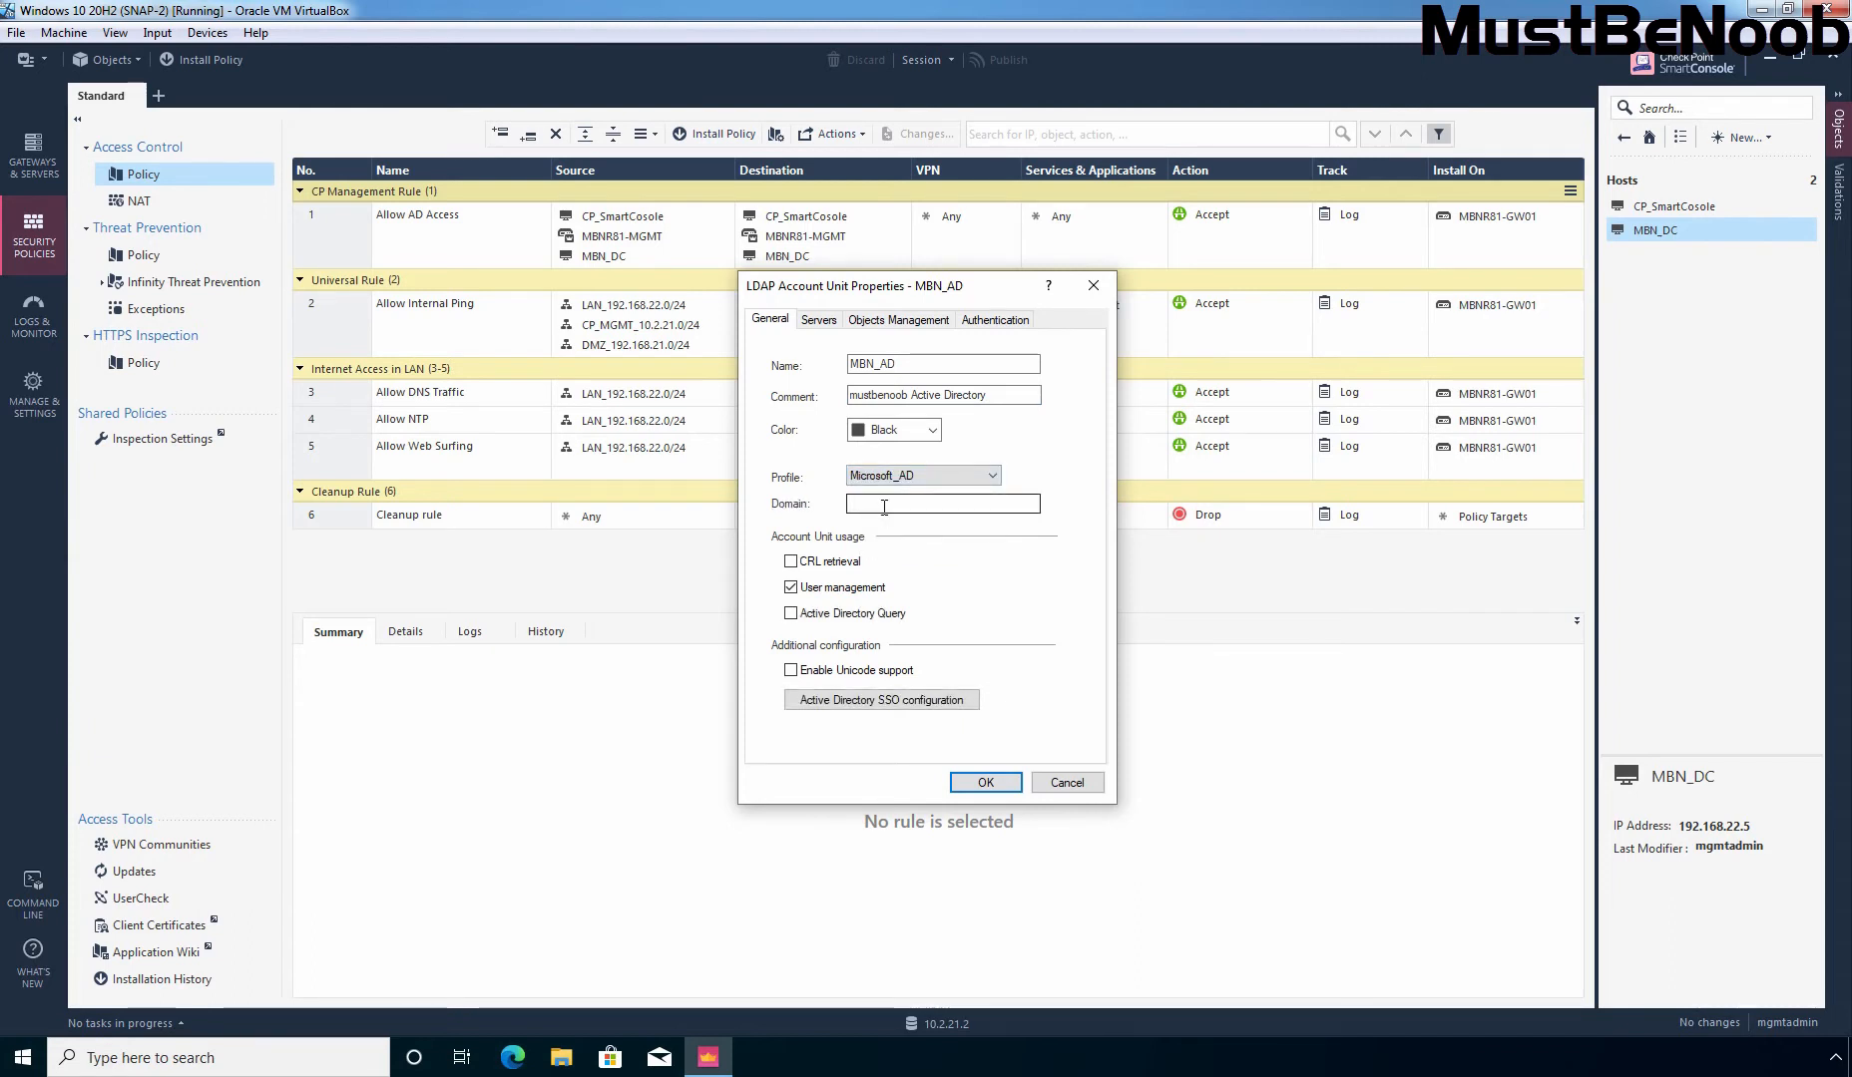
# Switch to Server Manager on MBN-DC01 and copy the domain name from the system properties.
pyautogui.click(884, 506)
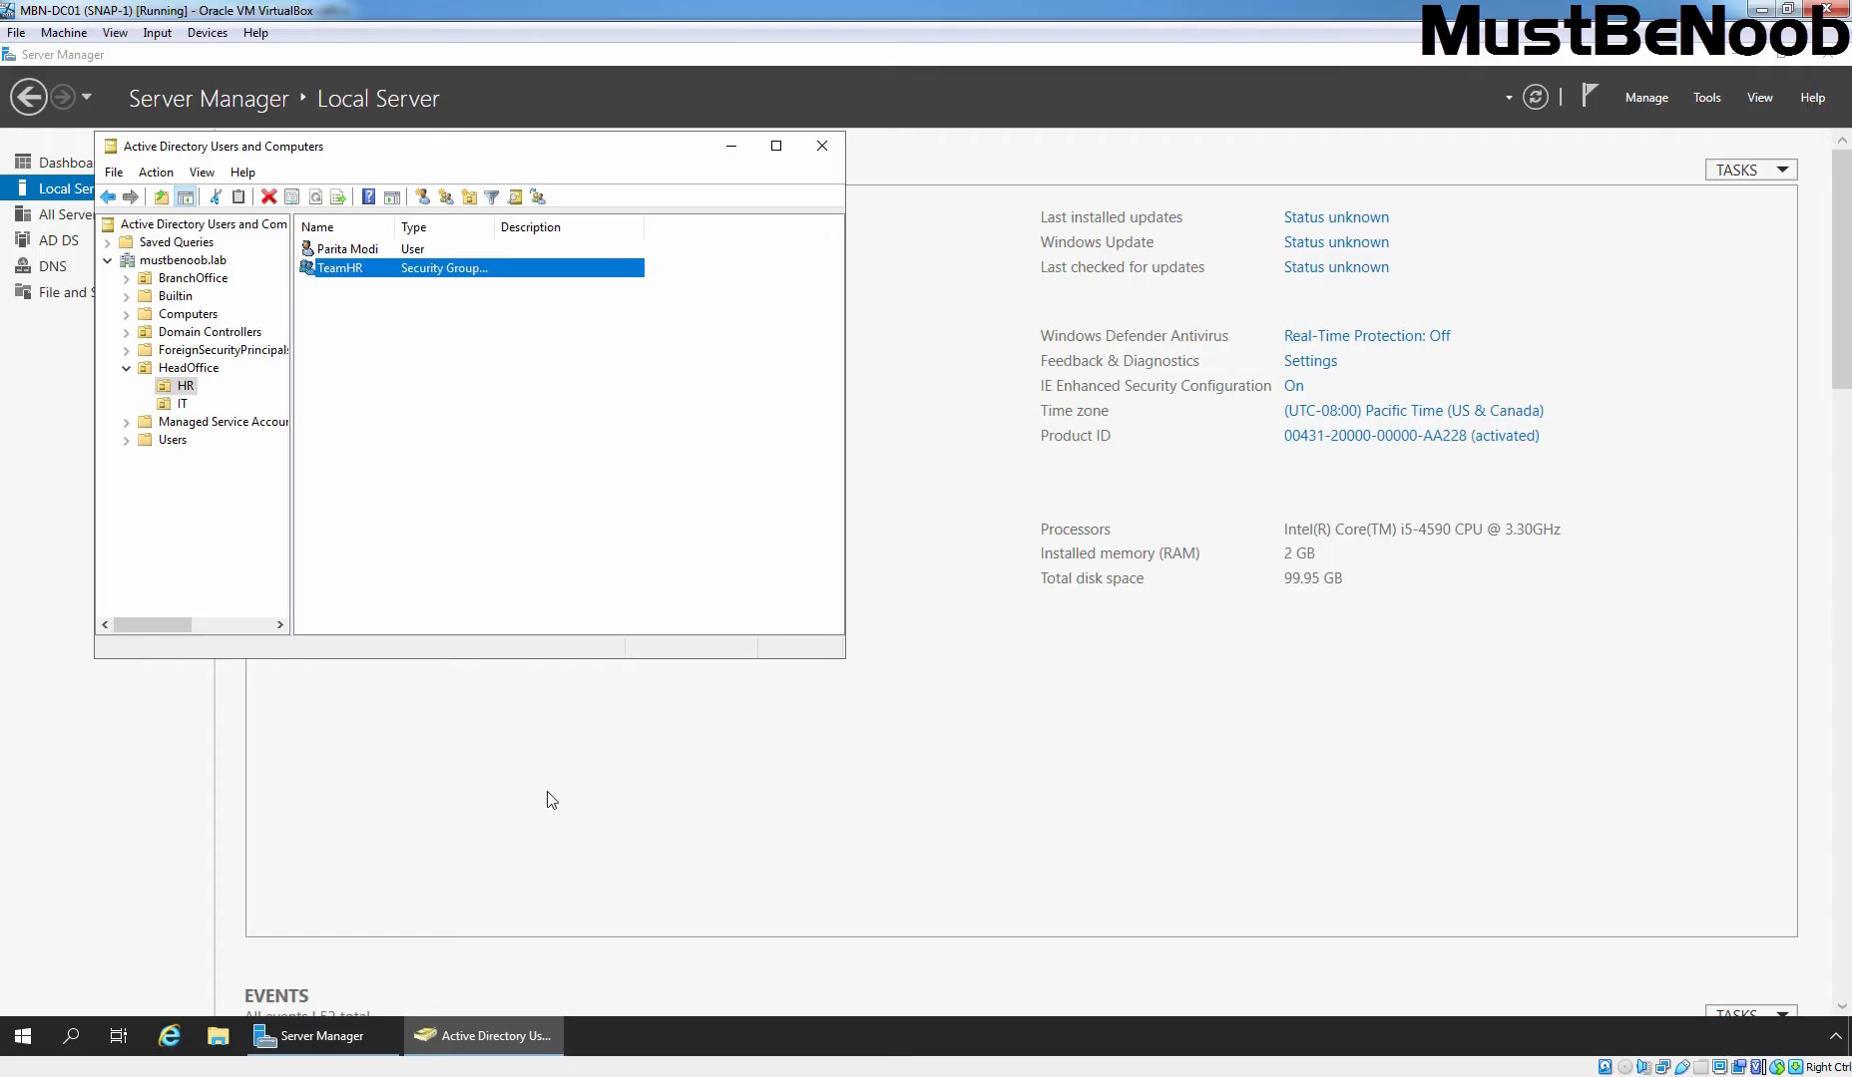
pyautogui.click(544, 788)
pyautogui.click(509, 244)
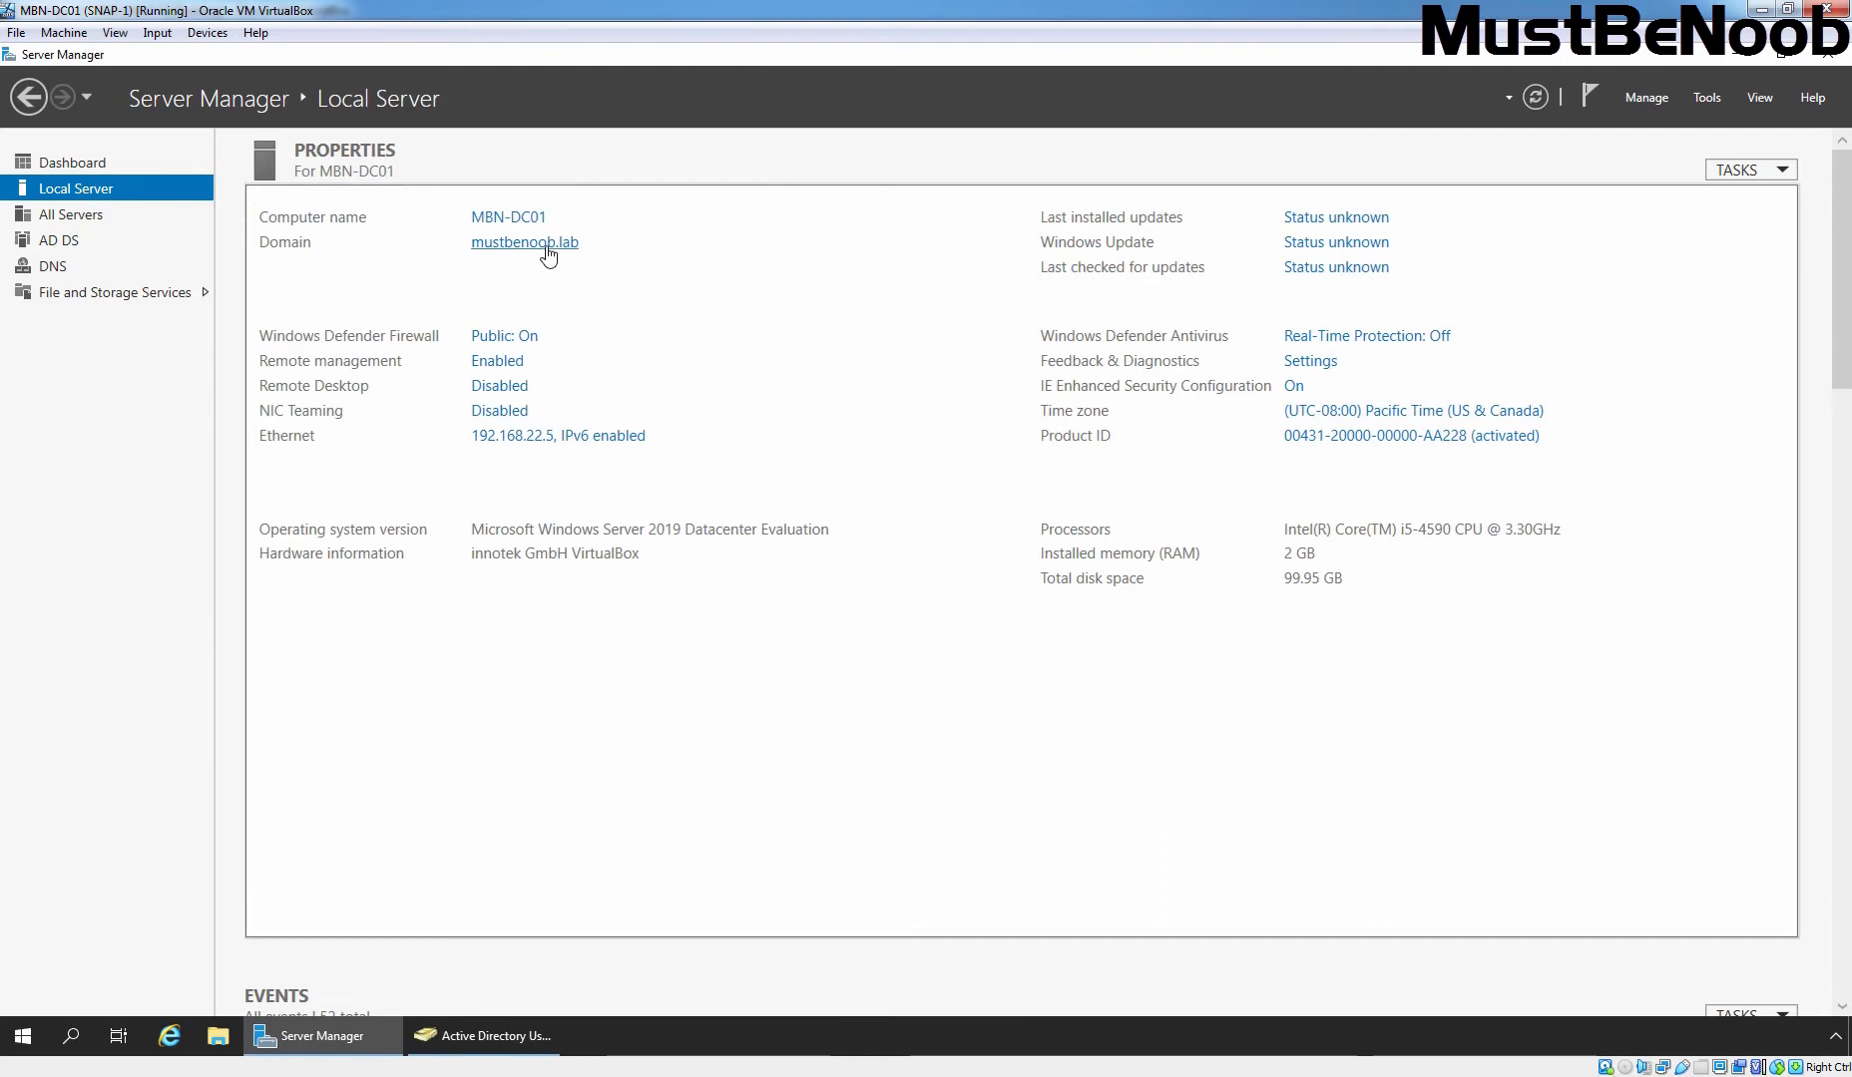
pyautogui.doubleClick(408, 456)
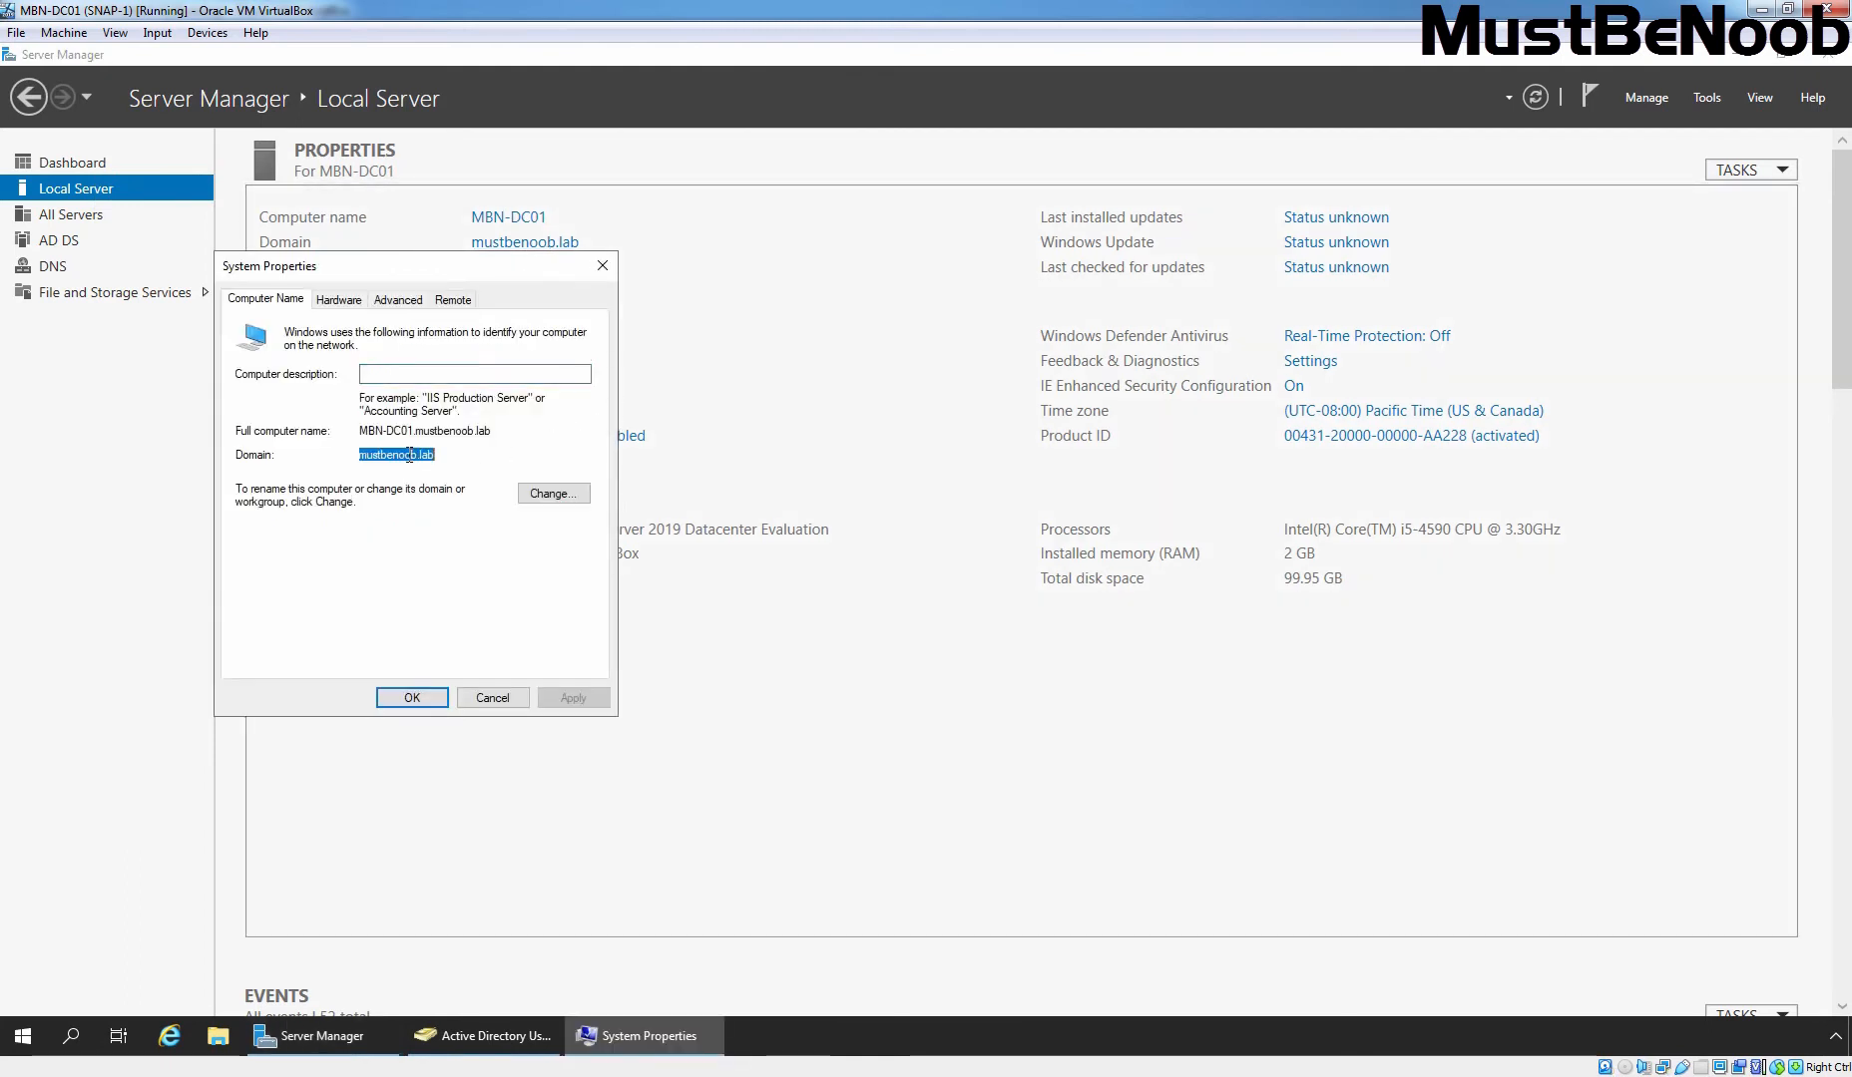
pyautogui.click(408, 456)
pyautogui.rightClick(408, 456)
pyautogui.click(404, 457)
pyautogui.doubleClick(404, 458)
pyautogui.rightClick(404, 458)
pyautogui.click(455, 518)
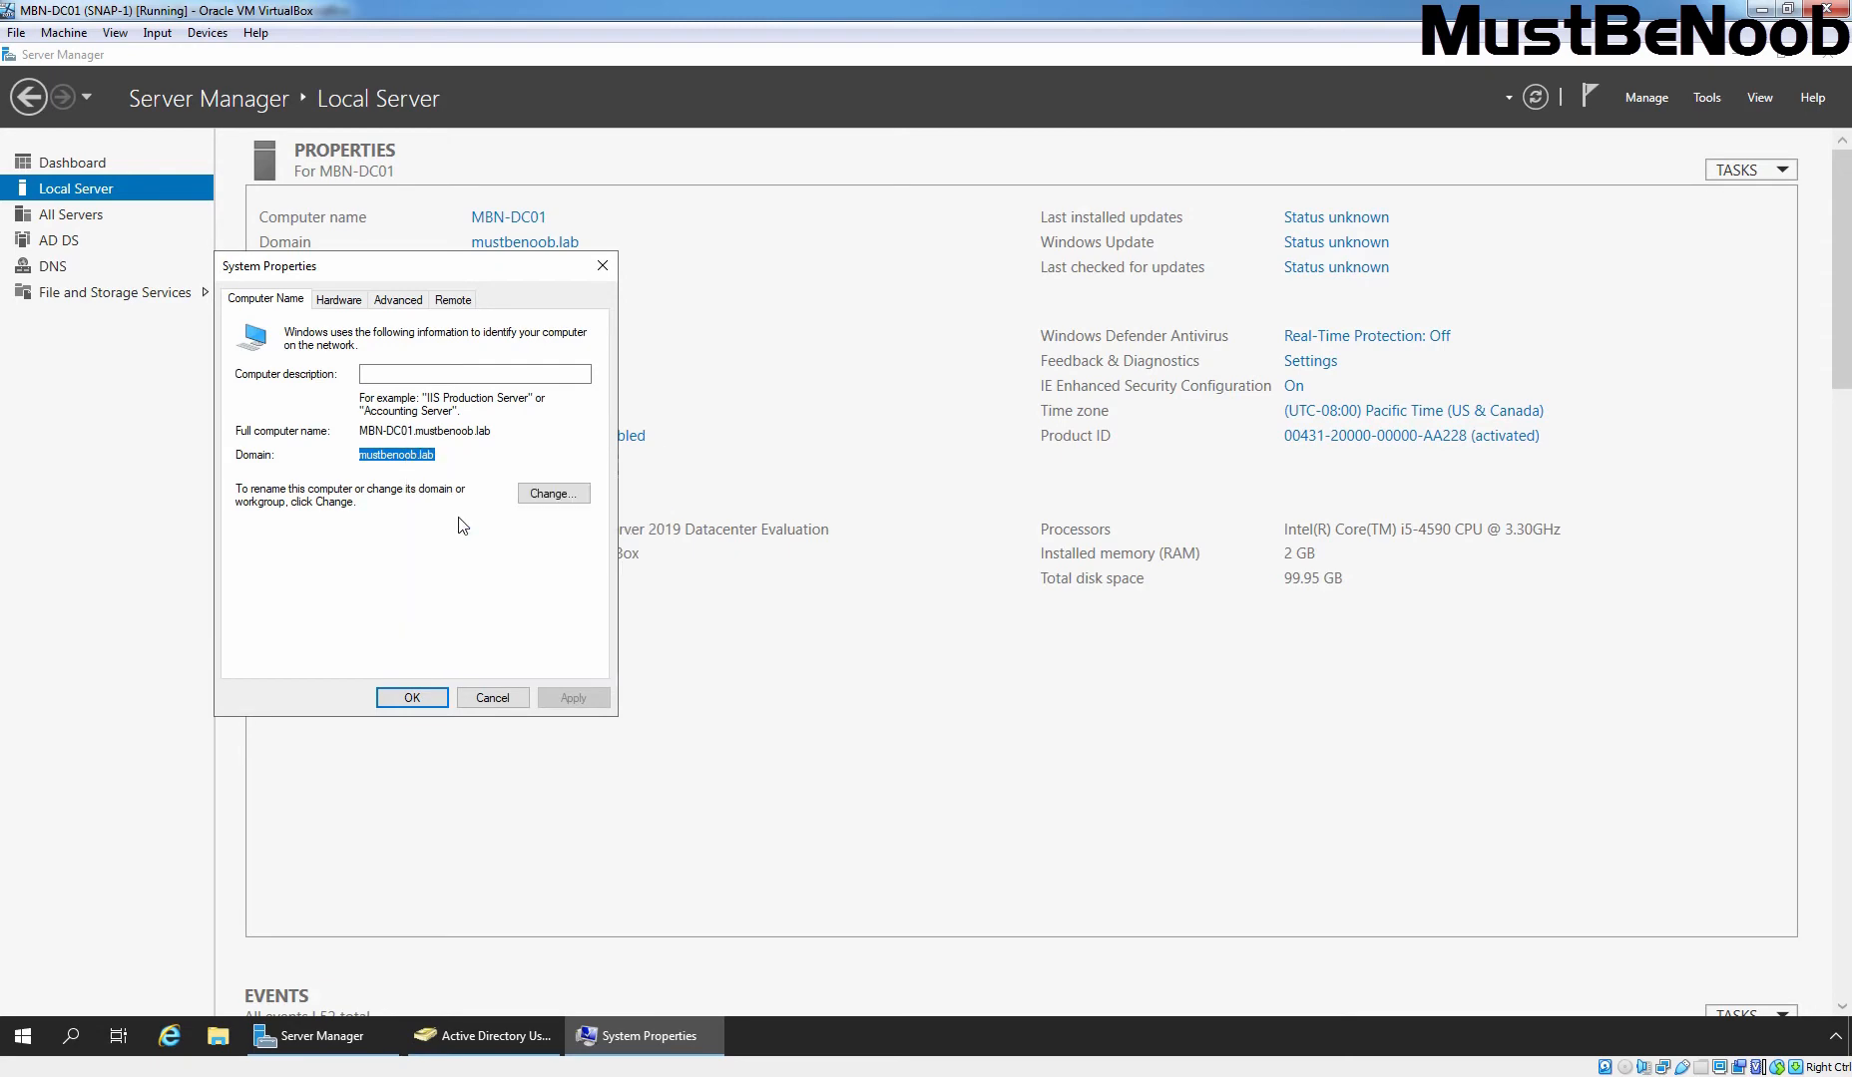
pyautogui.click(412, 698)
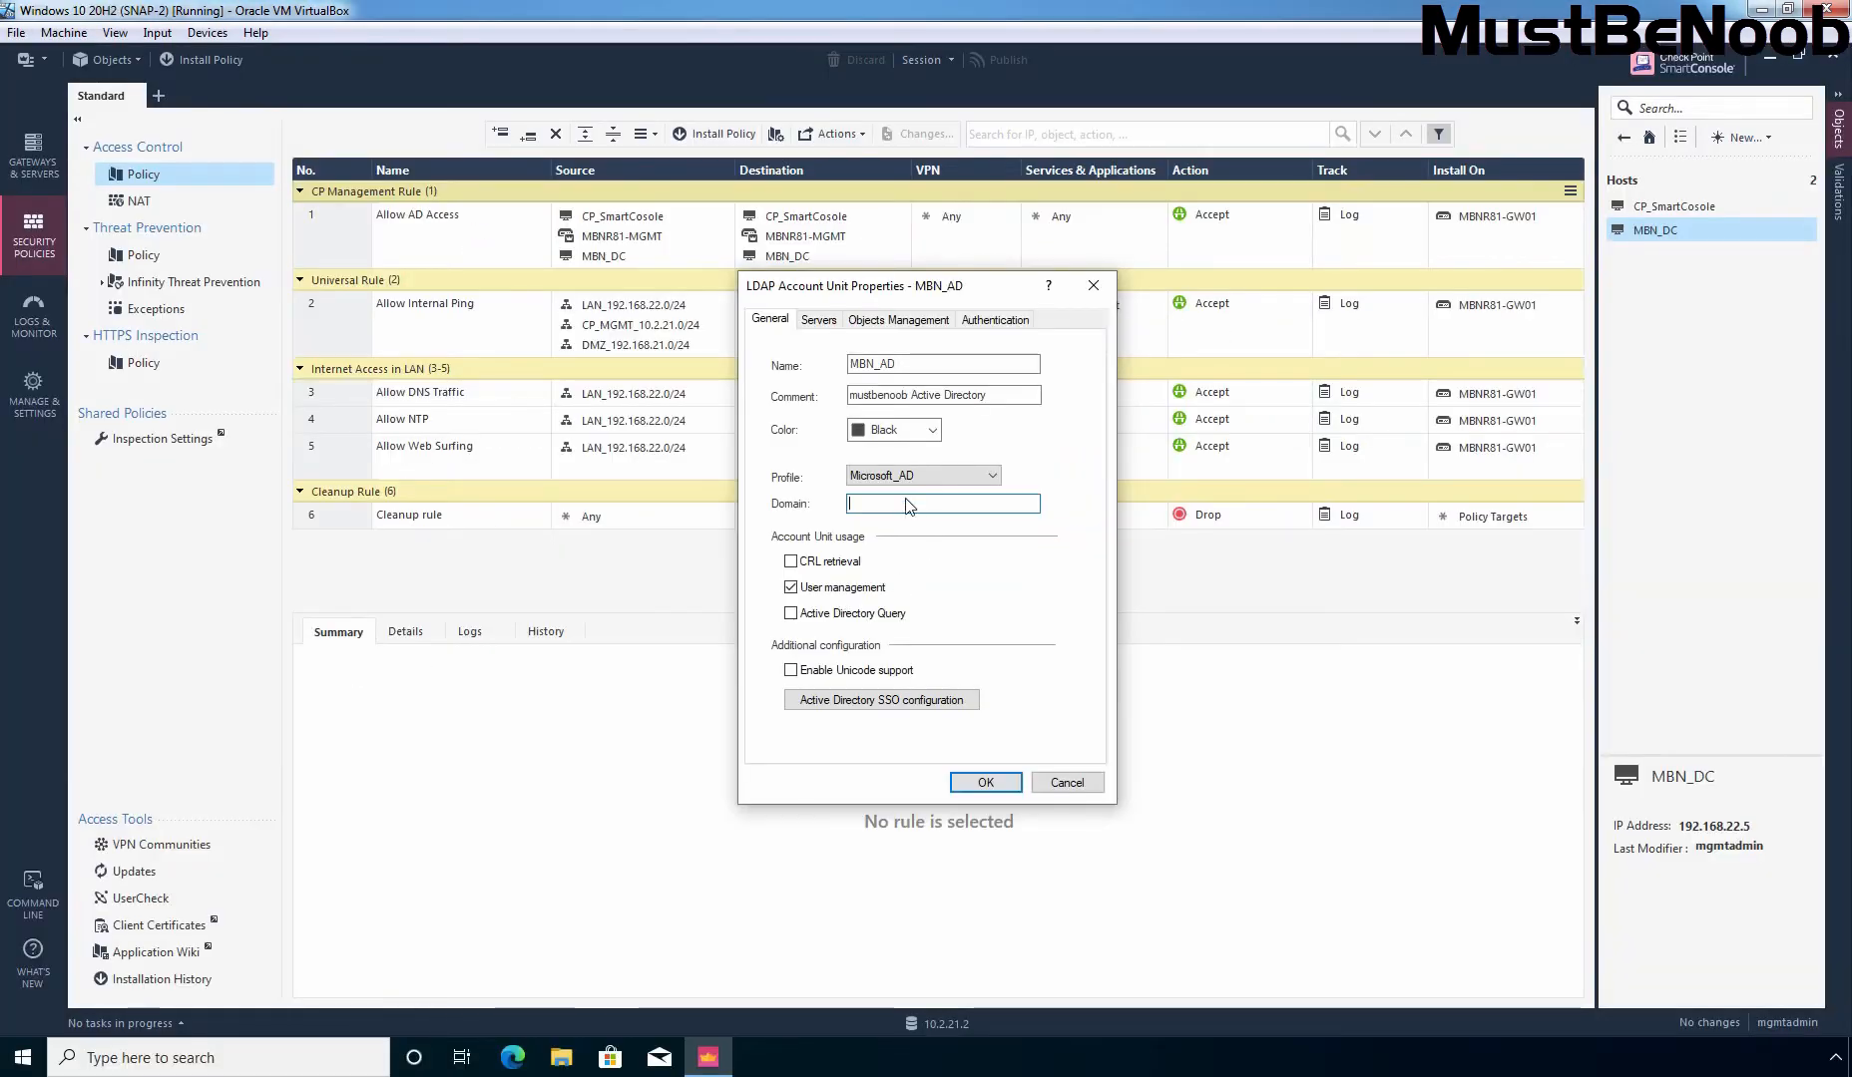
# Back in SmartConsole, paste mustbenoob.lab as the account unit's domain and enable Active Directory Query.
pyautogui.rightClick(908, 503)
pyautogui.click(956, 588)
pyautogui.click(791, 615)
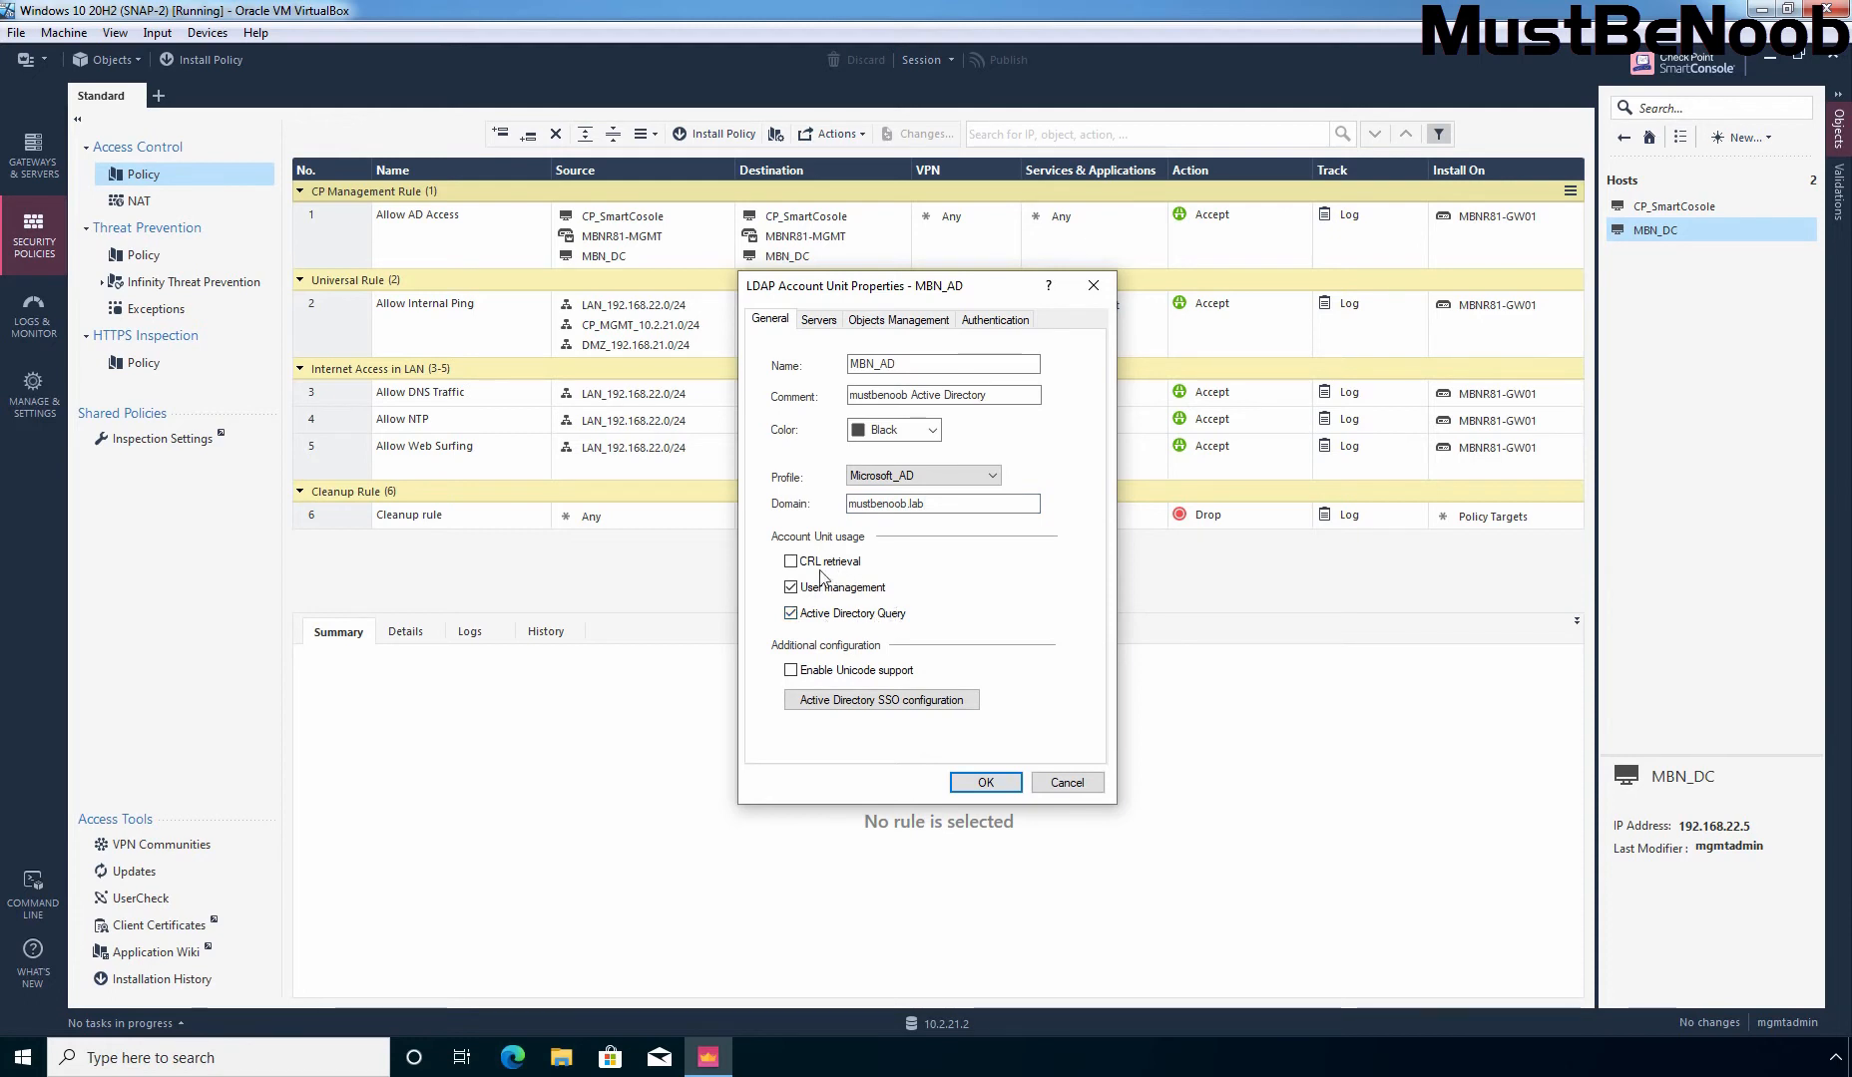
# Add an LDAP server to the MBN_AD account unit with MBN_DC as host and administrator as the username.
pyautogui.click(818, 320)
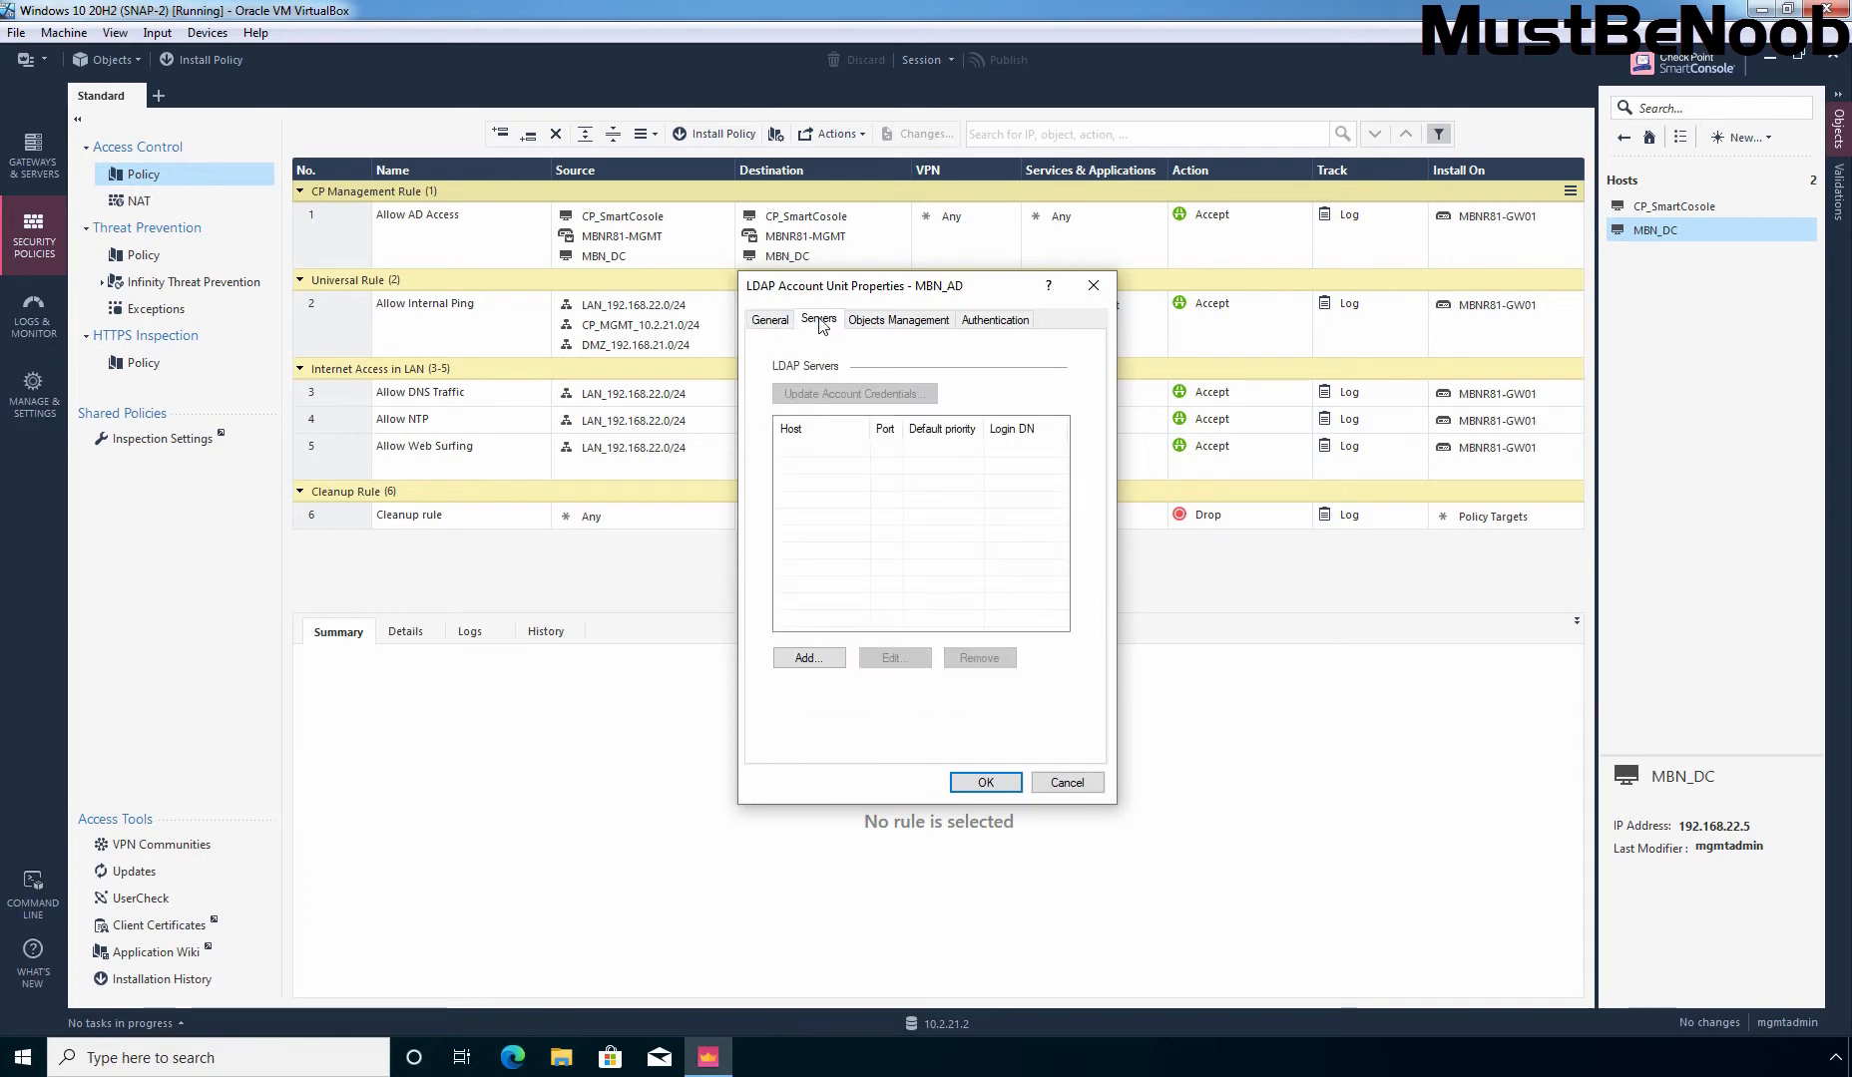
pyautogui.click(810, 658)
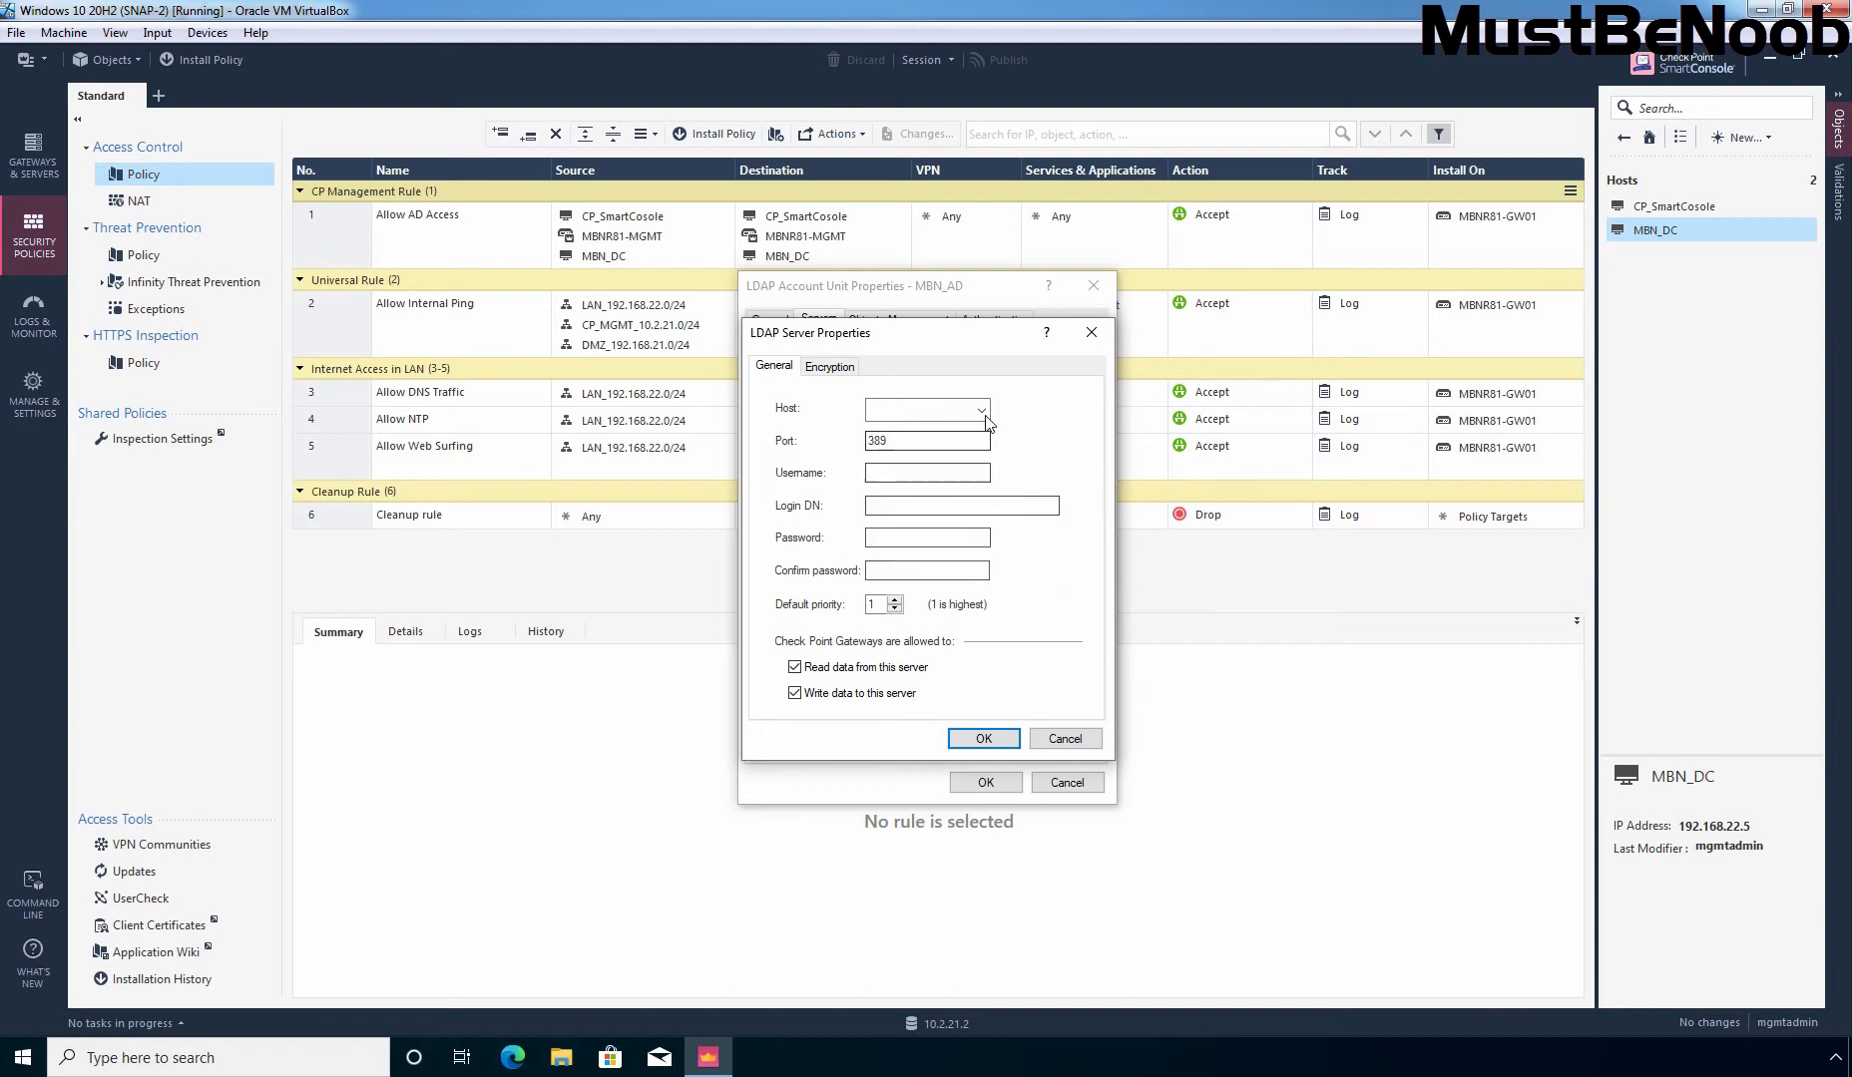
pyautogui.click(982, 412)
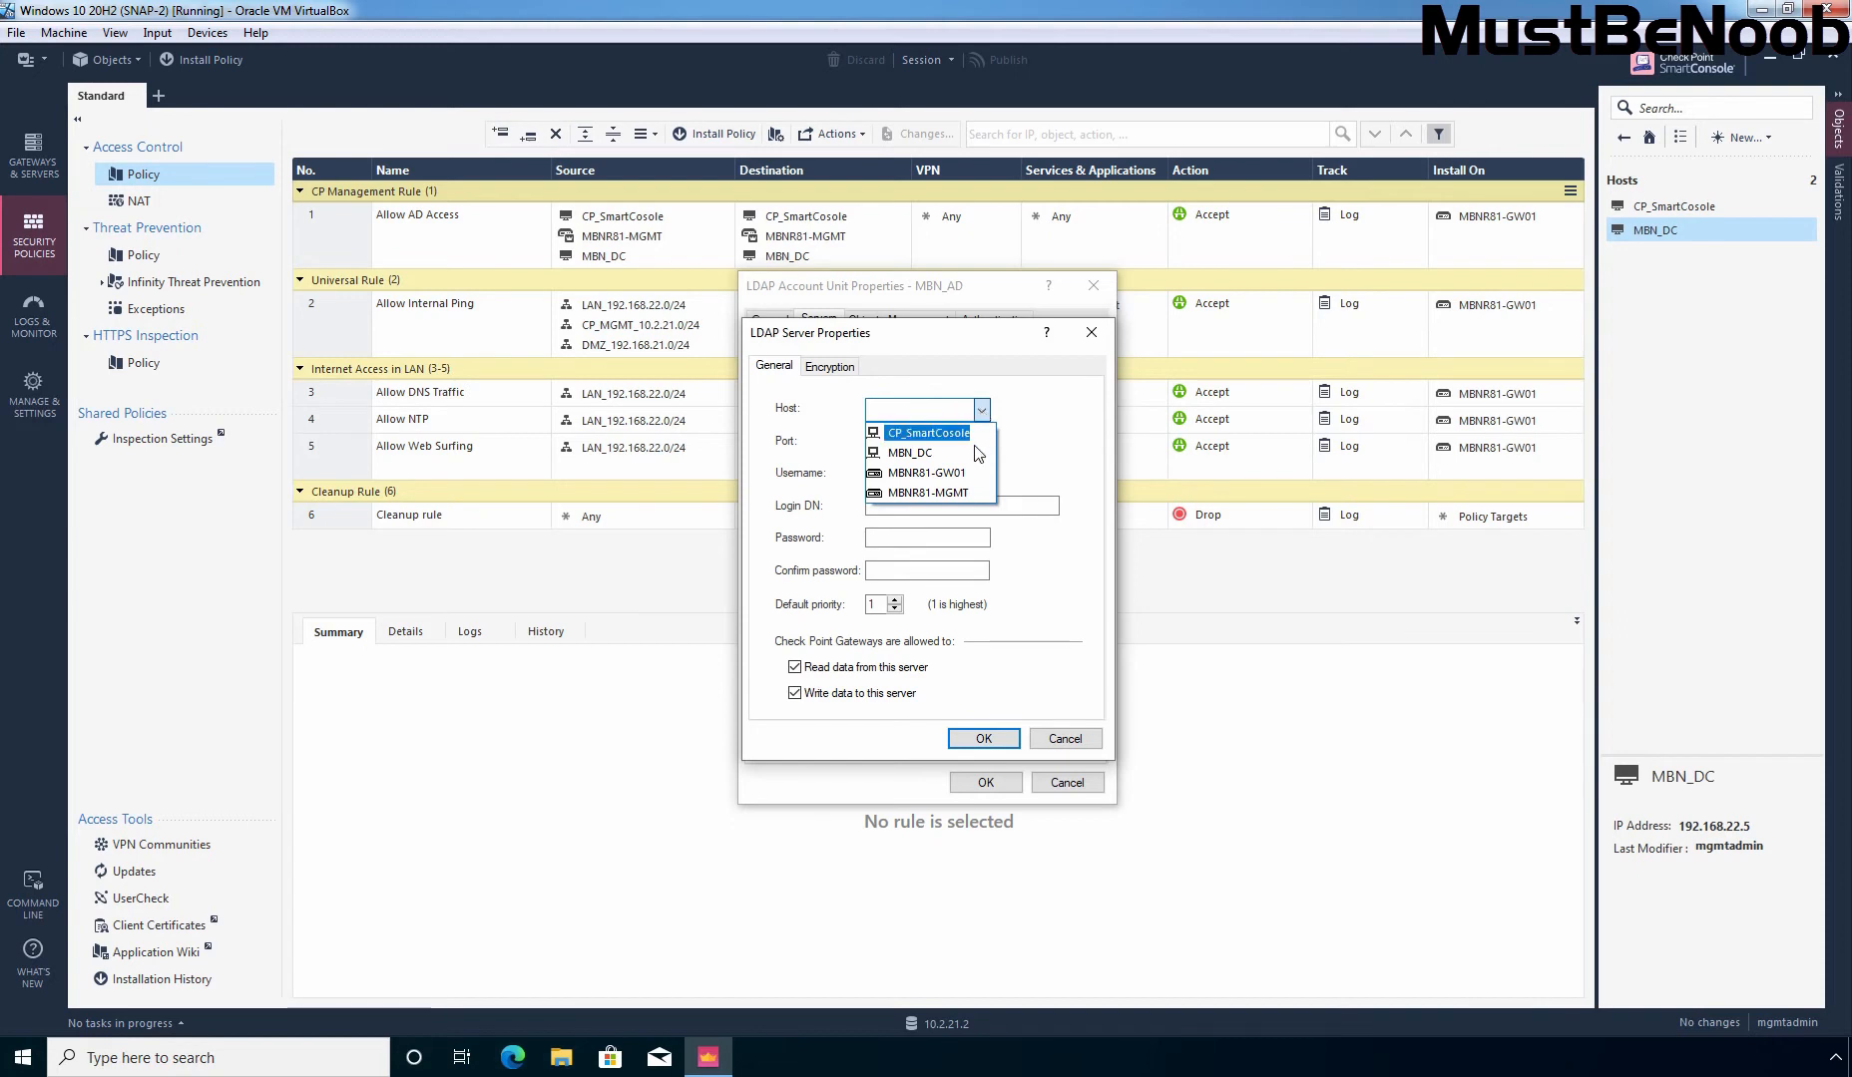
pyautogui.click(908, 454)
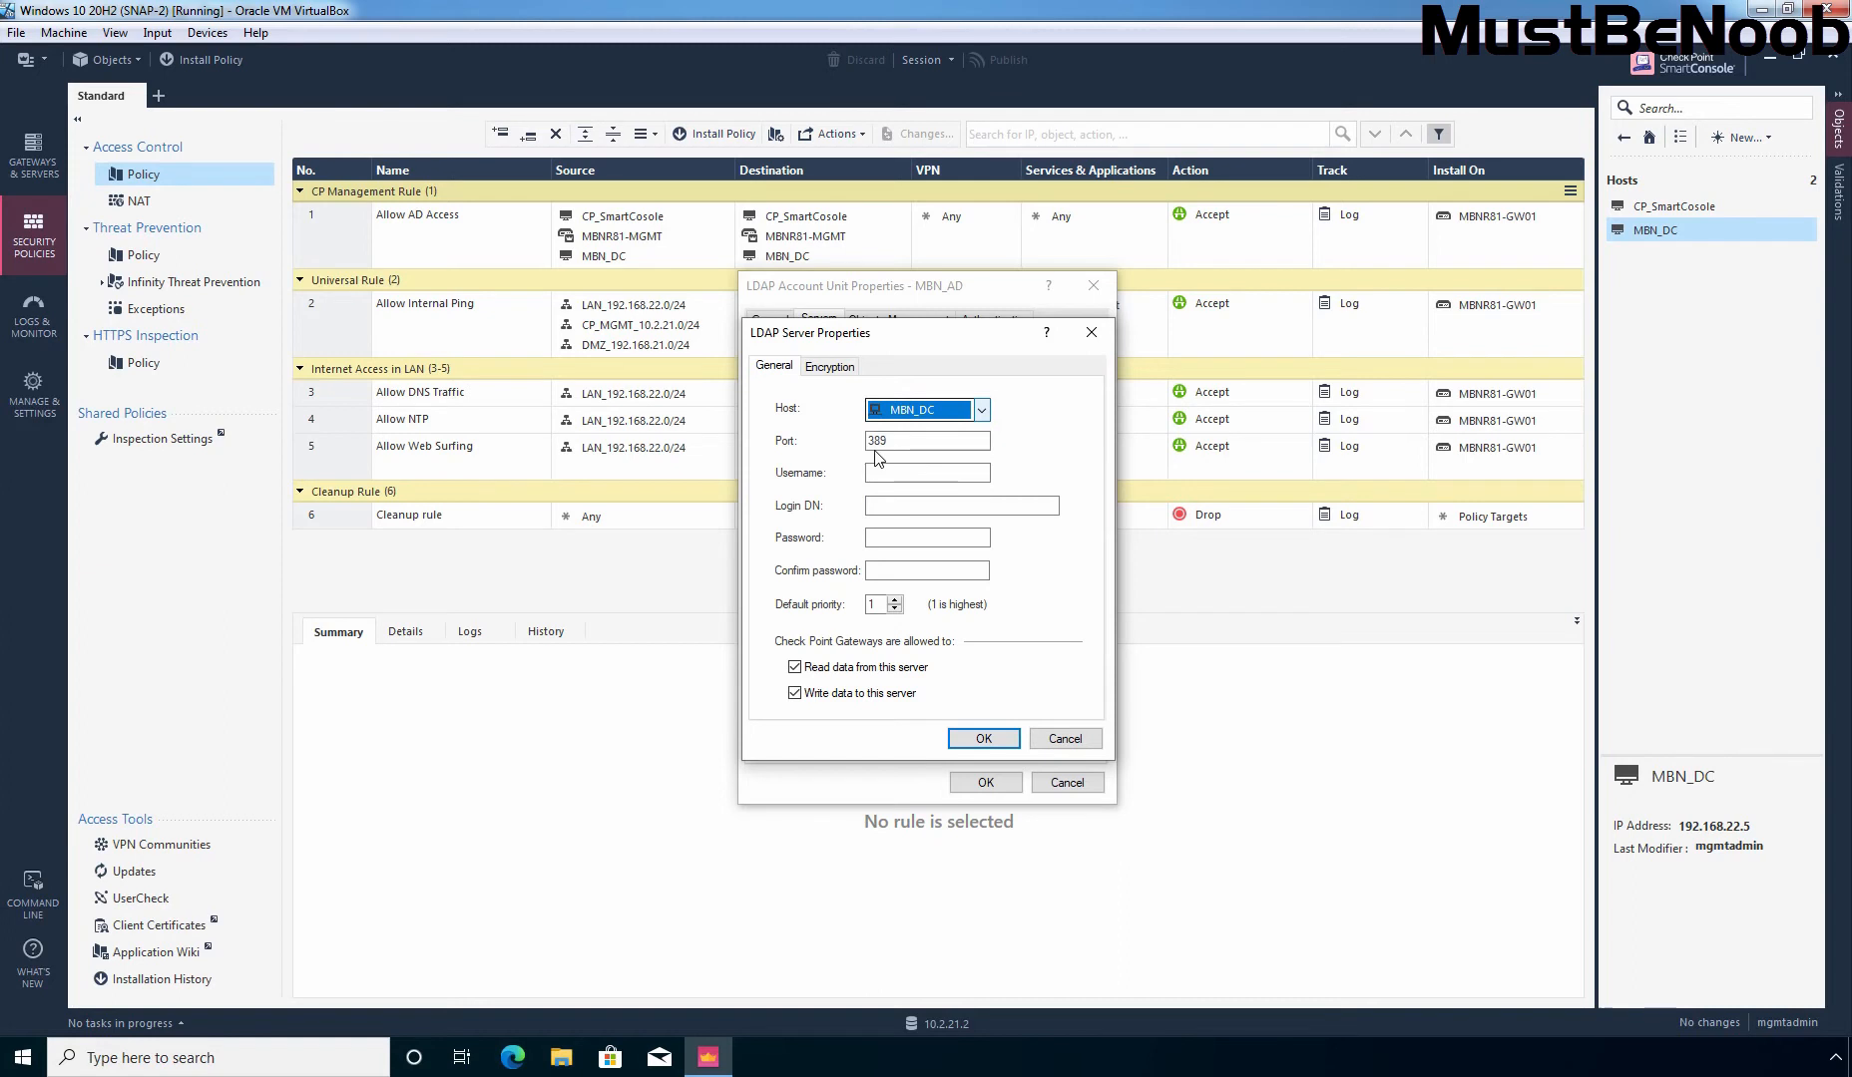
pyautogui.click(886, 474)
pyautogui.click(886, 474)
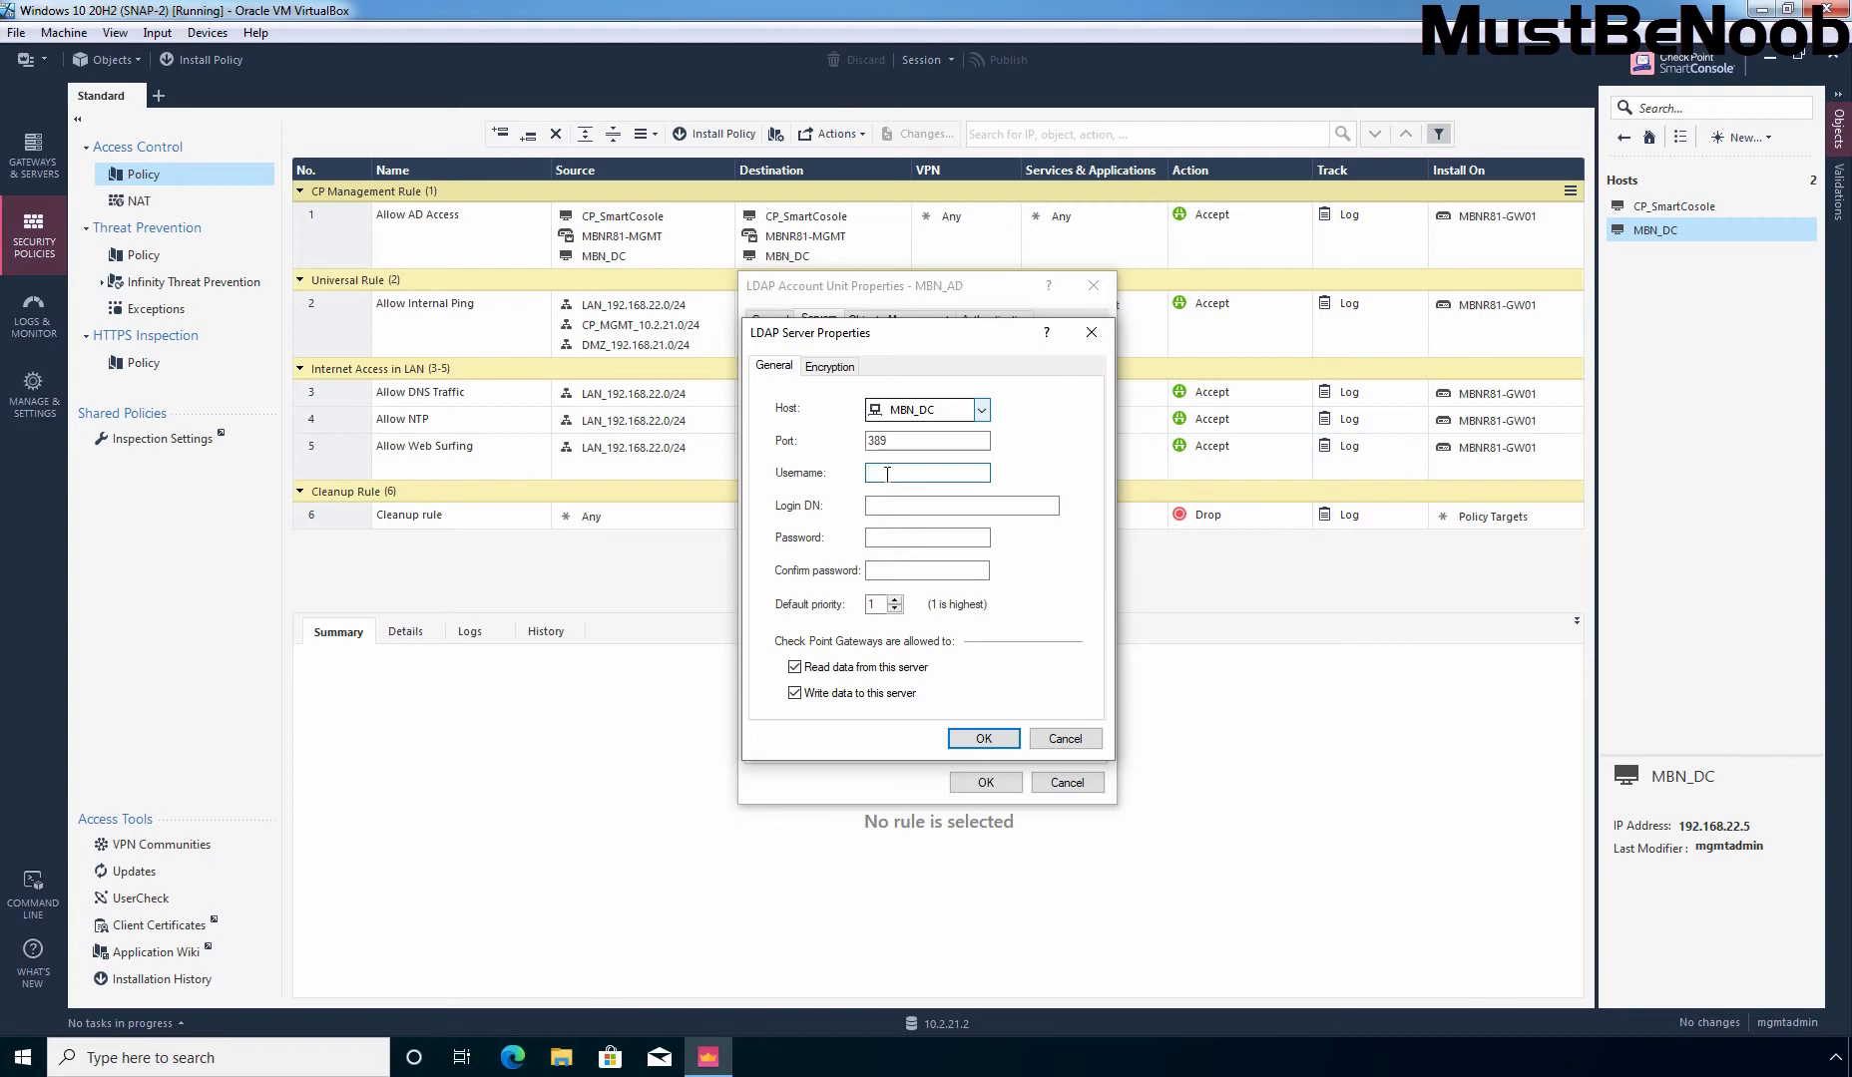
pyautogui.write('administrator')
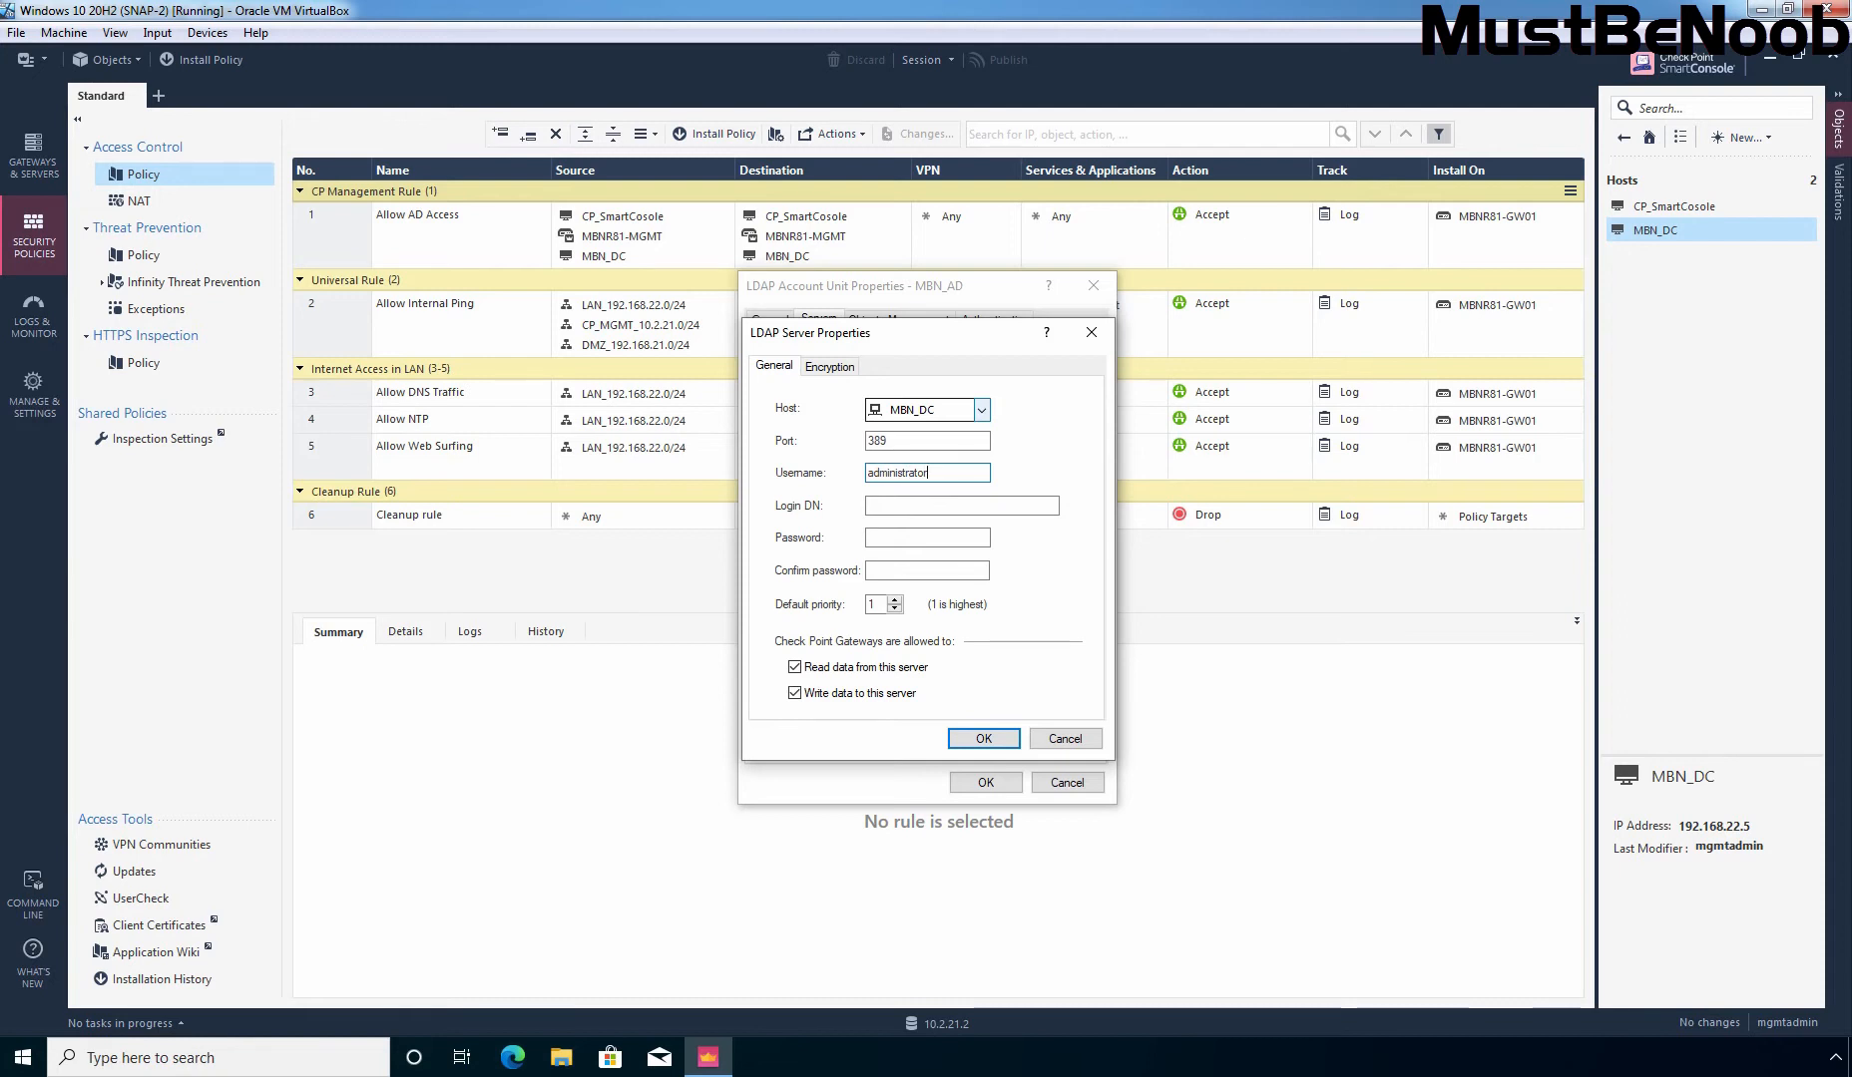
pyautogui.click(933, 507)
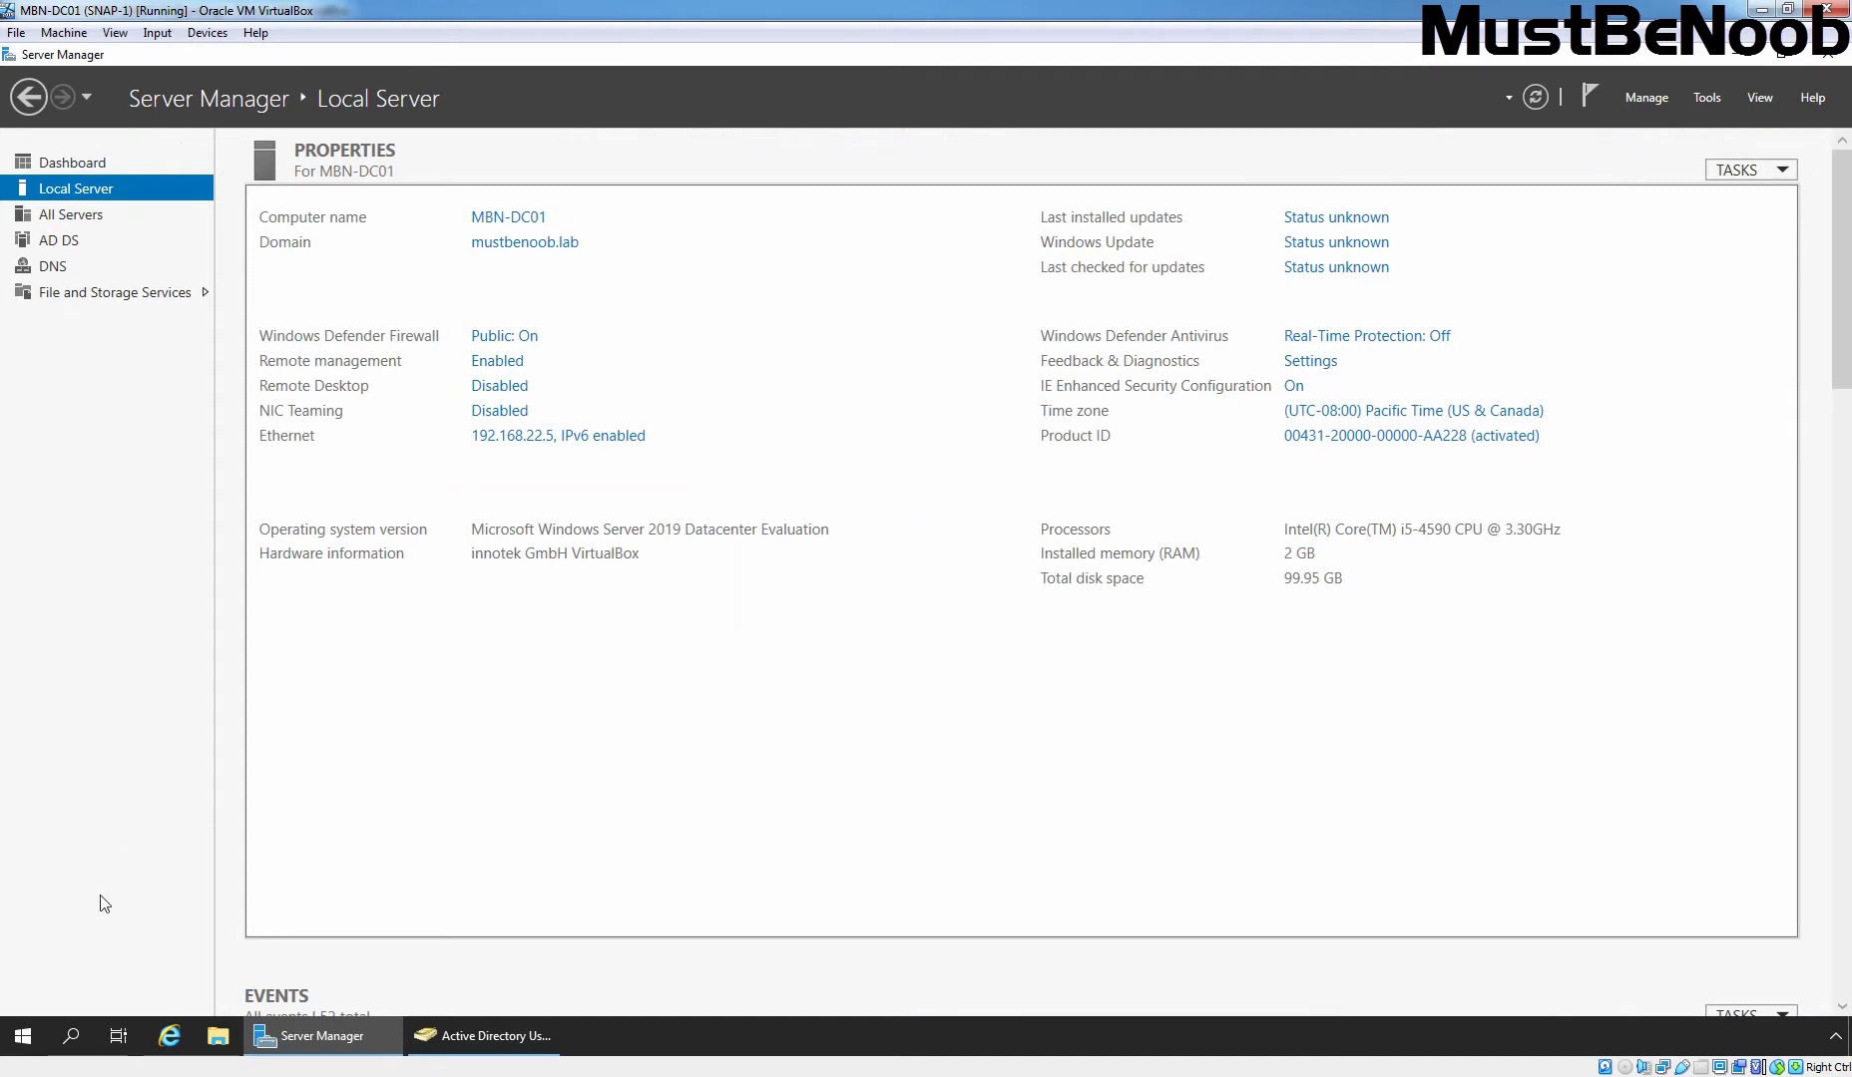
# On MBN-DC01, run dsquery user in an administrator PowerShell and copy the Administrator account's distinguished name.
pyautogui.rightClick(24, 1038)
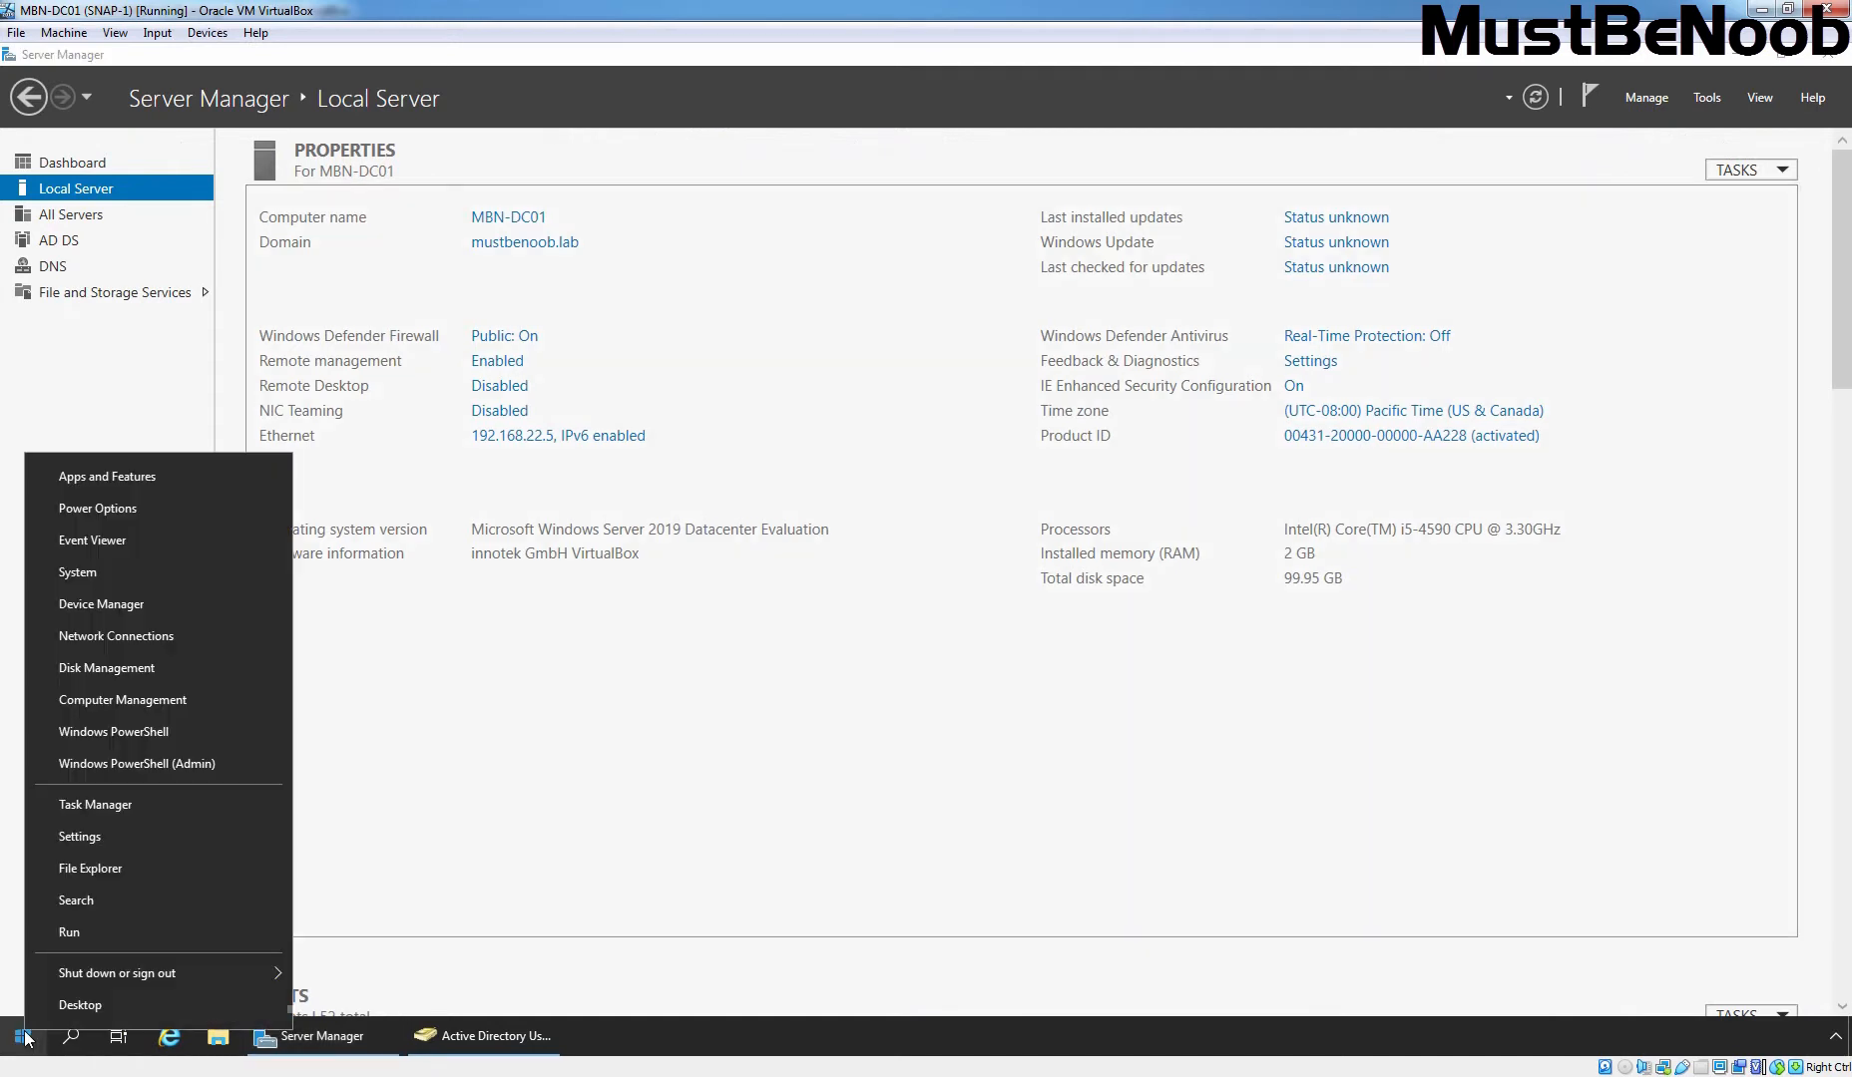
pyautogui.click(120, 766)
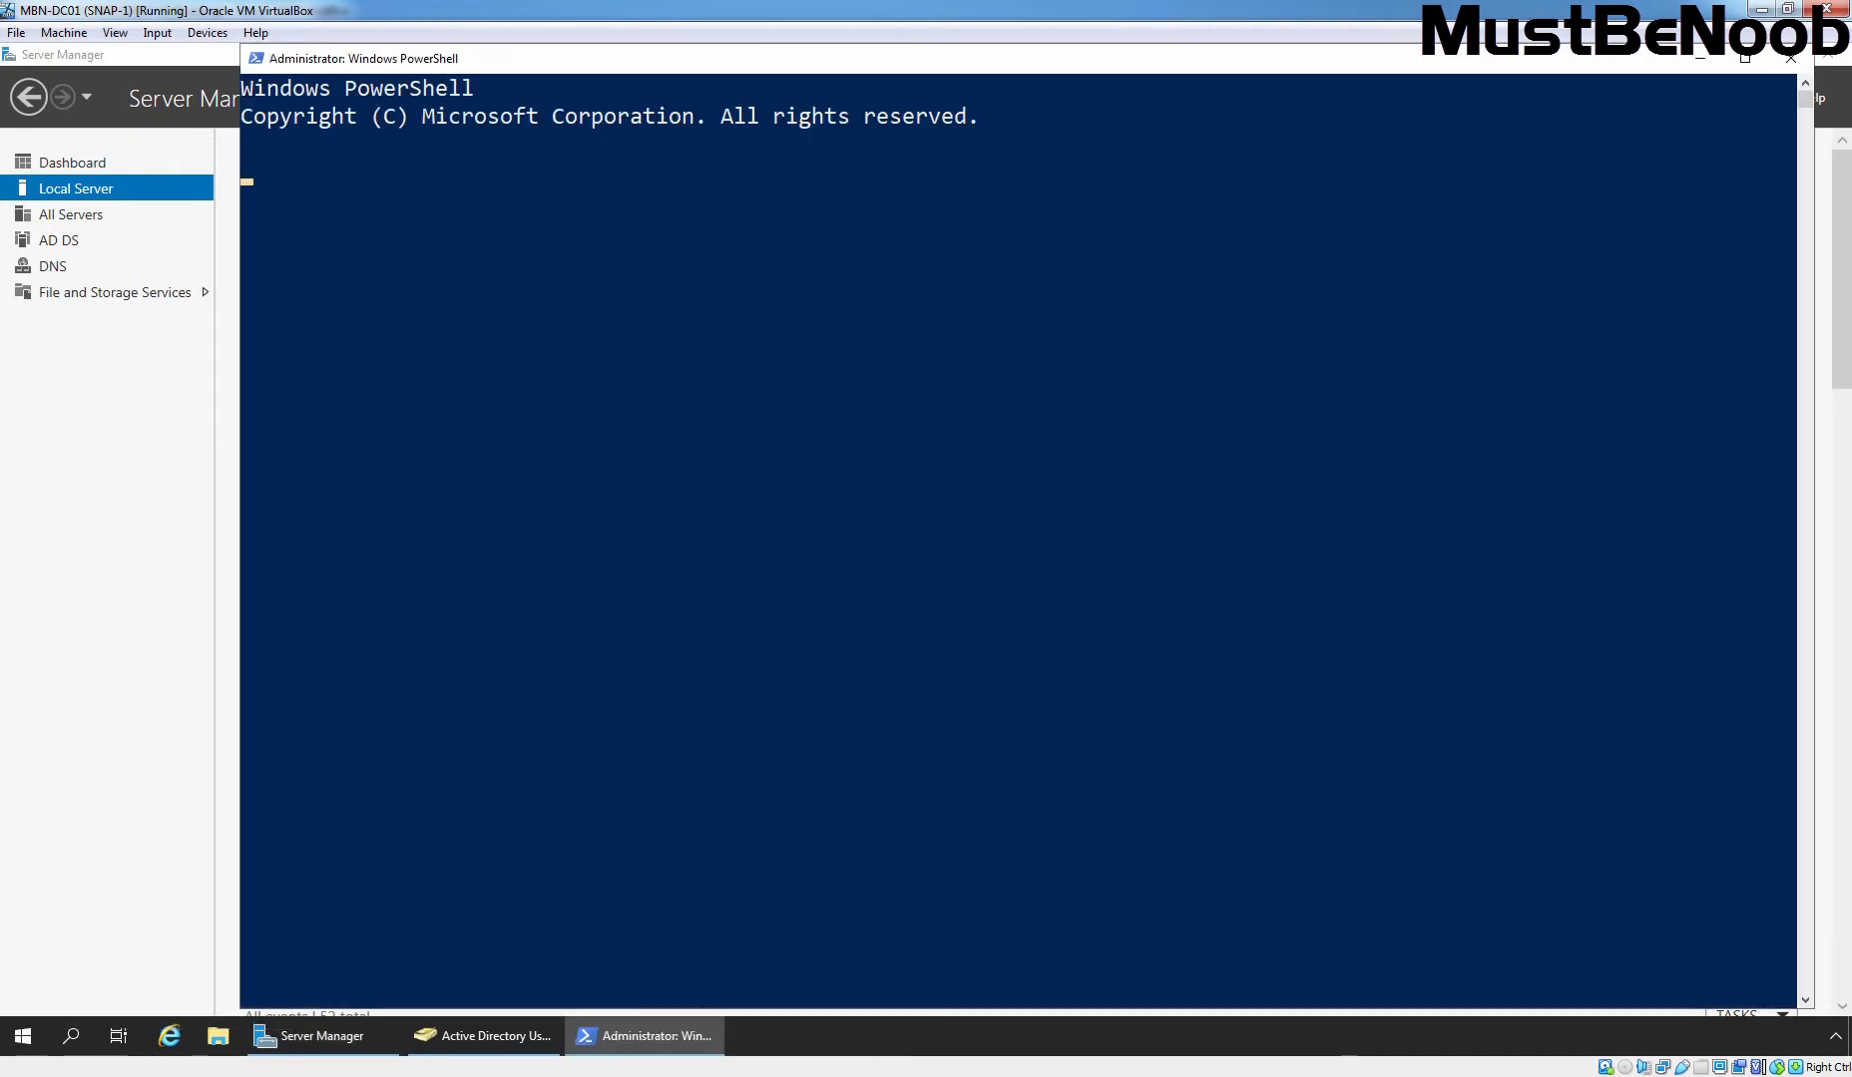
pyautogui.click(1745, 60)
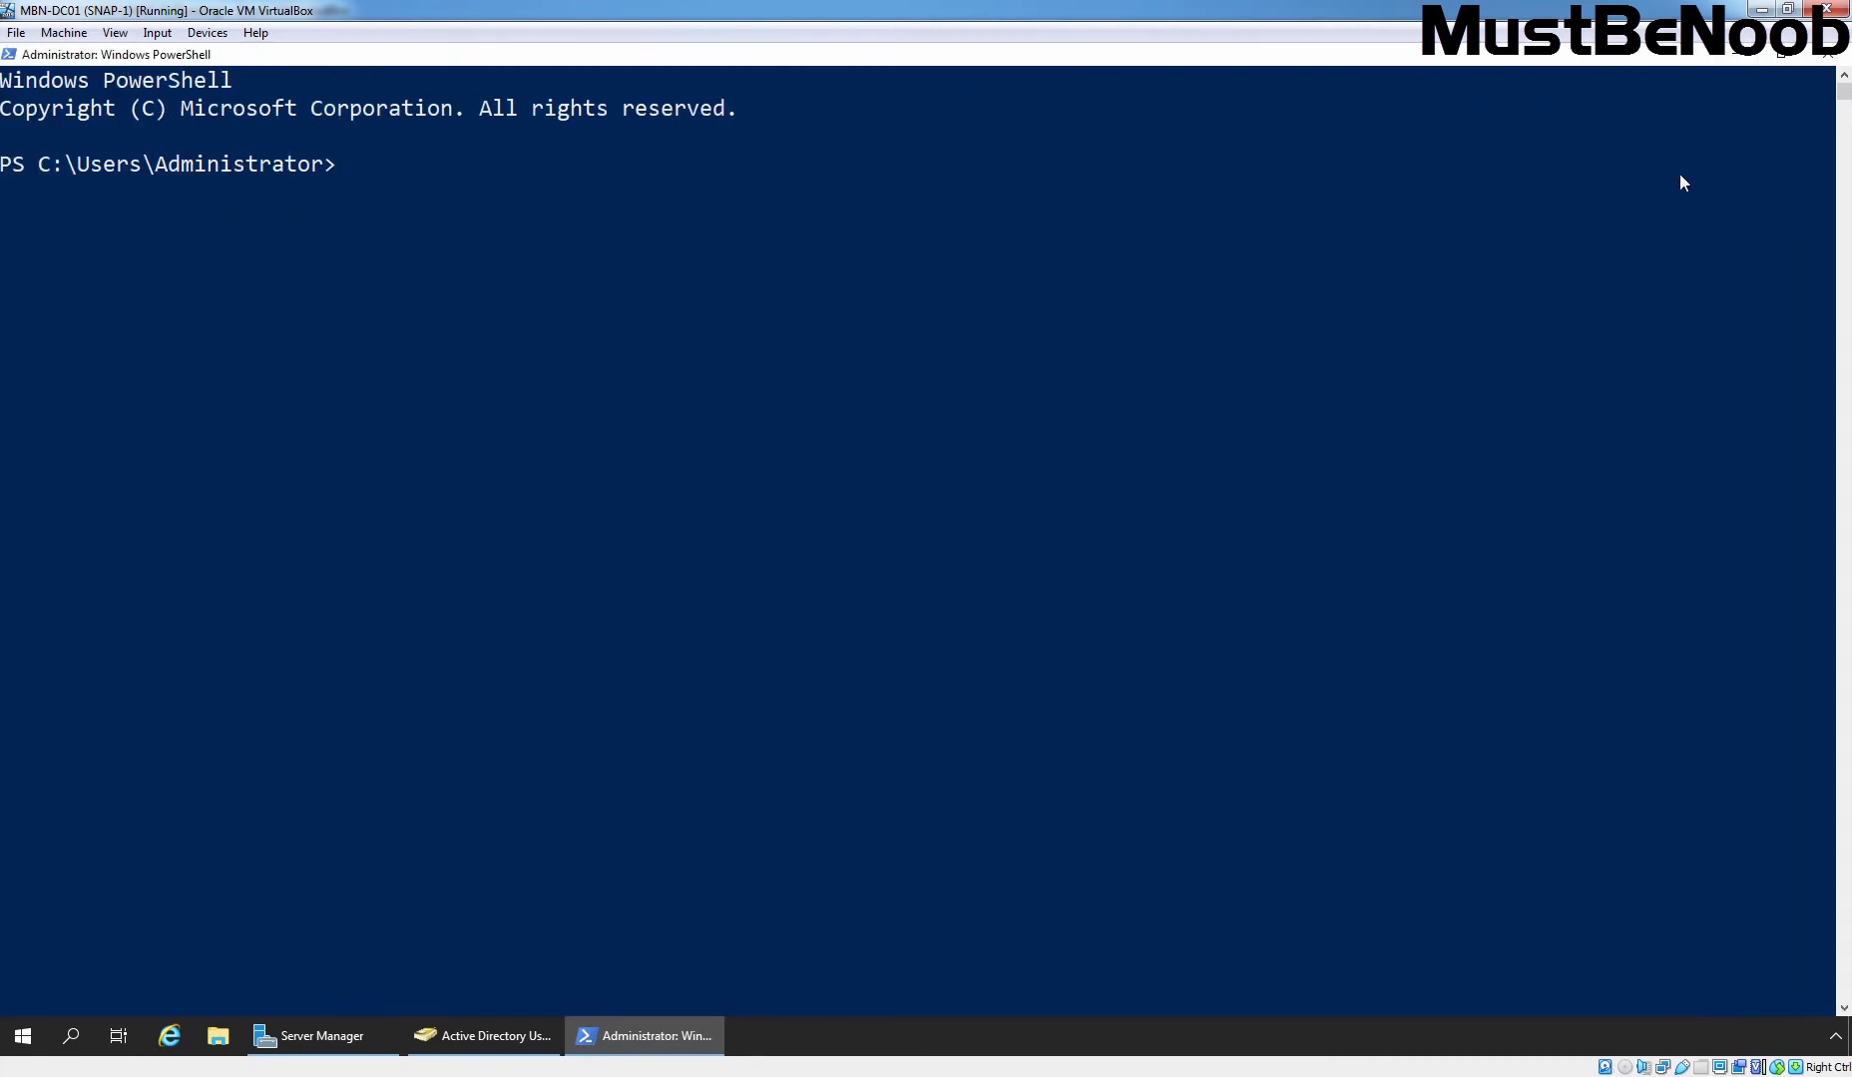
pyautogui.write('dsquery user')
pyautogui.press('Return')
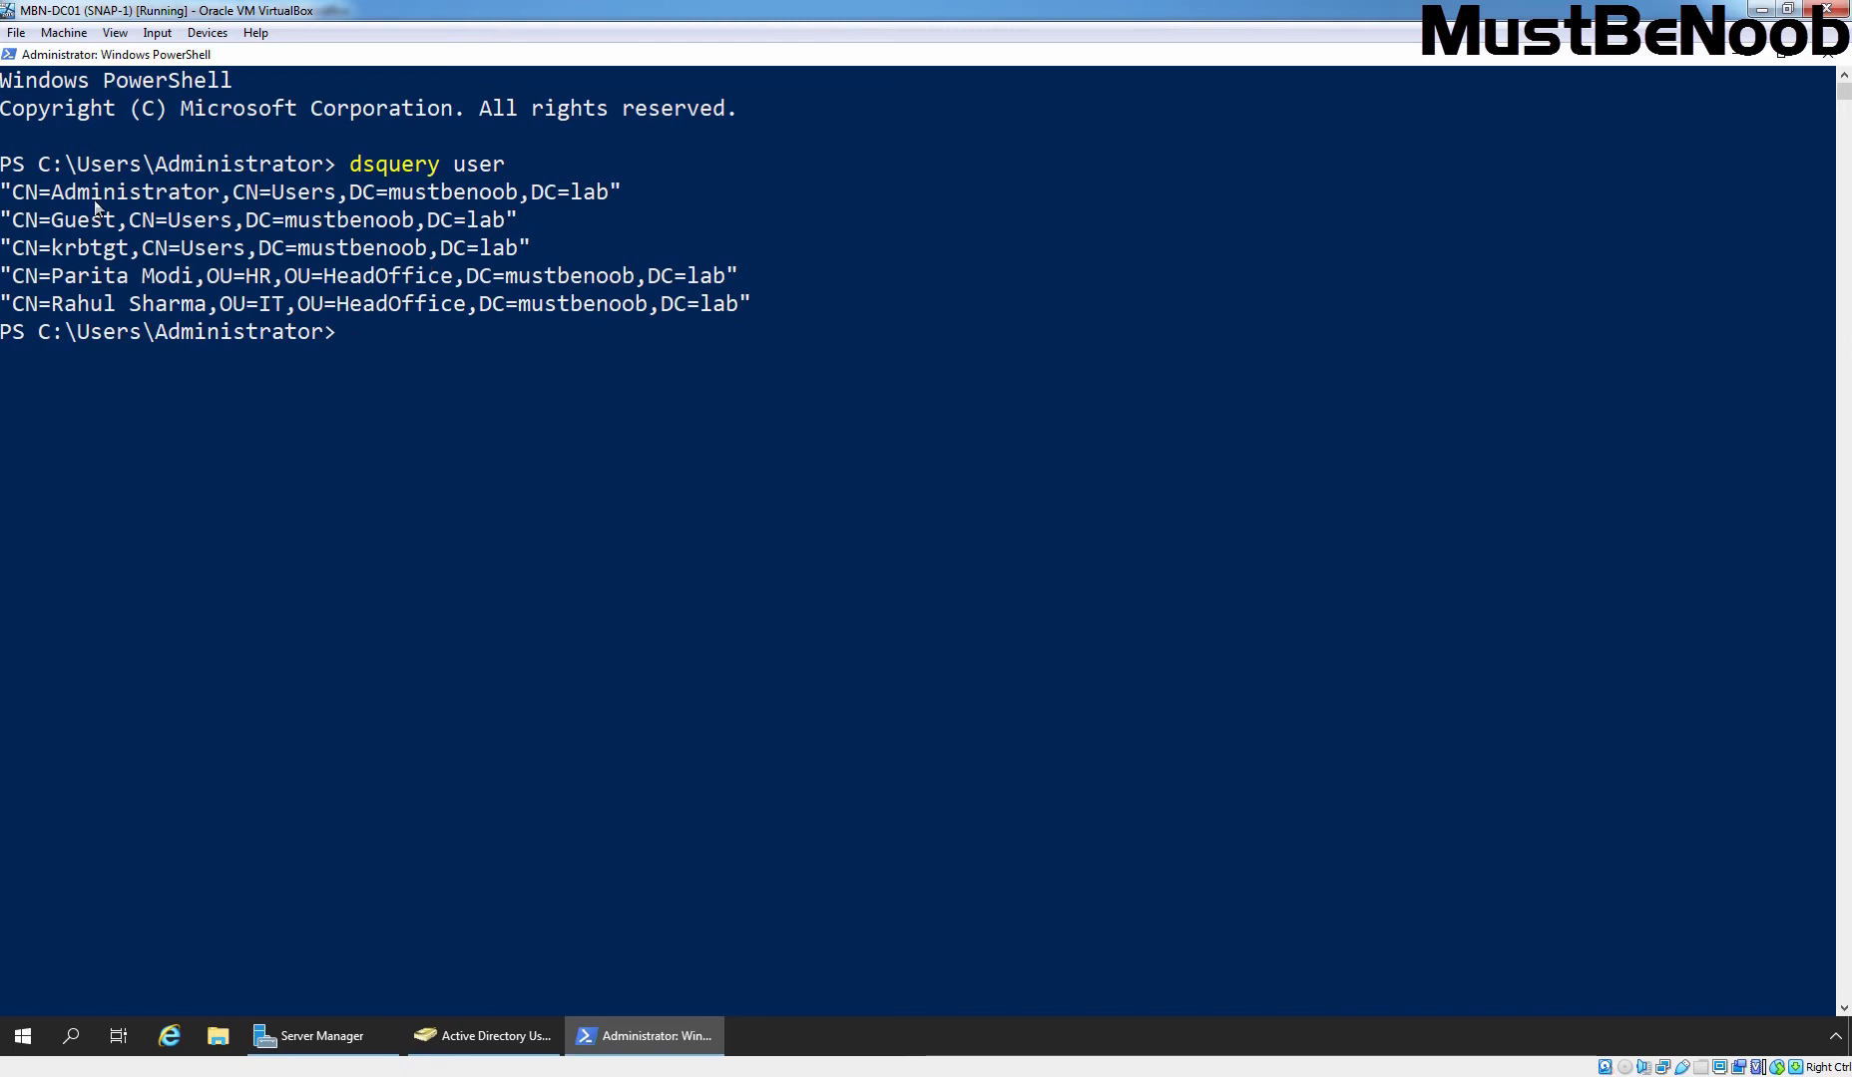
pyautogui.moveTo(14, 192); pyautogui.dragTo(601, 198)
pyautogui.rightClick(602, 199)
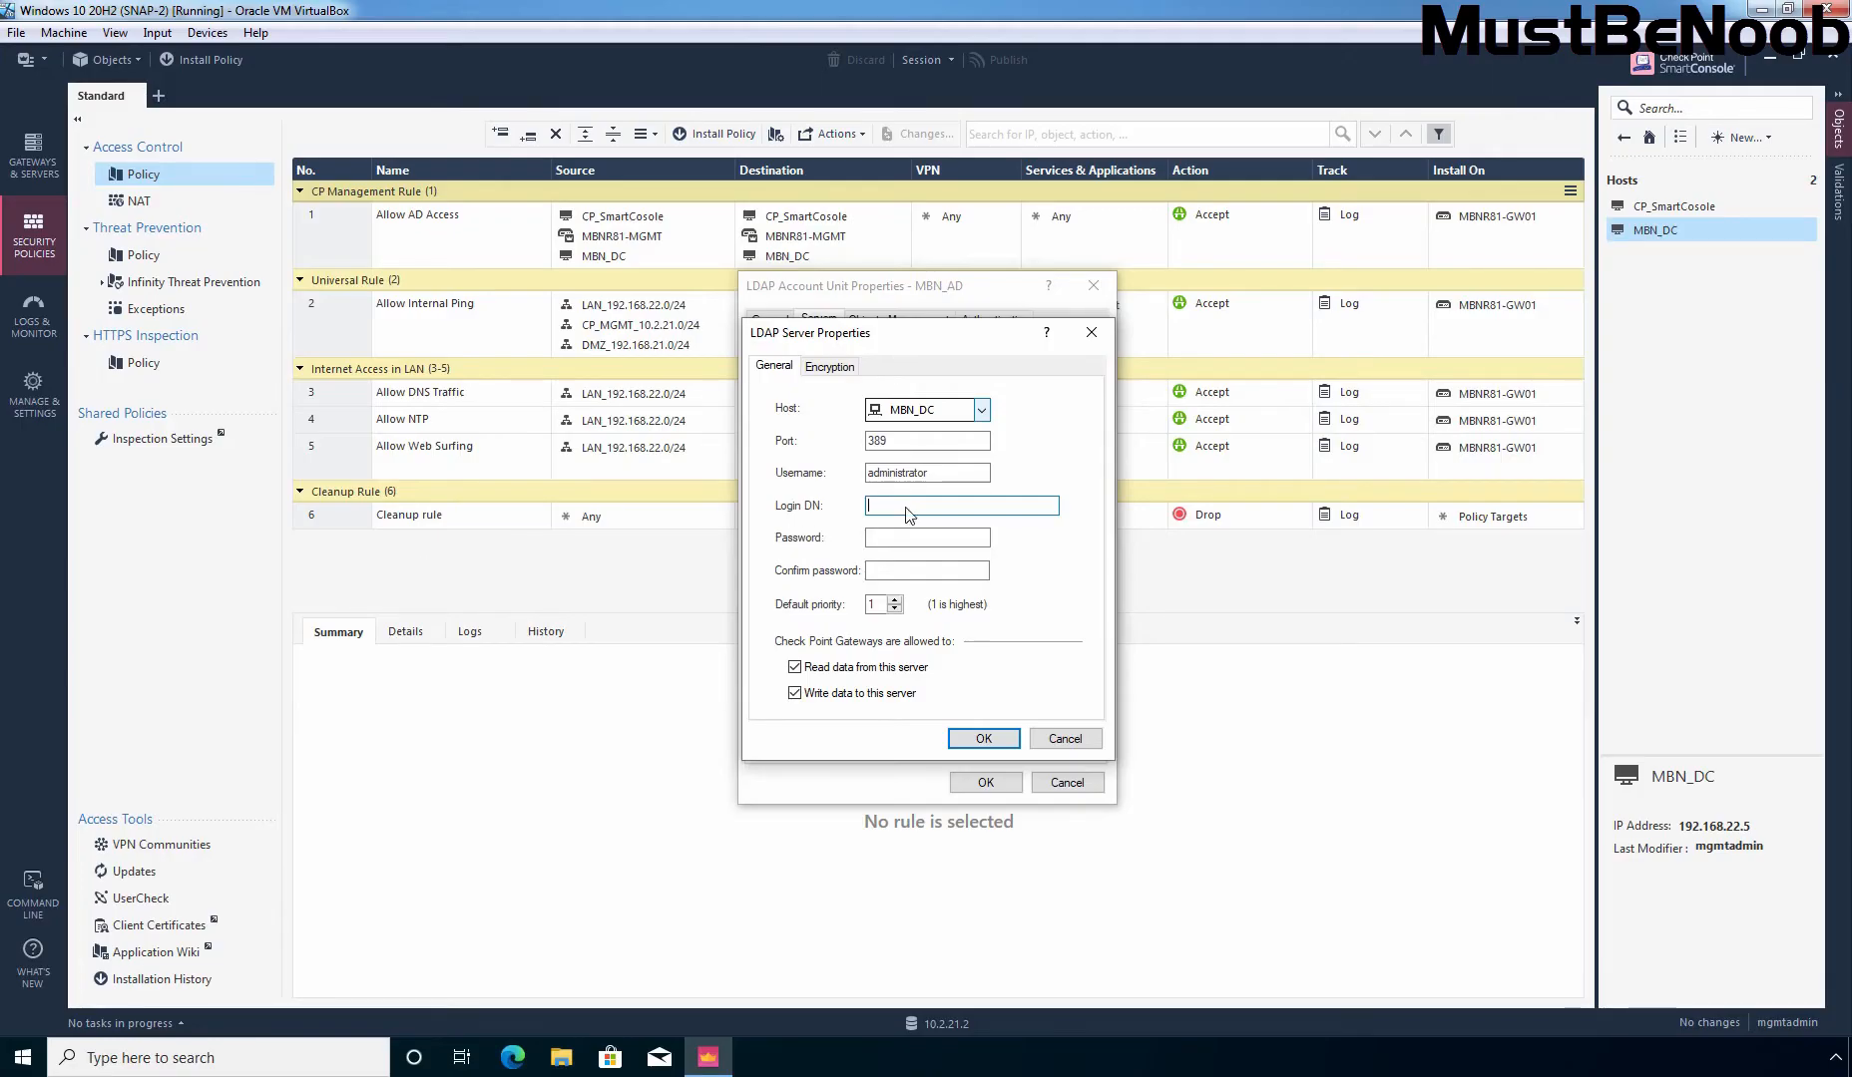
# Back in SmartConsole, paste CN=Administrator,CN=Users,DC=mustbenoob,DC=lab as the Login DN, and save the server with the account password entered and confirmed.
pyautogui.rightClick(907, 507)
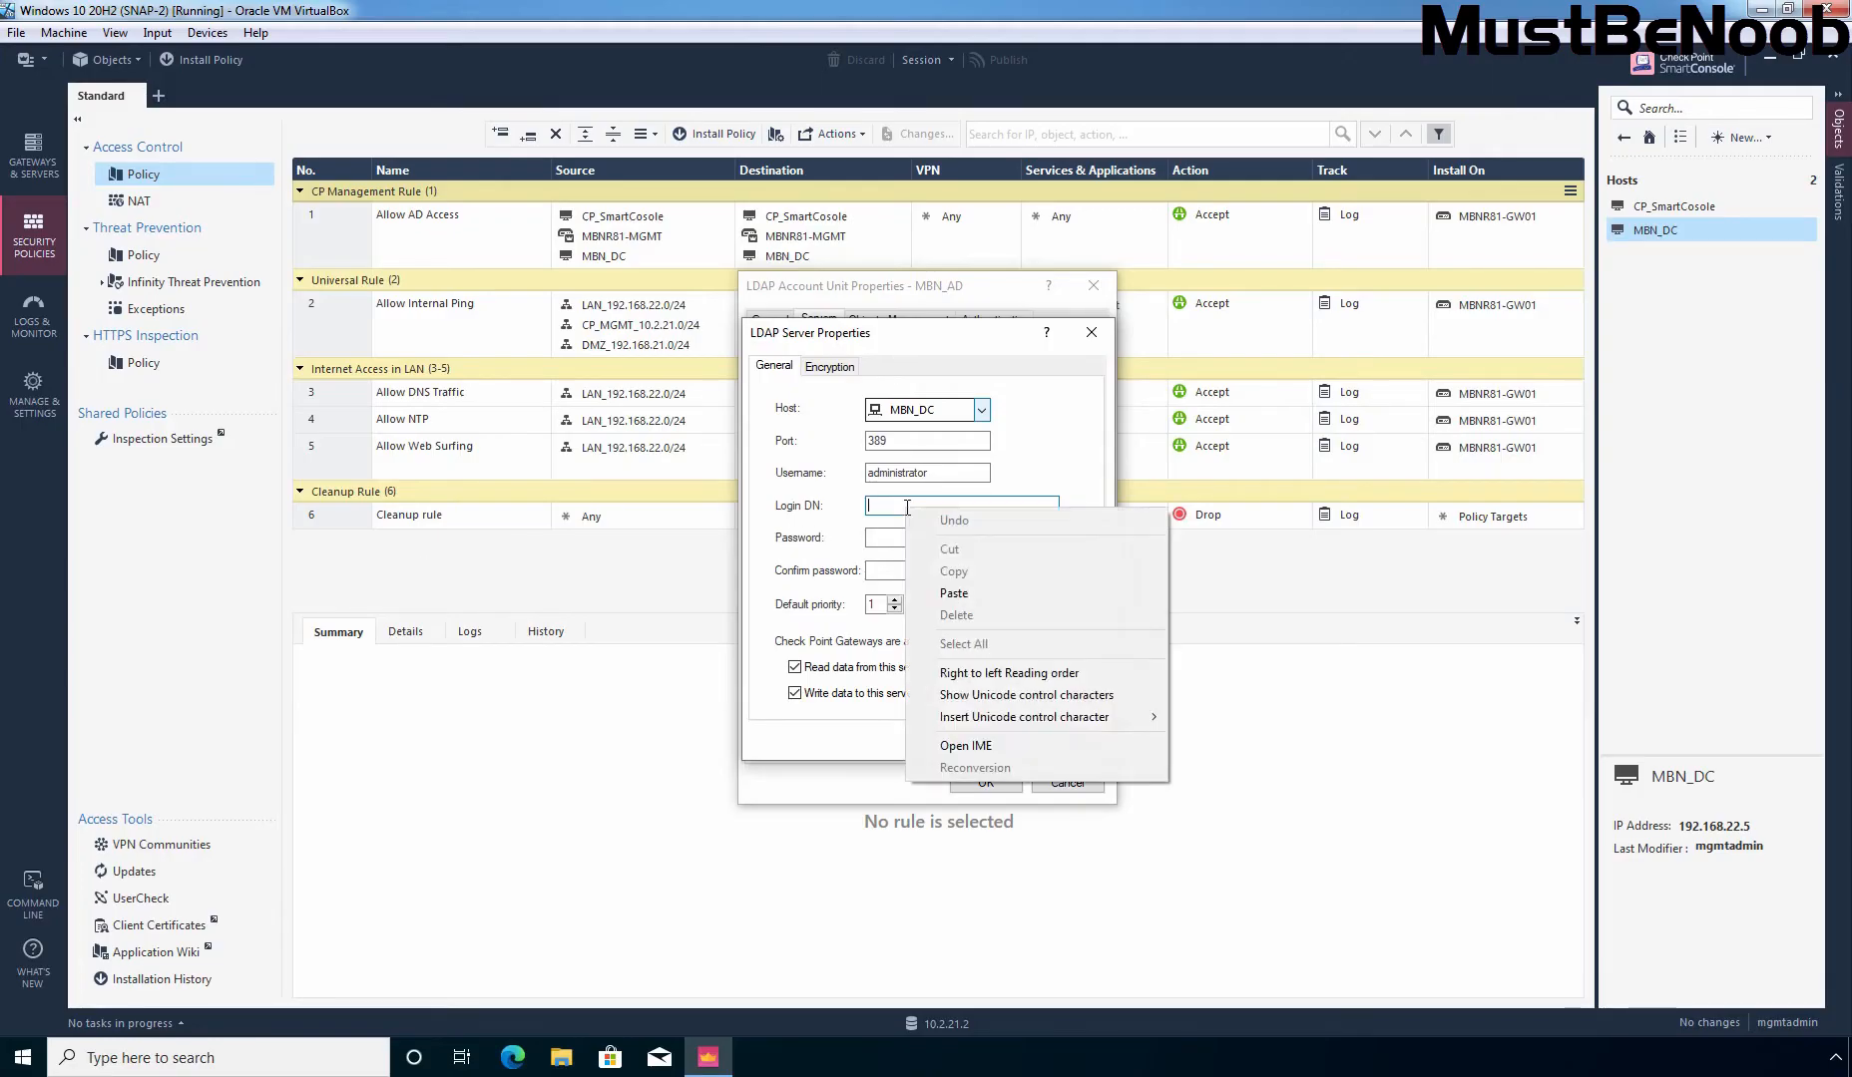
pyautogui.click(954, 594)
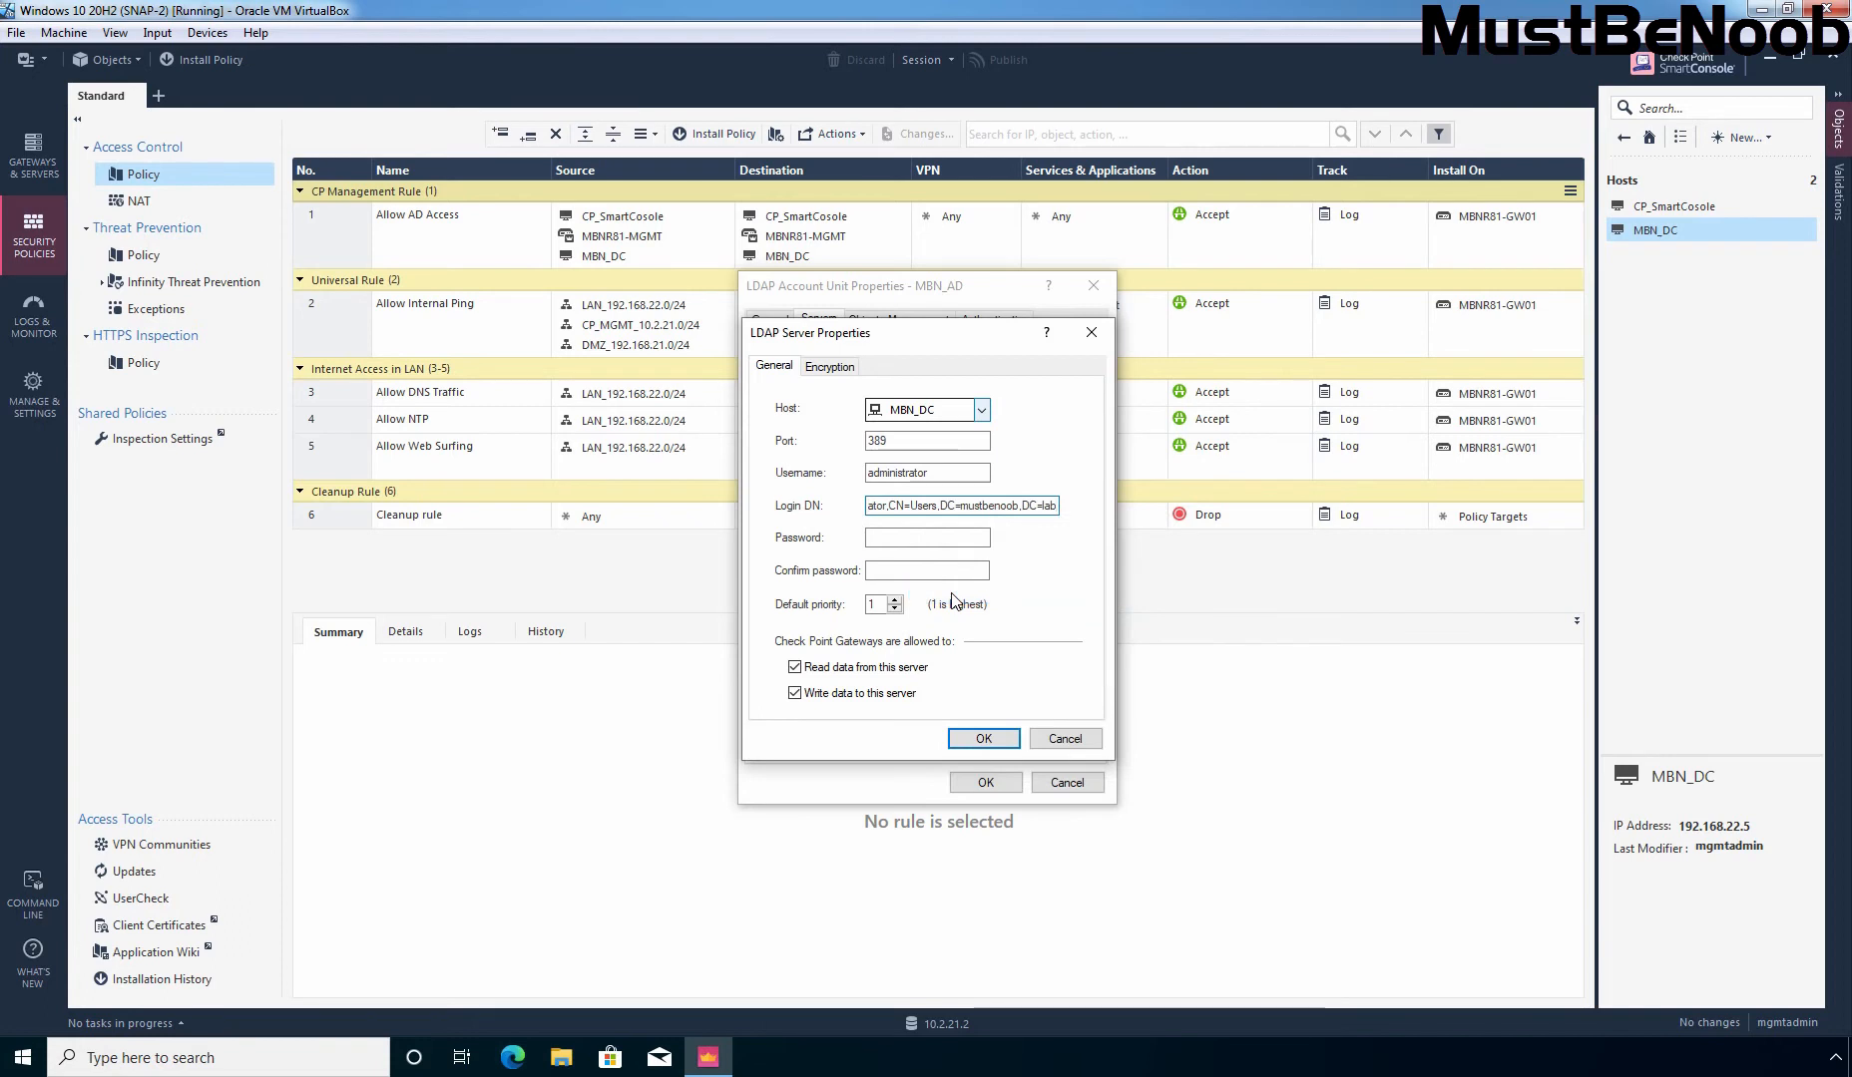
pyautogui.click(912, 539)
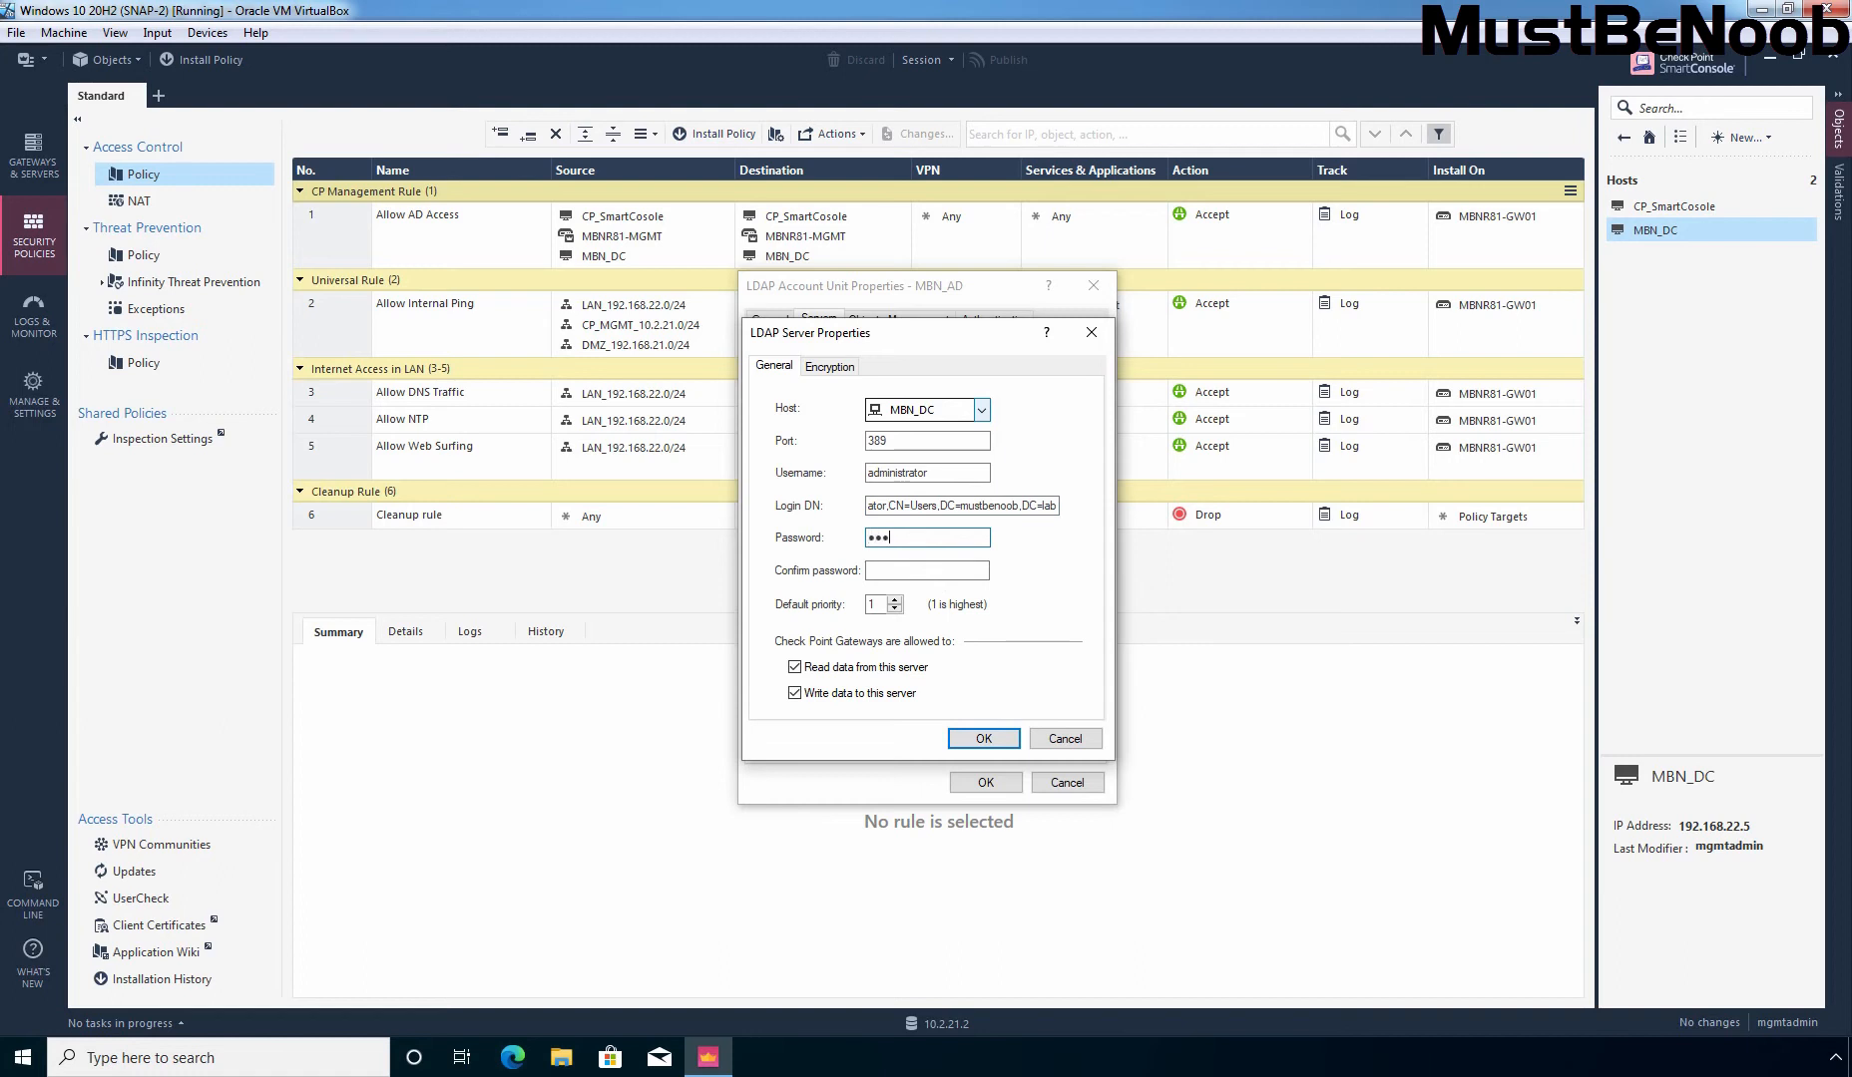
pyautogui.press('Tab')
pyautogui.write('••••••••')
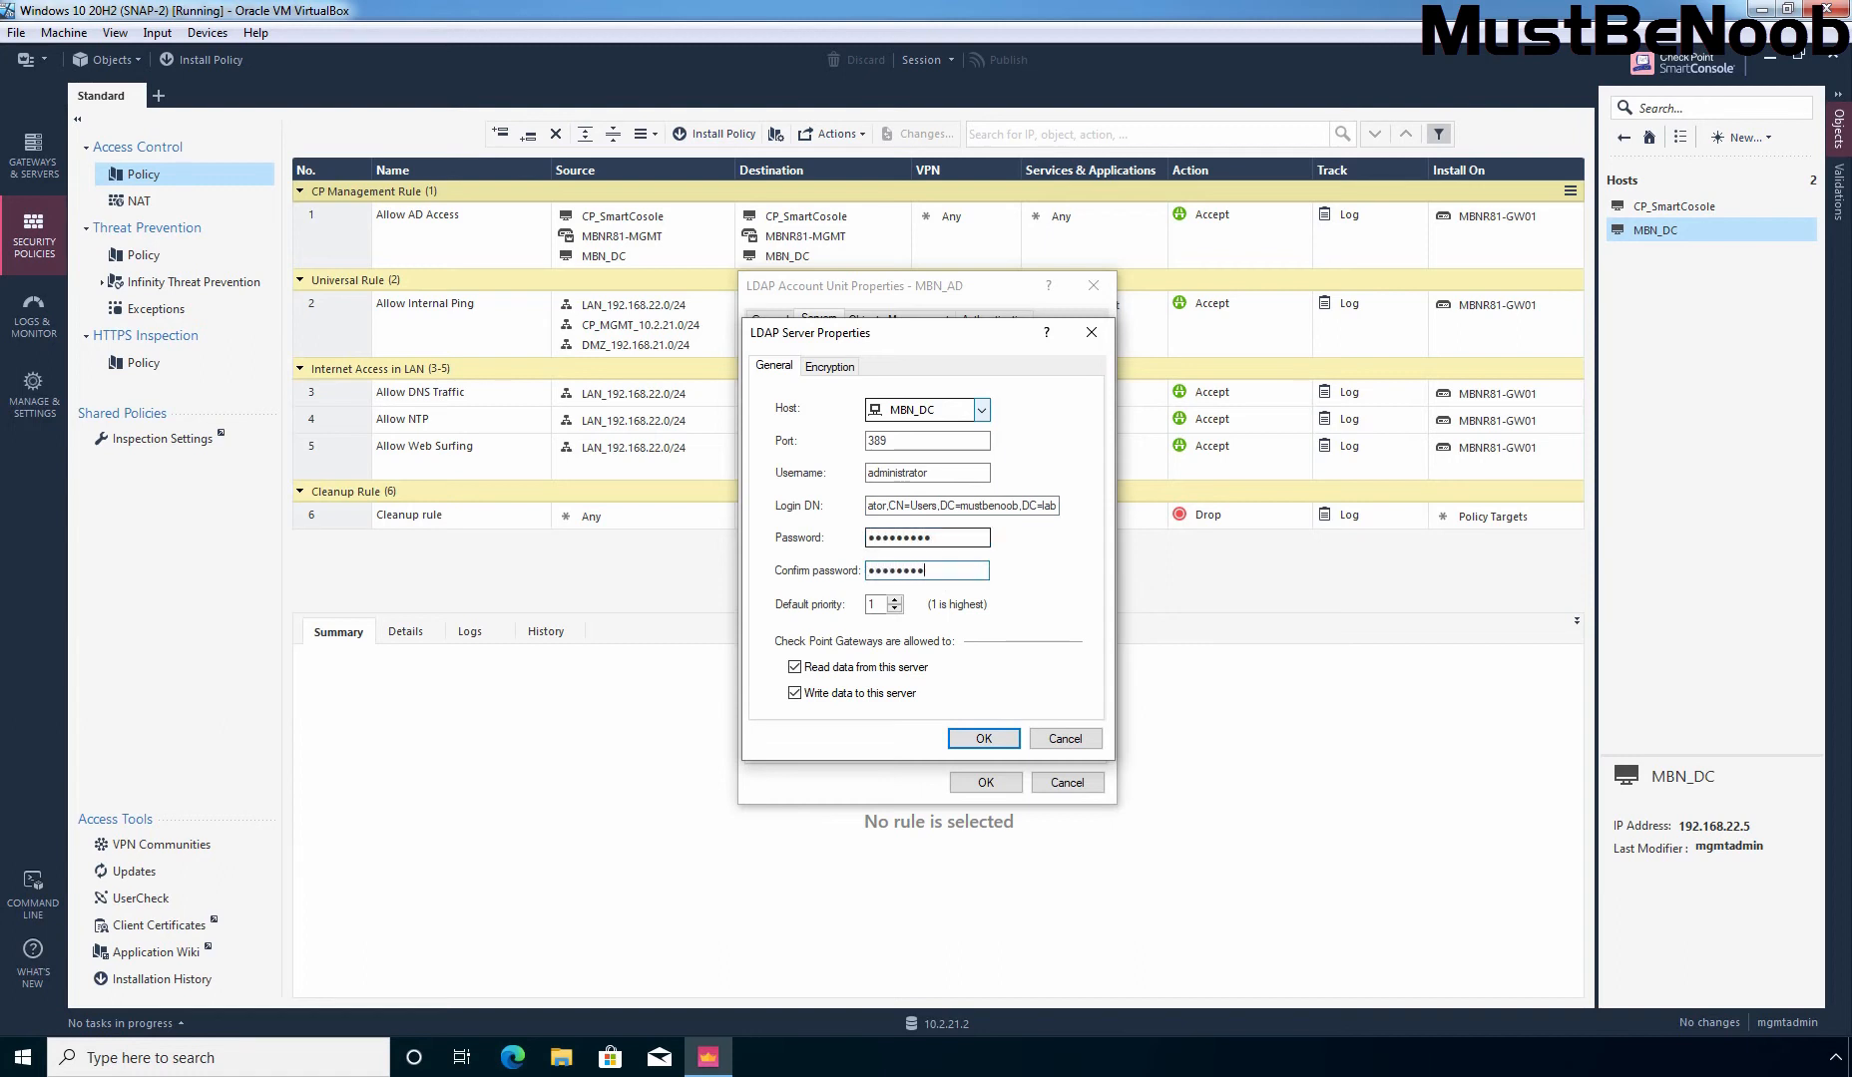
pyautogui.write('•')
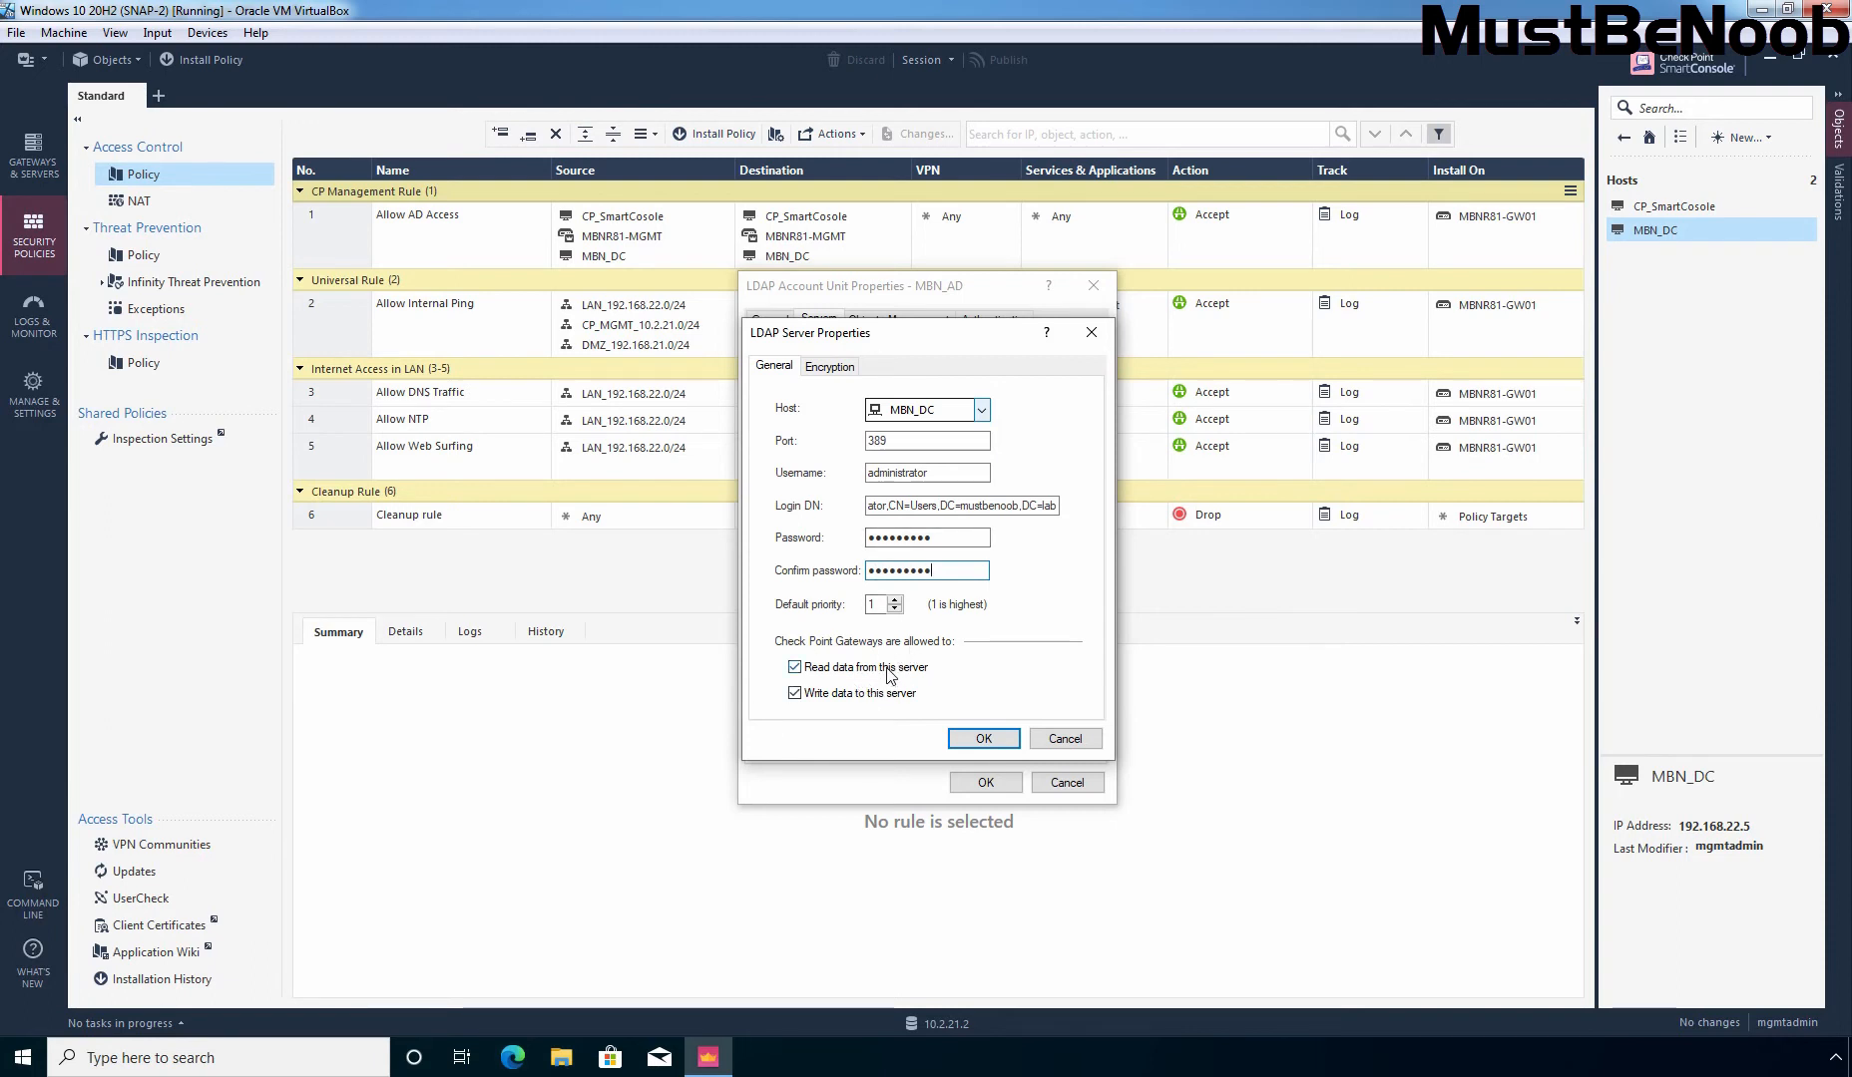
pyautogui.click(981, 740)
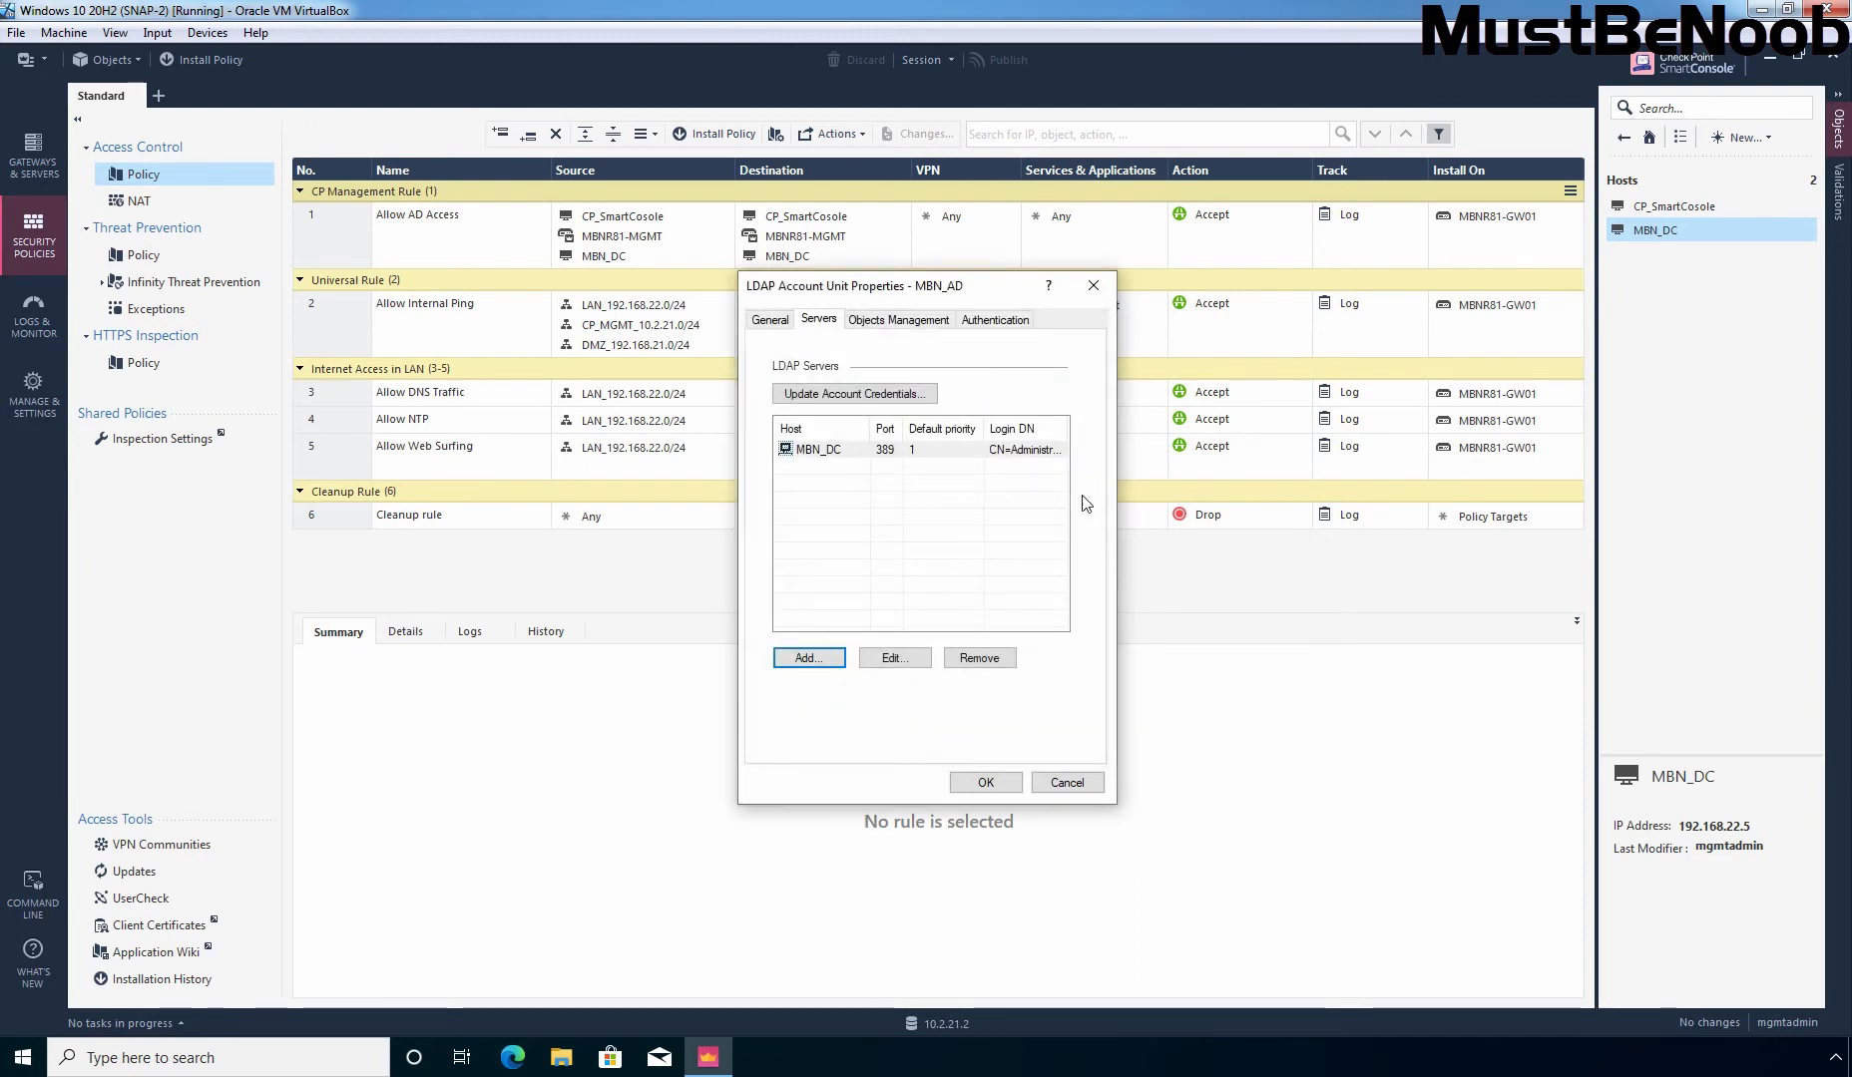
# Fetch the directory branches for object management from MBN_DC and save the MBN_AD account unit.
pyautogui.click(899, 320)
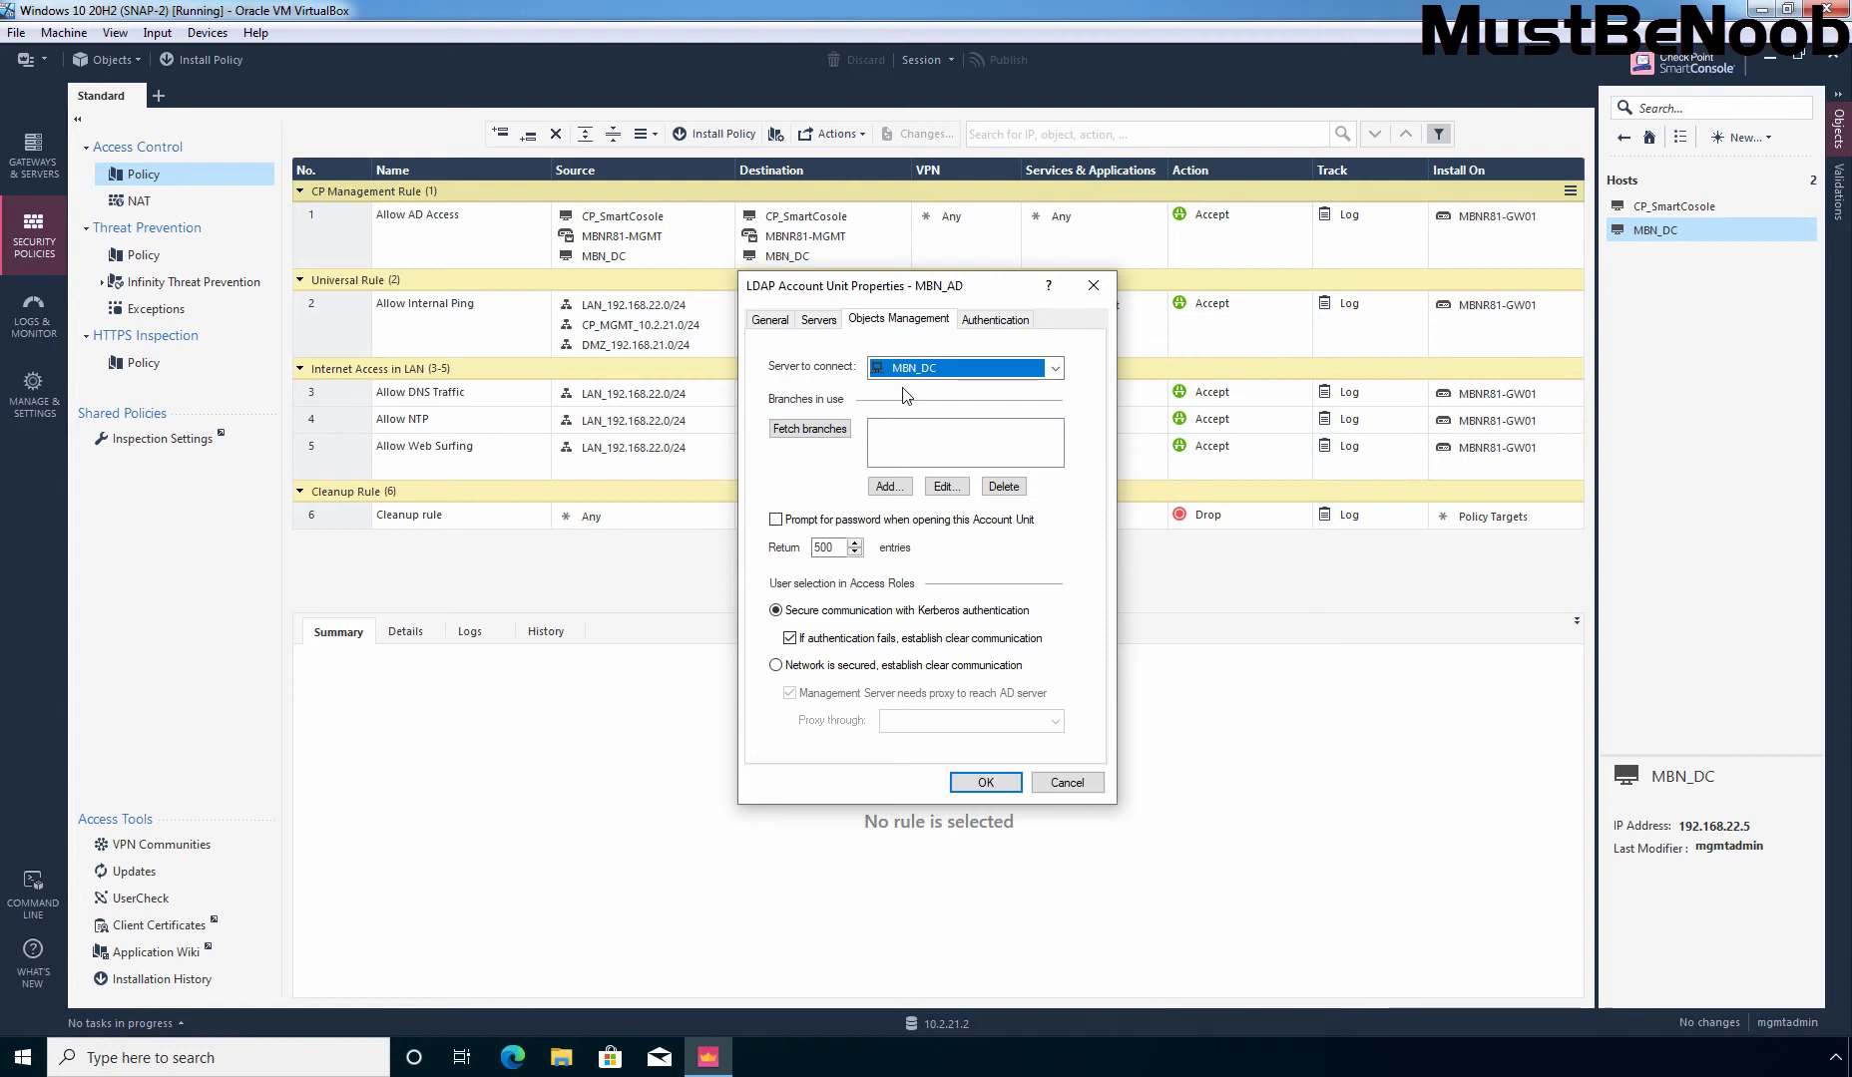
pyautogui.click(806, 436)
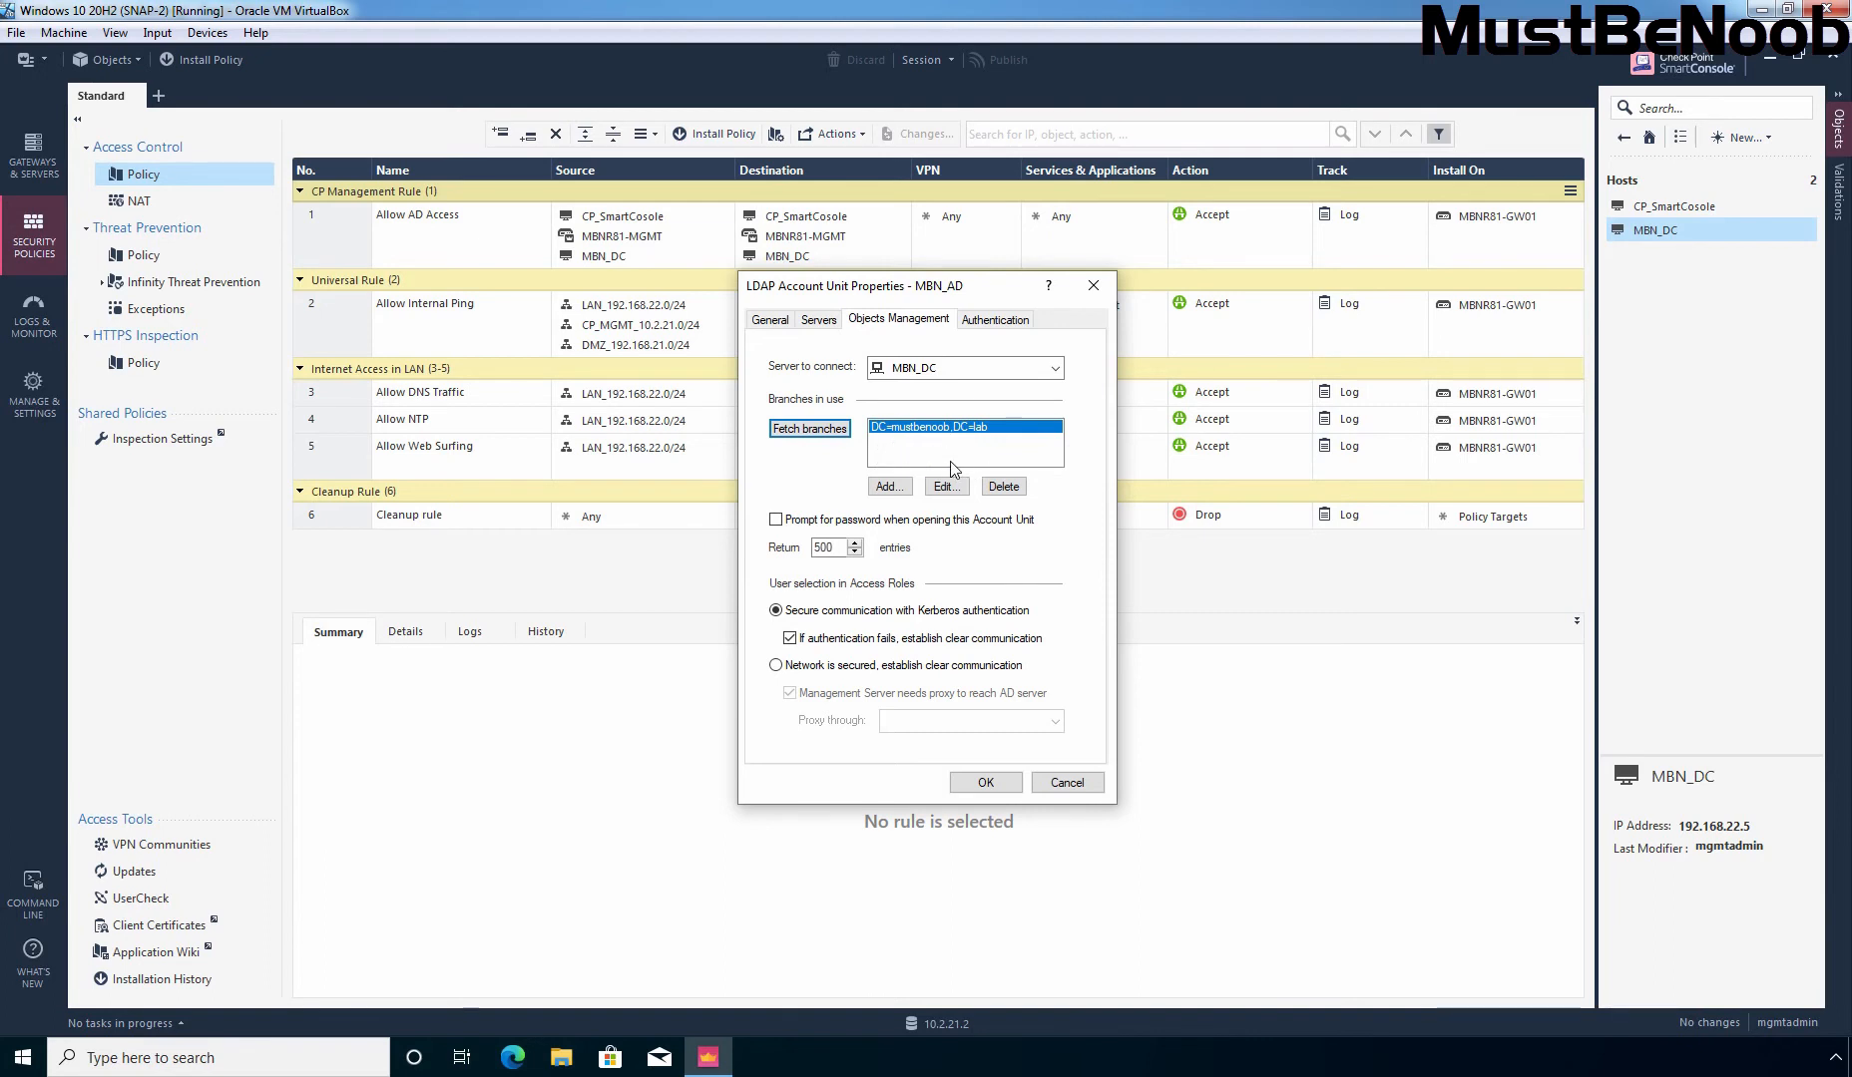
pyautogui.click(989, 783)
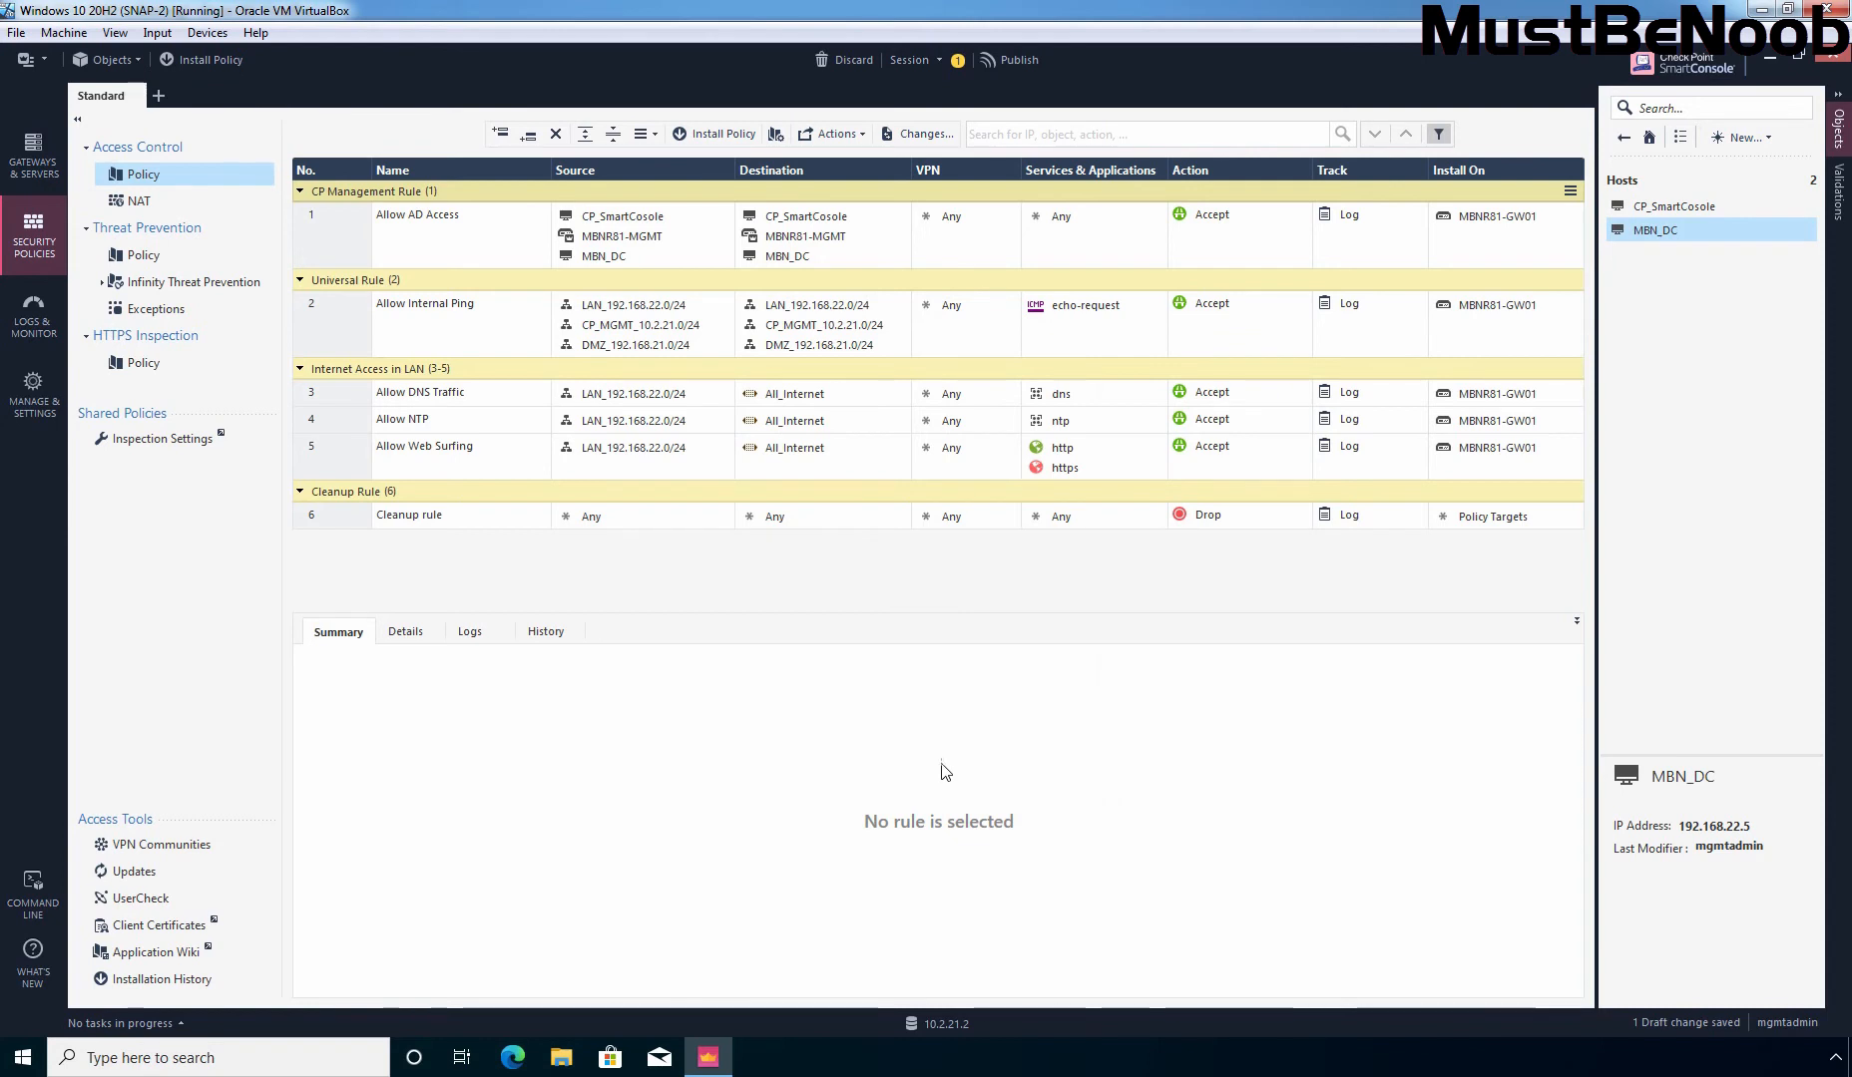
# Publish the session with its default name, and install the Standard policy on MBNR81-GW01, checking the installation details.
pyautogui.click(1016, 60)
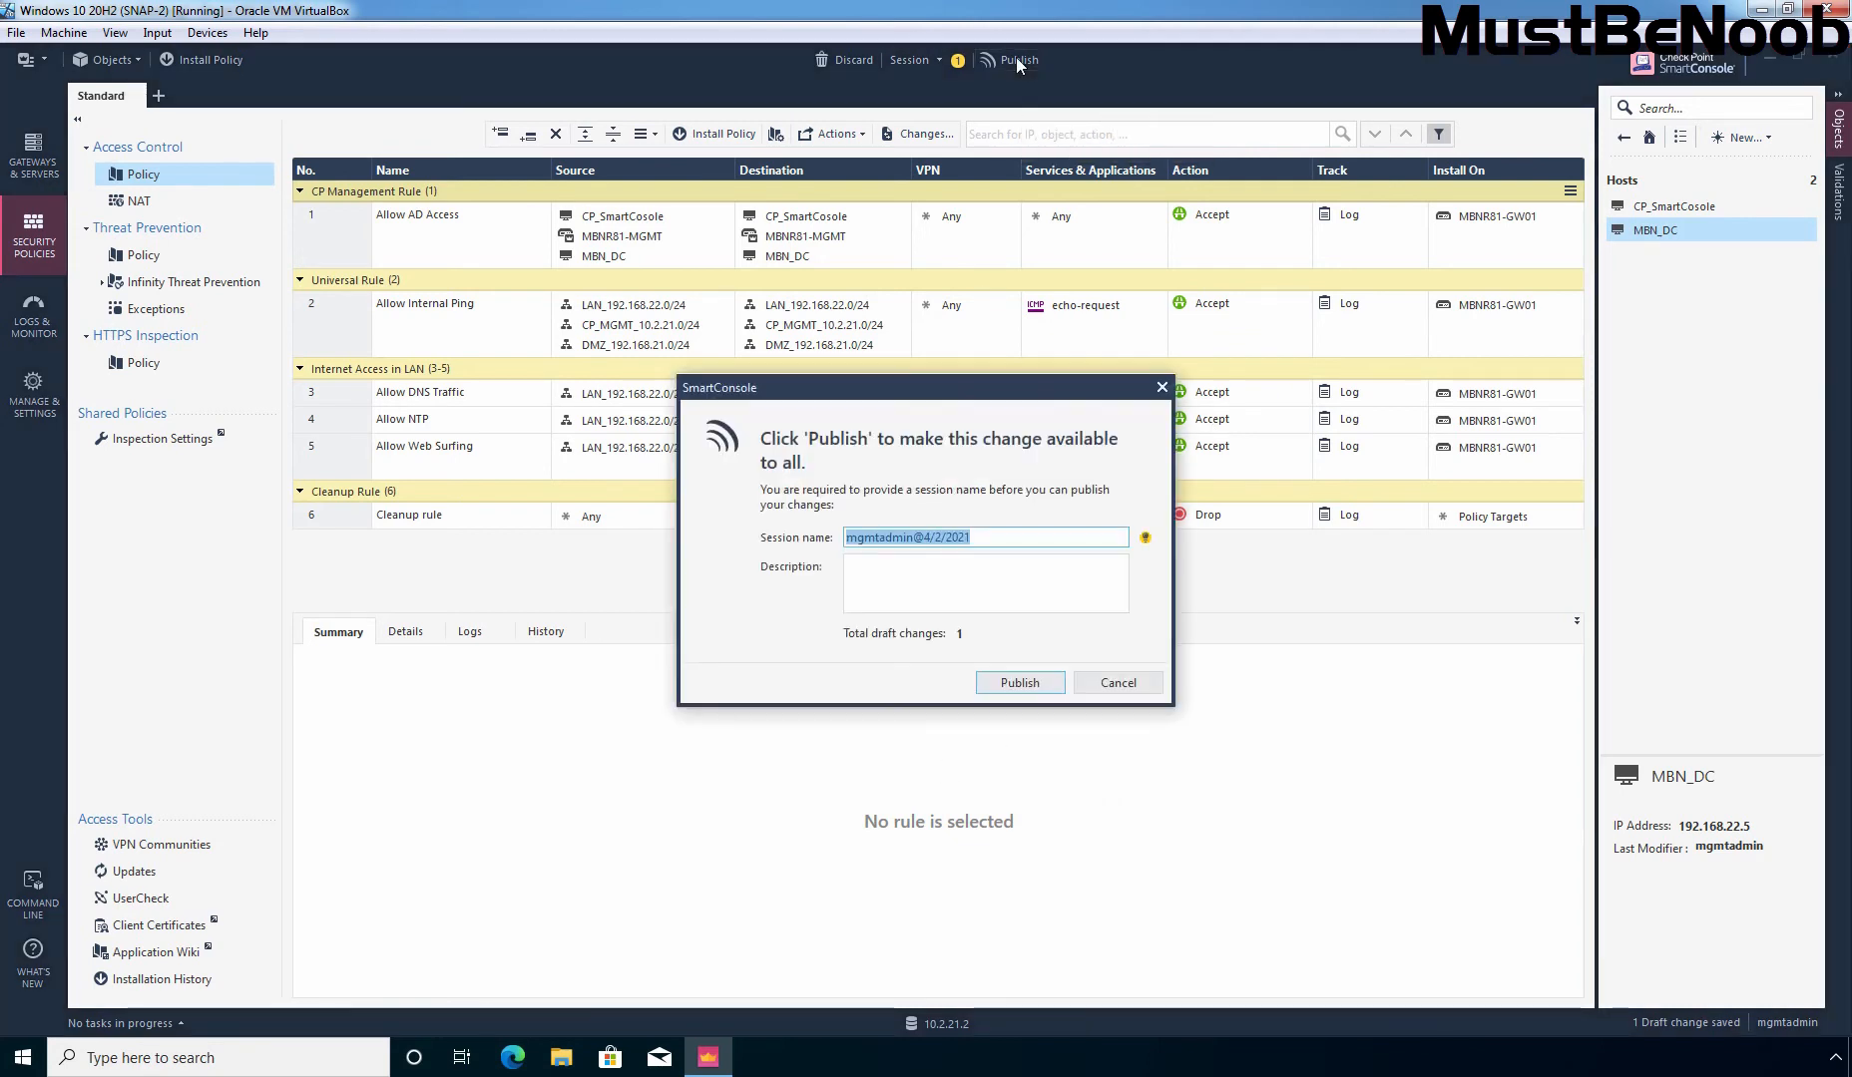
pyautogui.click(1020, 685)
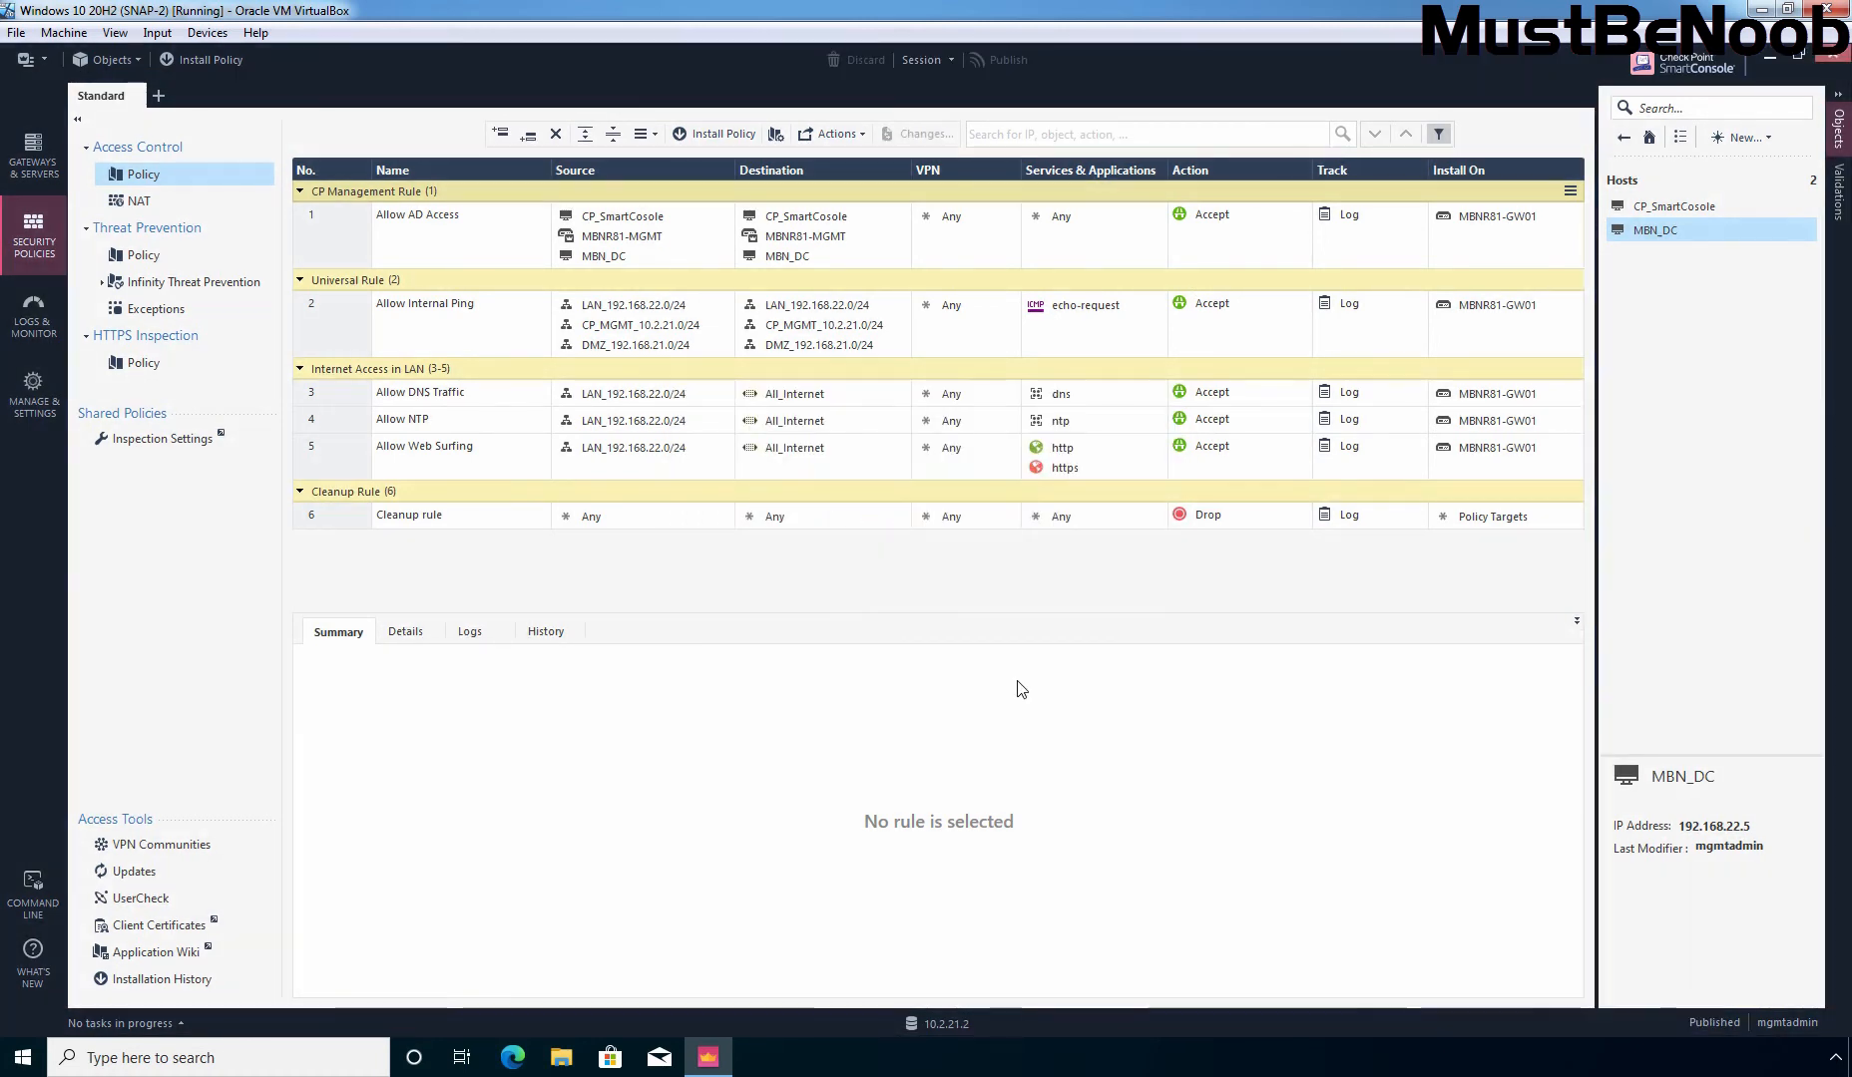
pyautogui.click(200, 57)
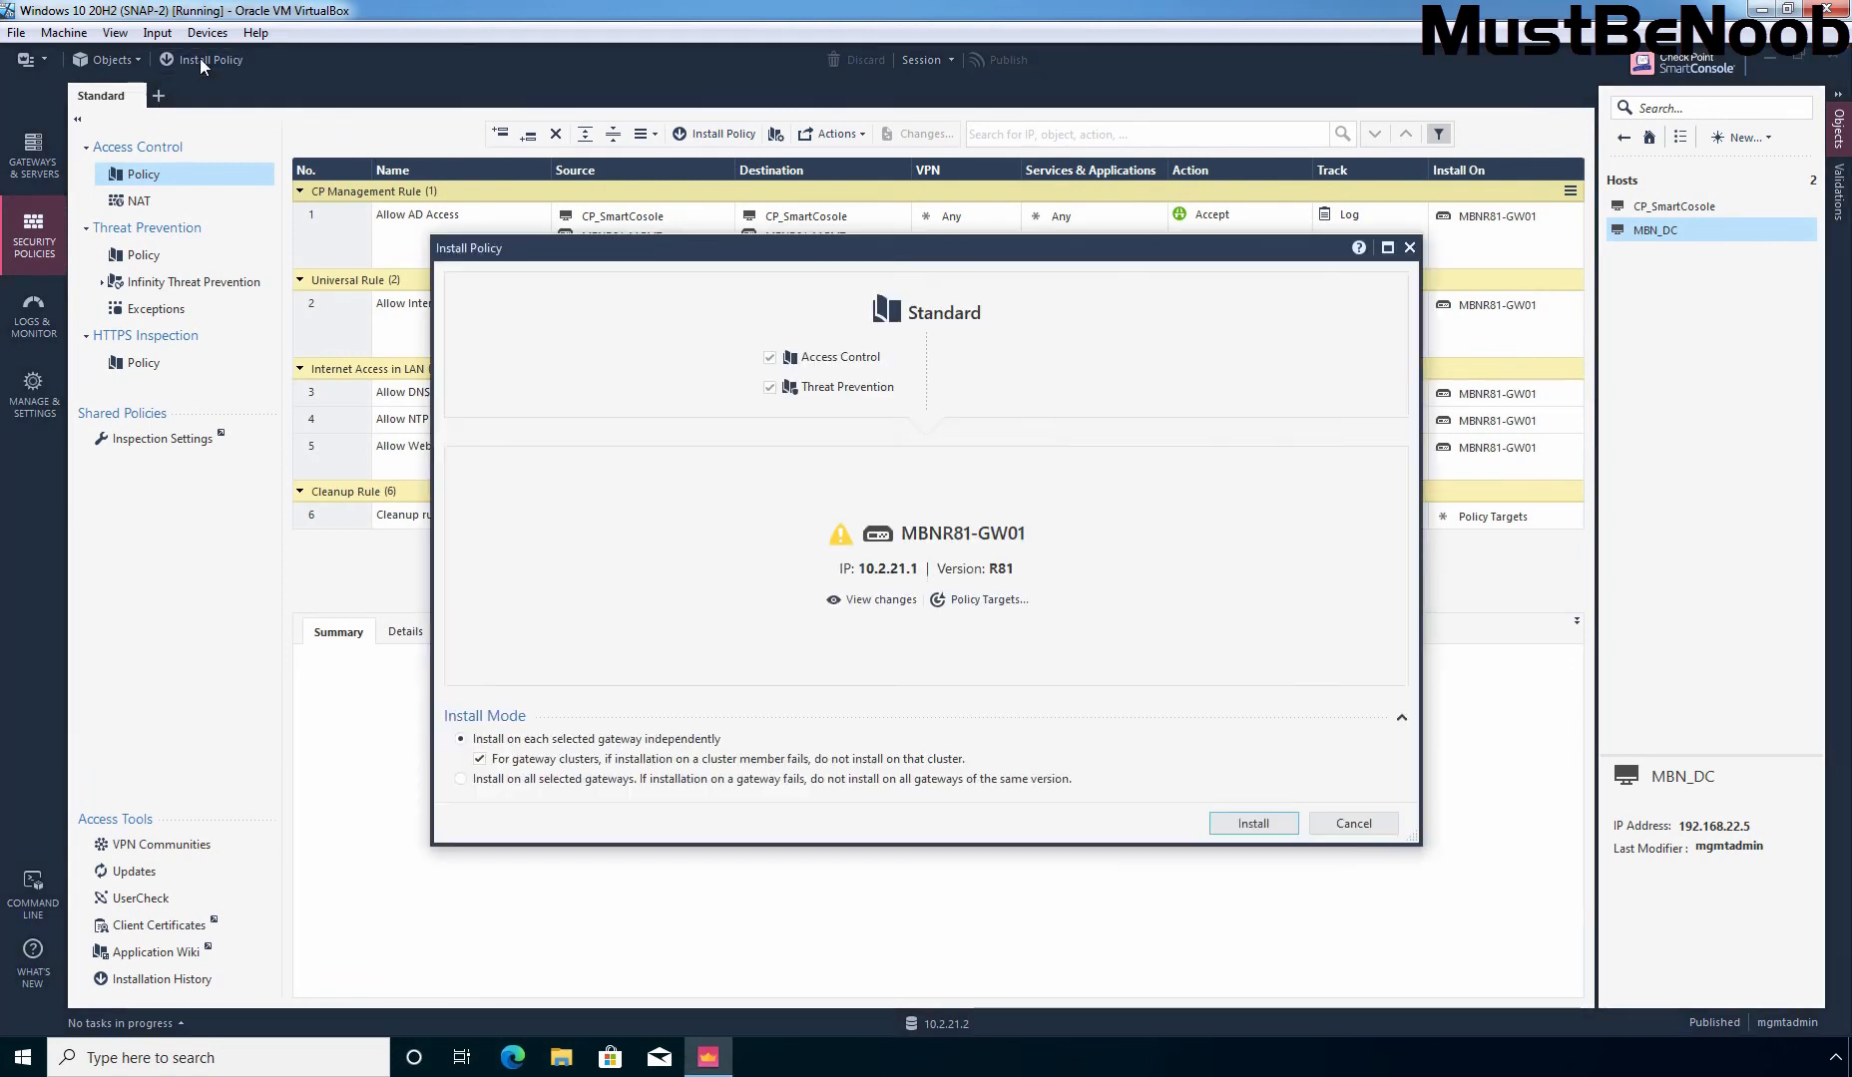
pyautogui.click(1255, 824)
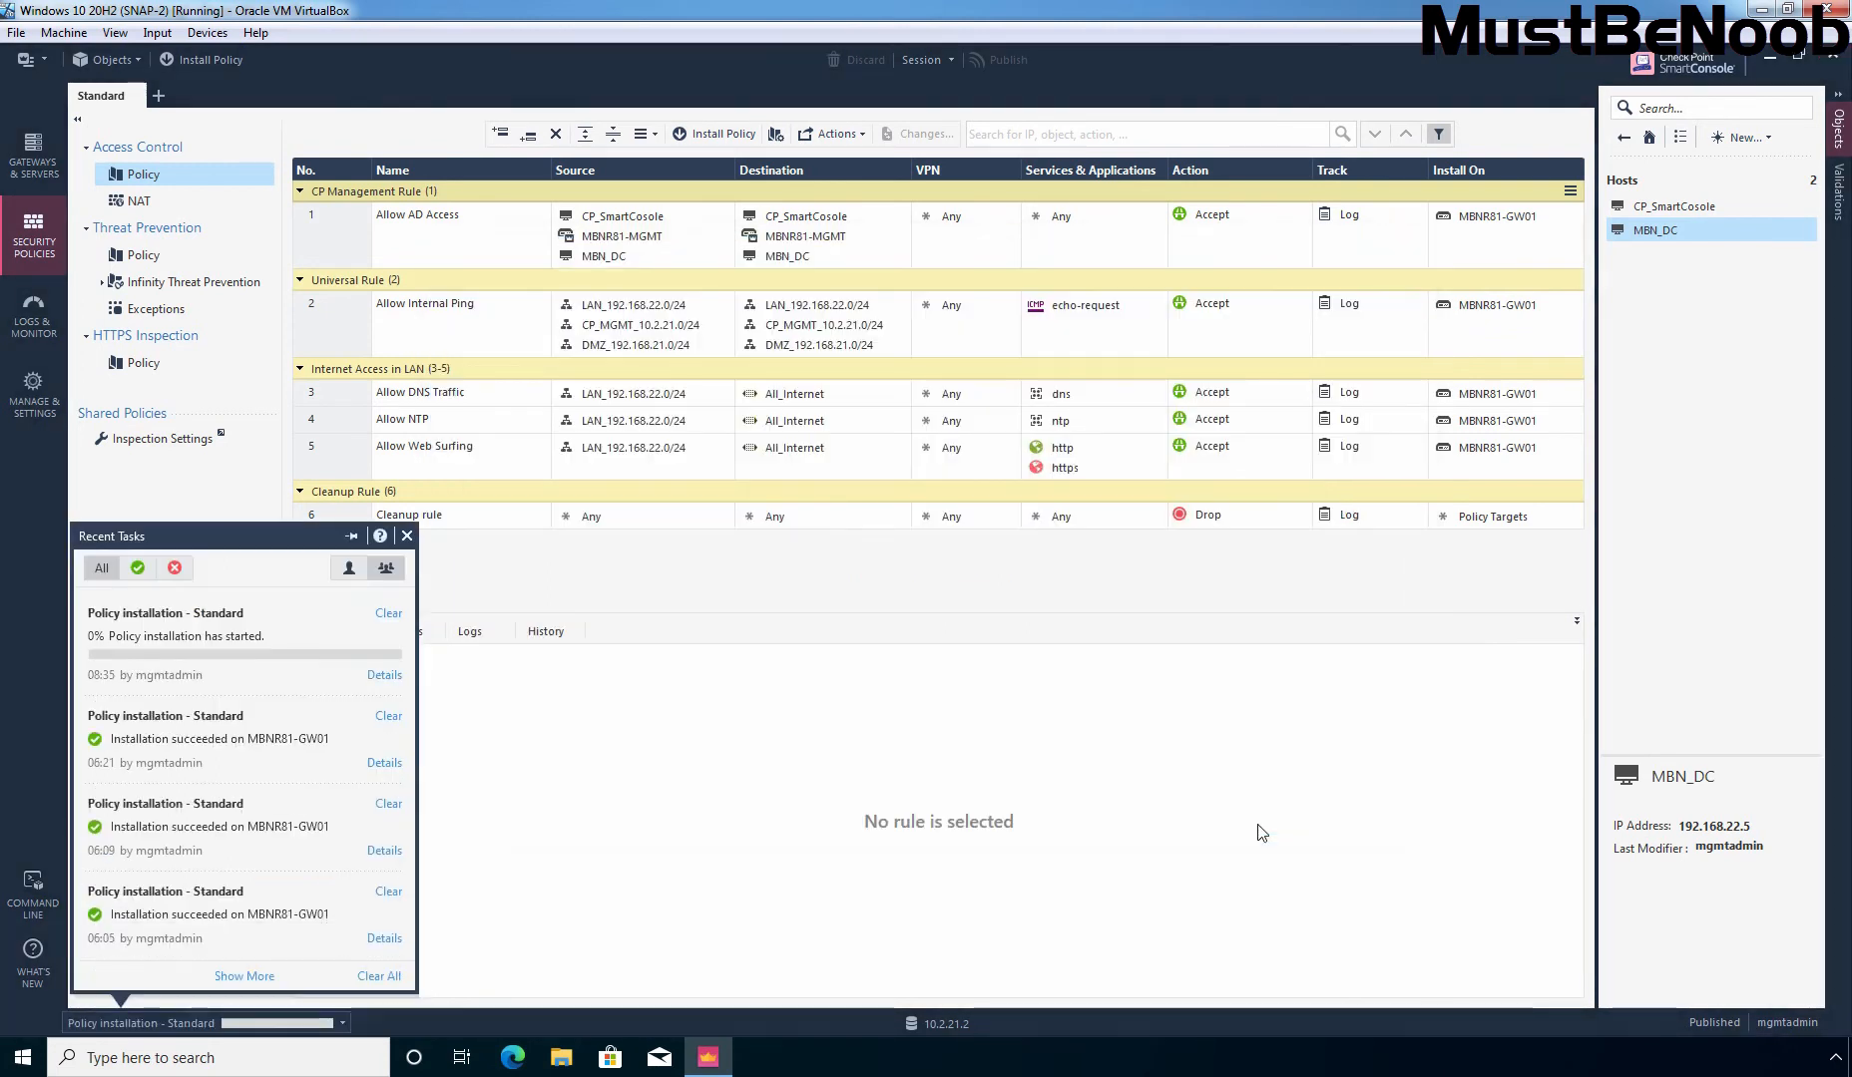
pyautogui.click(384, 676)
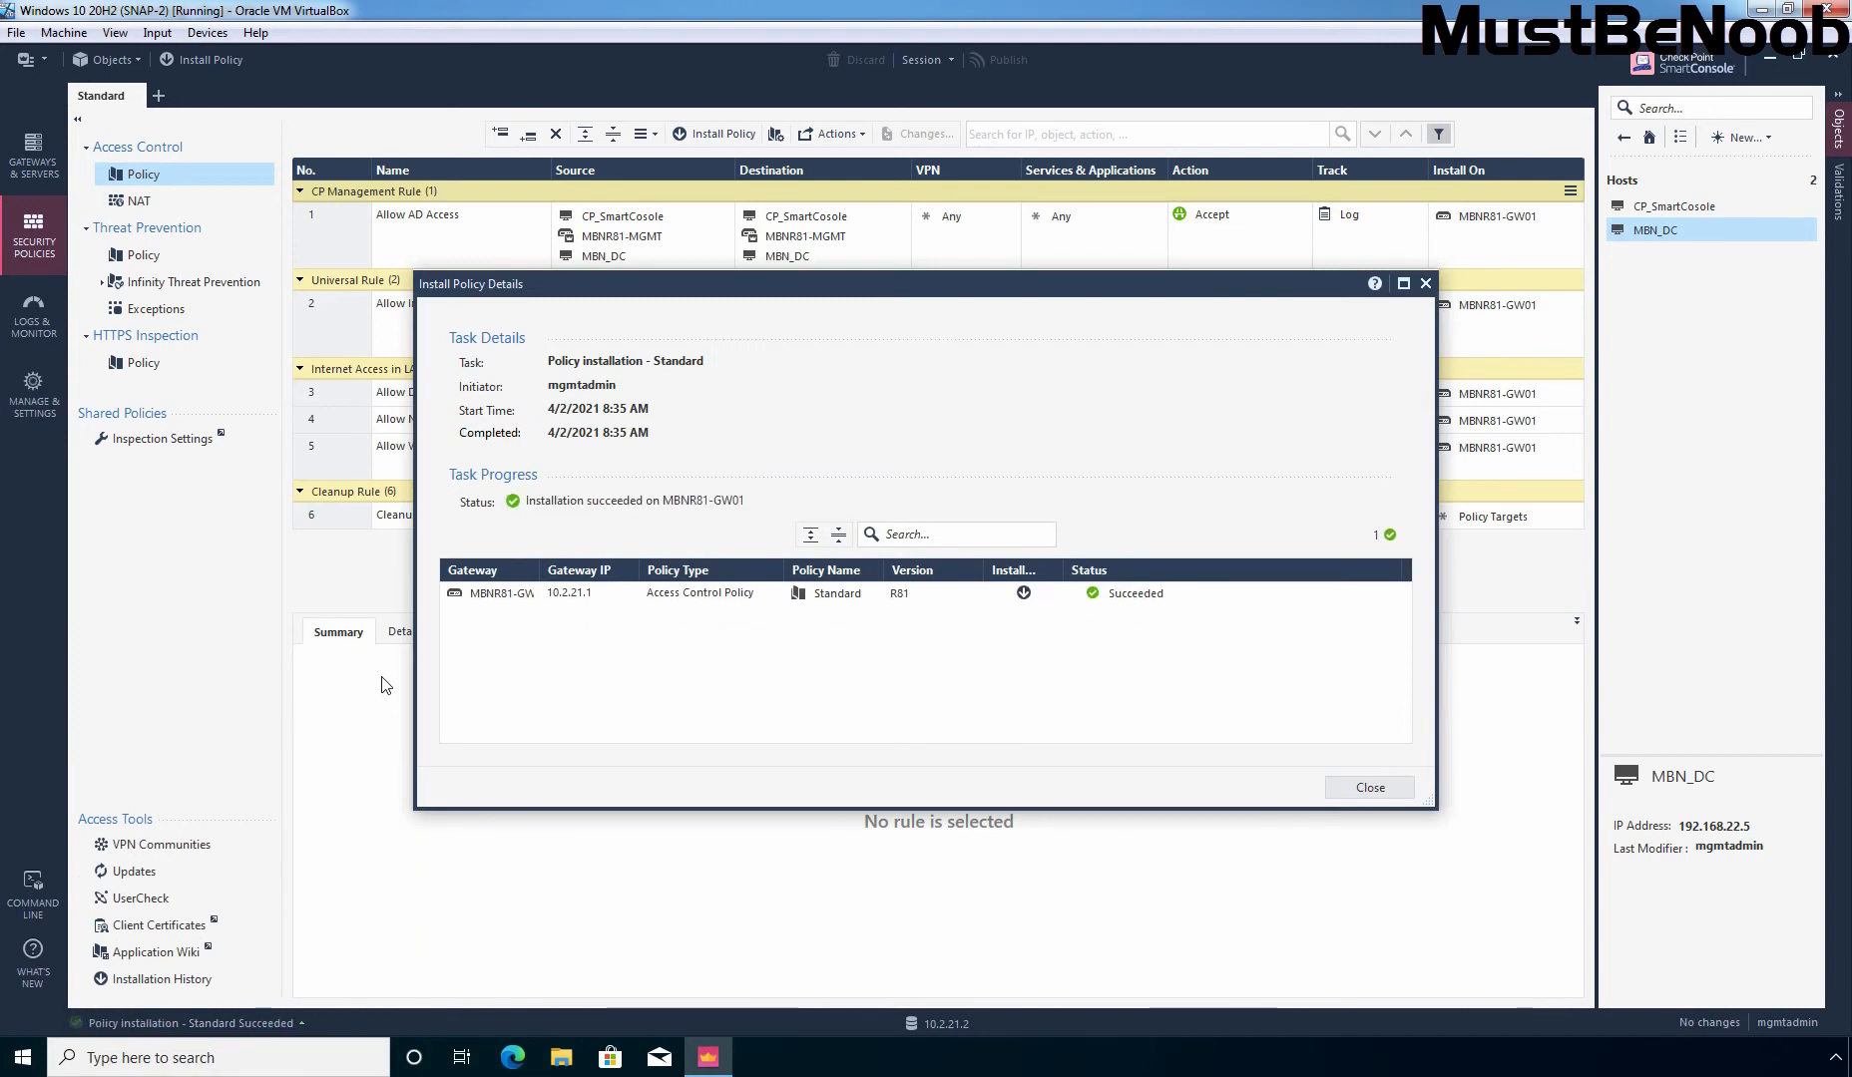
pyautogui.click(1370, 788)
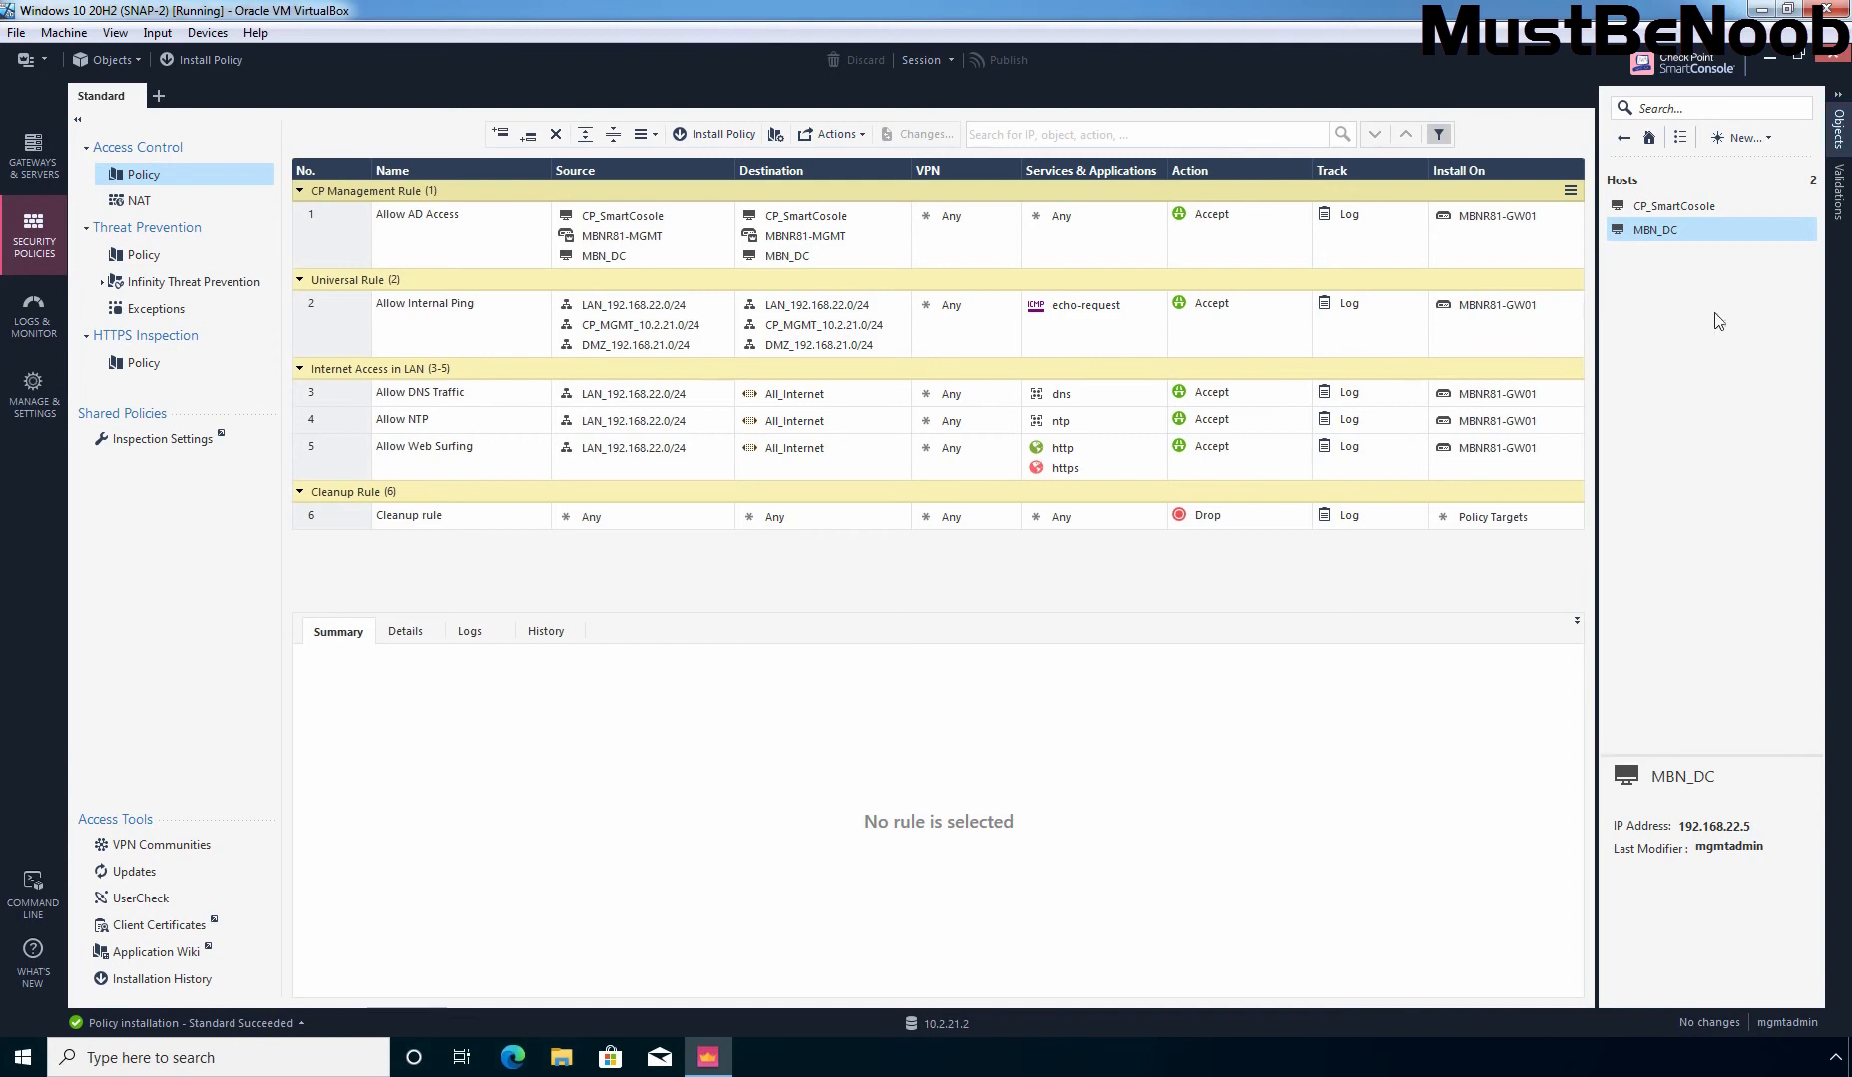
# Create a new Access Role object named MBN_TeamIT.
pyautogui.click(1744, 139)
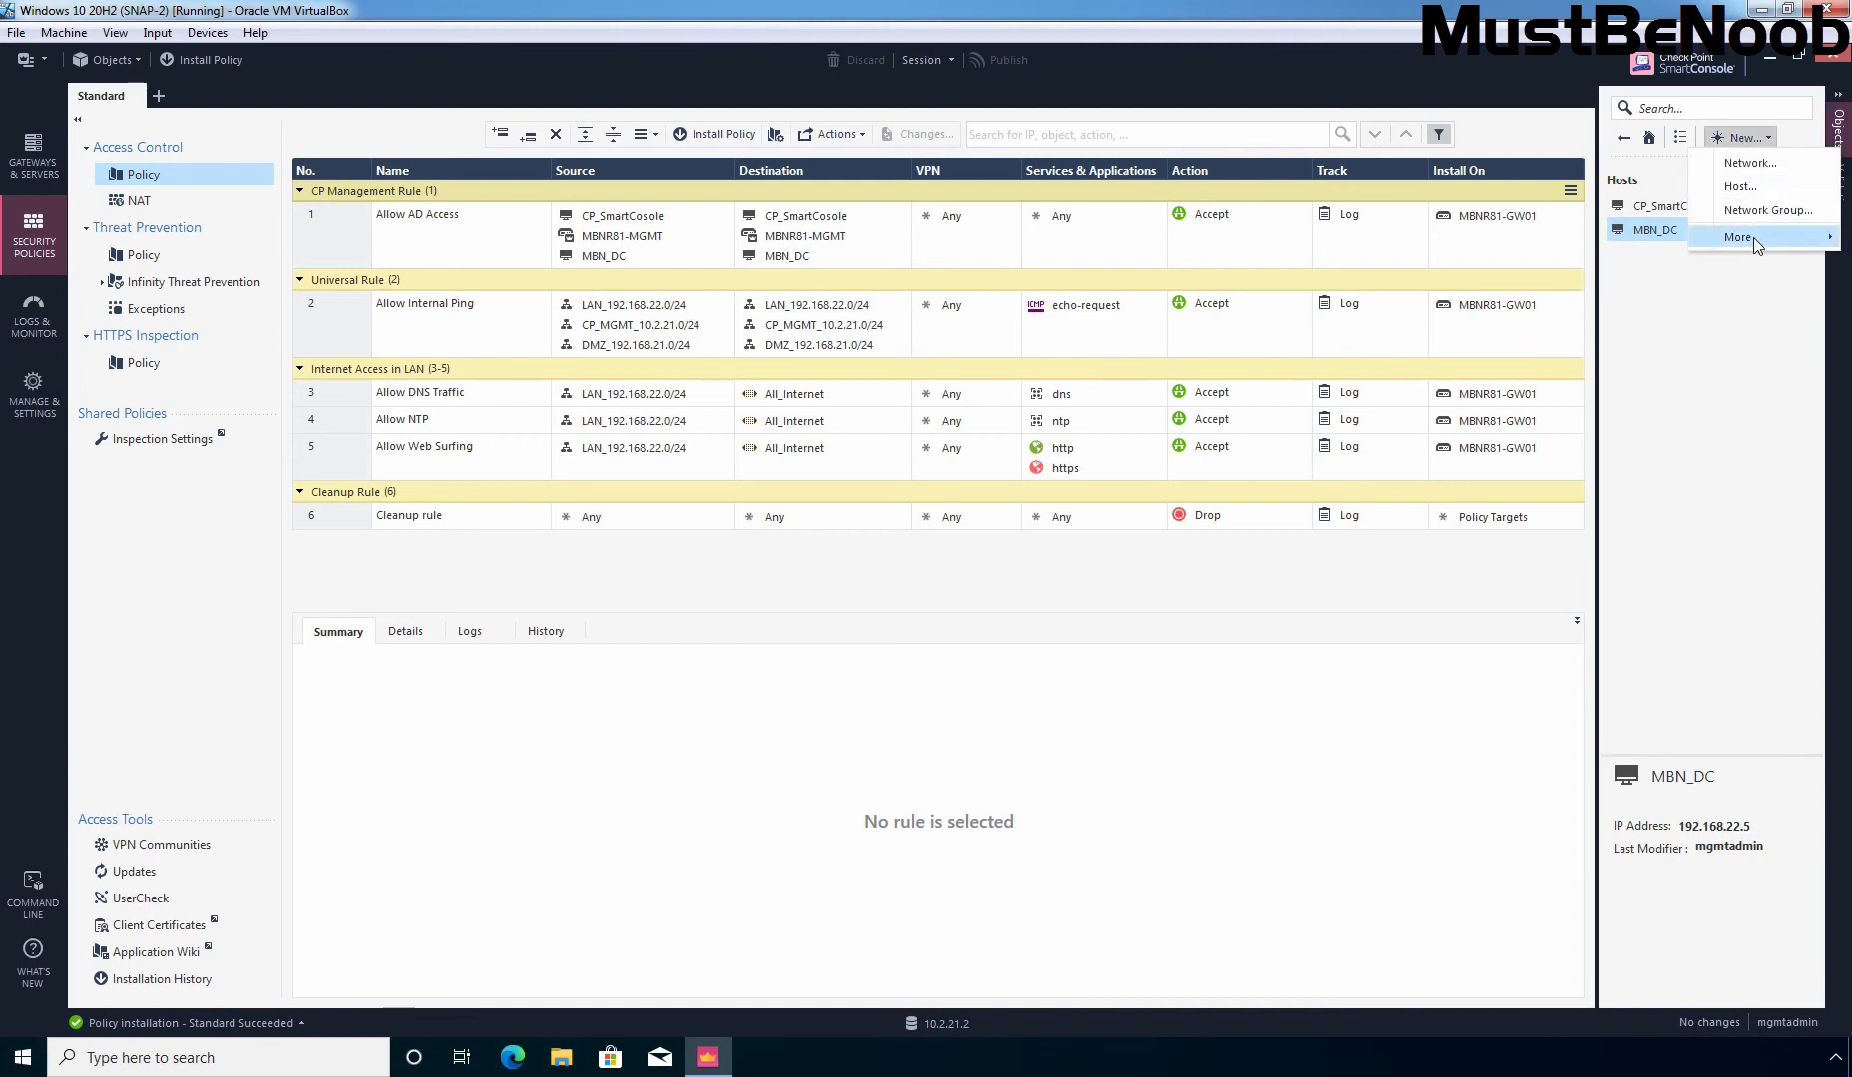
pyautogui.moveTo(1753, 237)
pyautogui.moveTo(1606, 399)
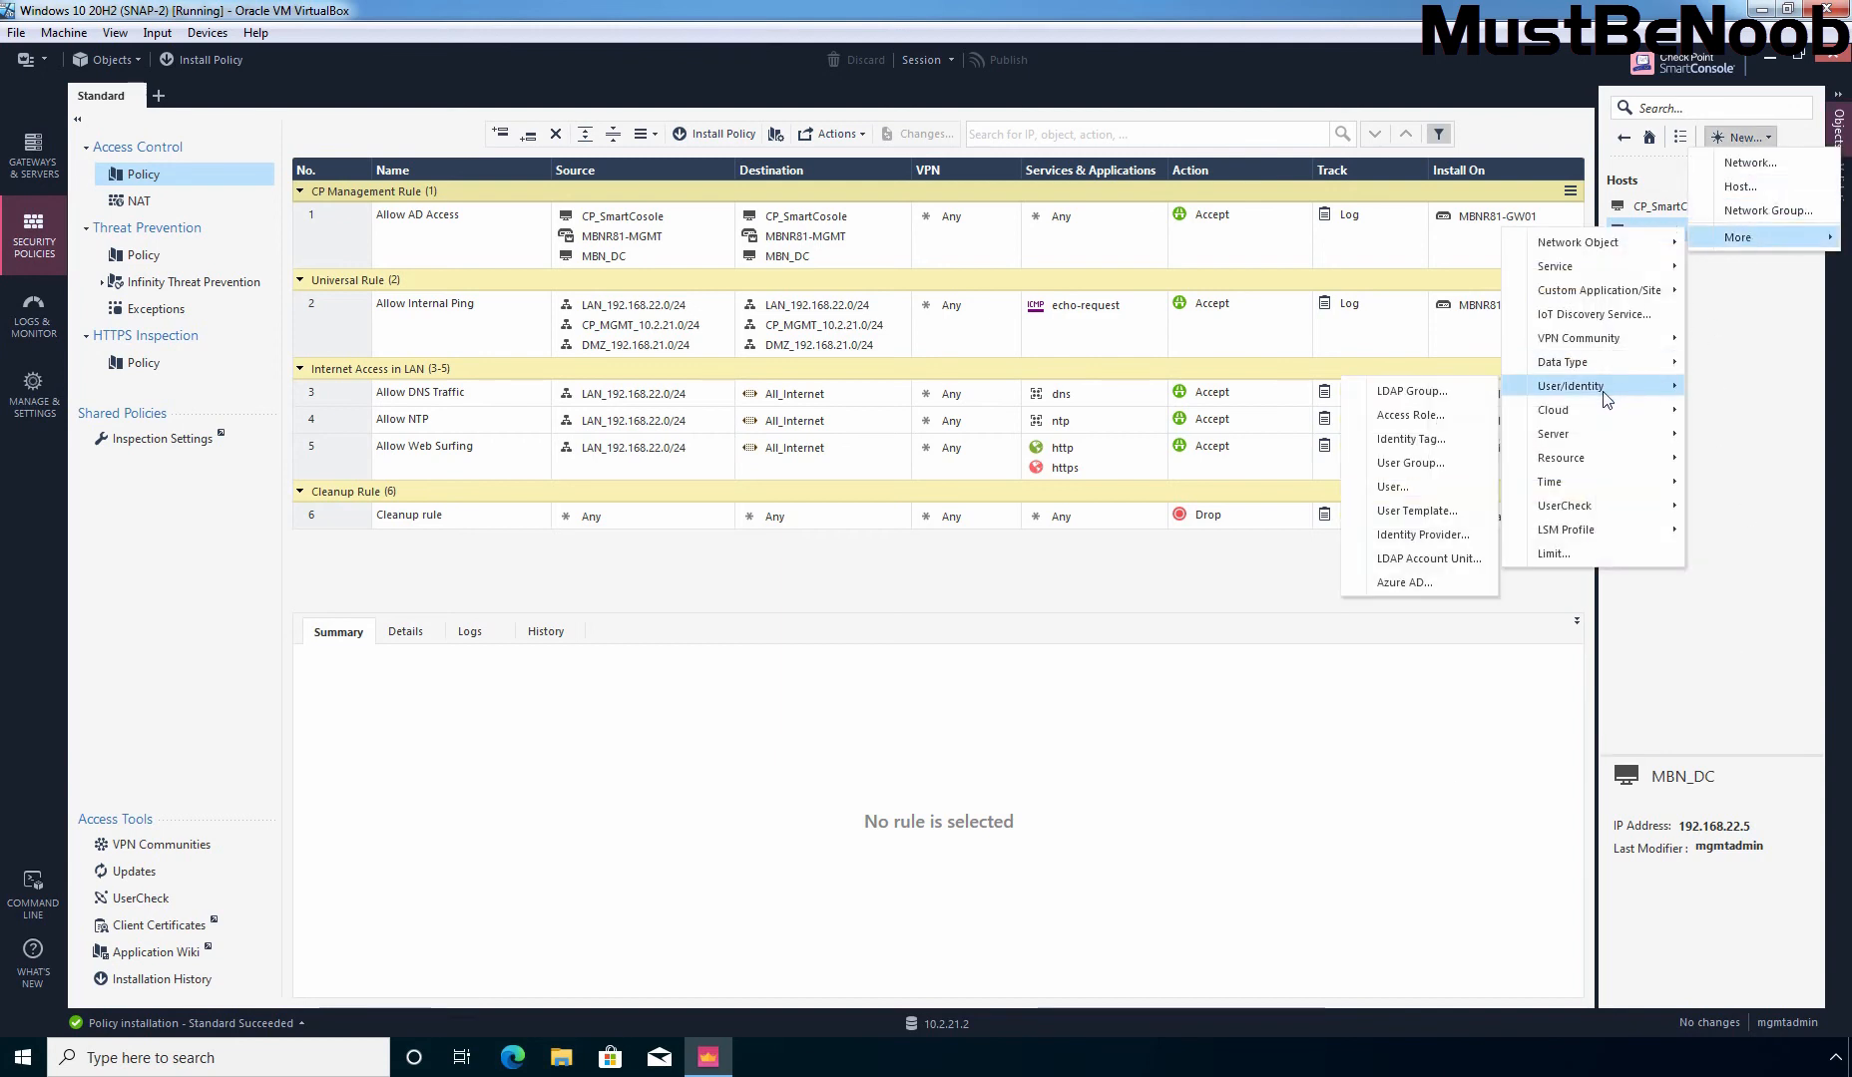
pyautogui.click(1410, 415)
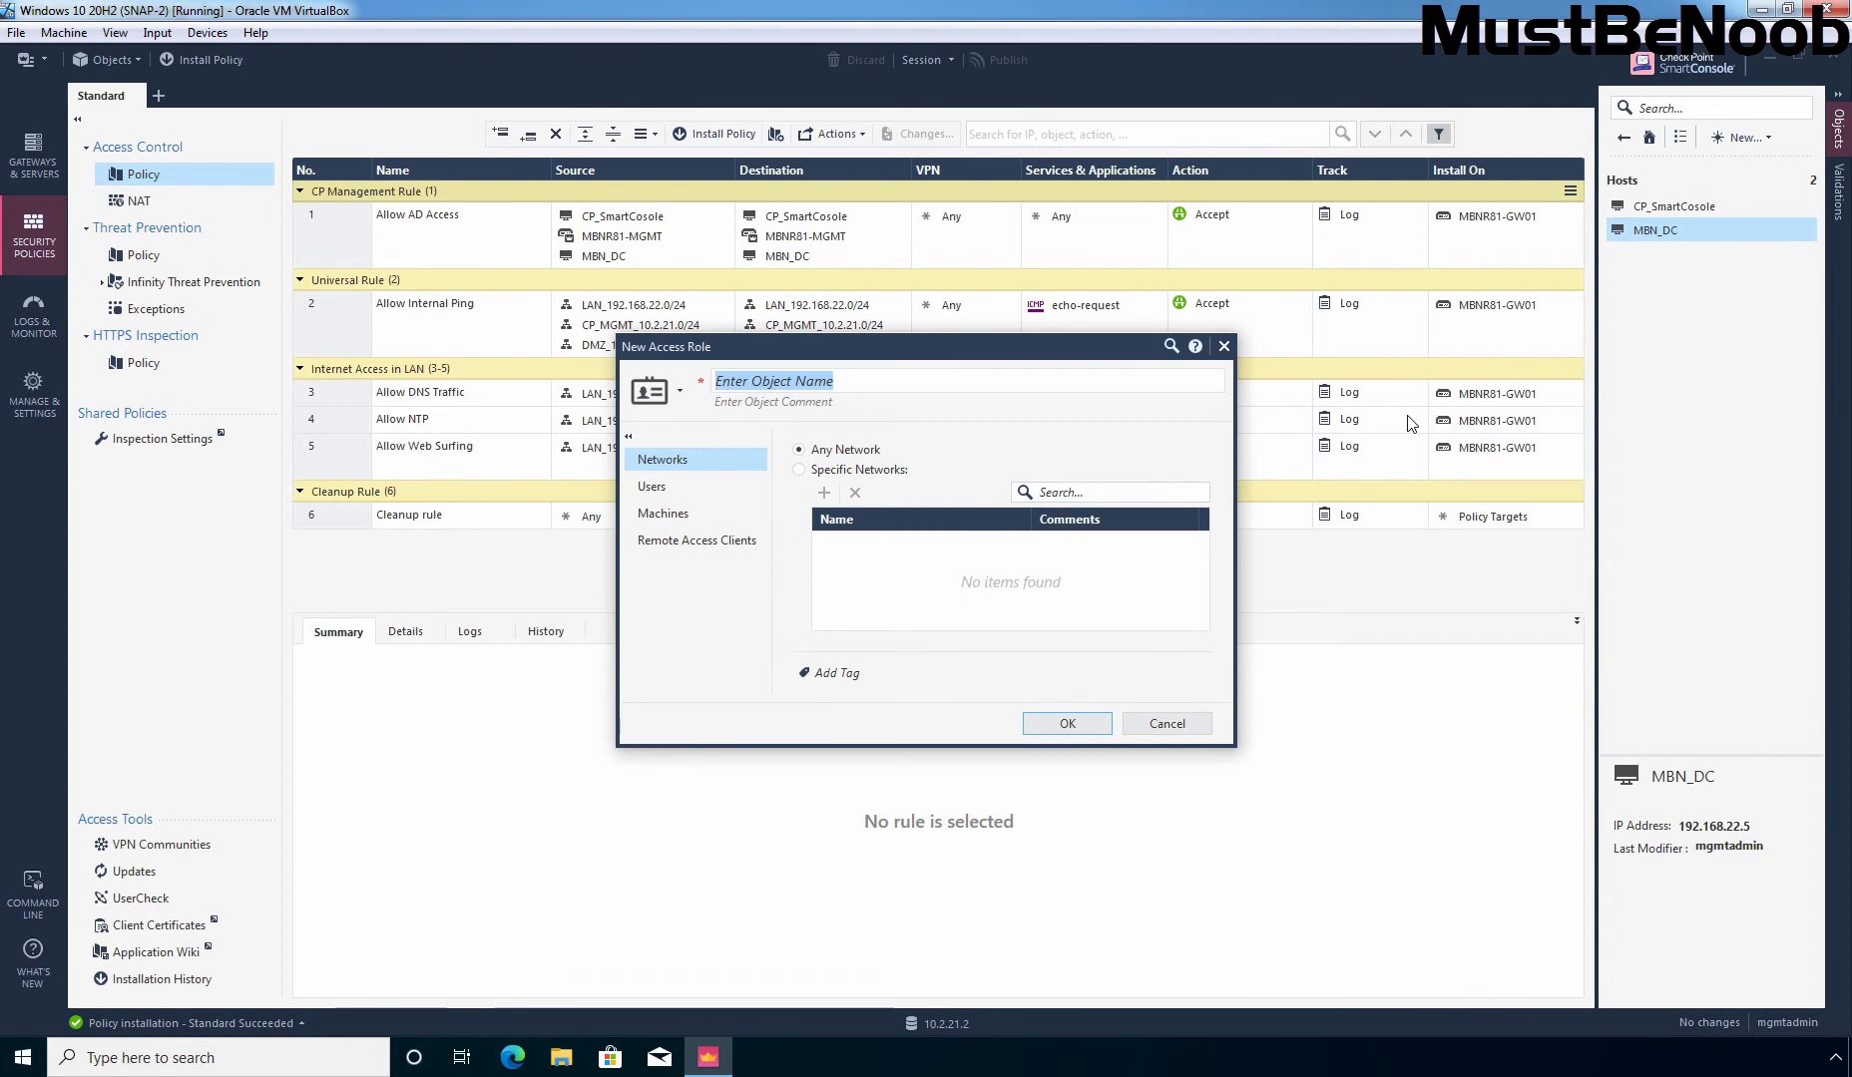
pyautogui.write('MBN_TeamIT')
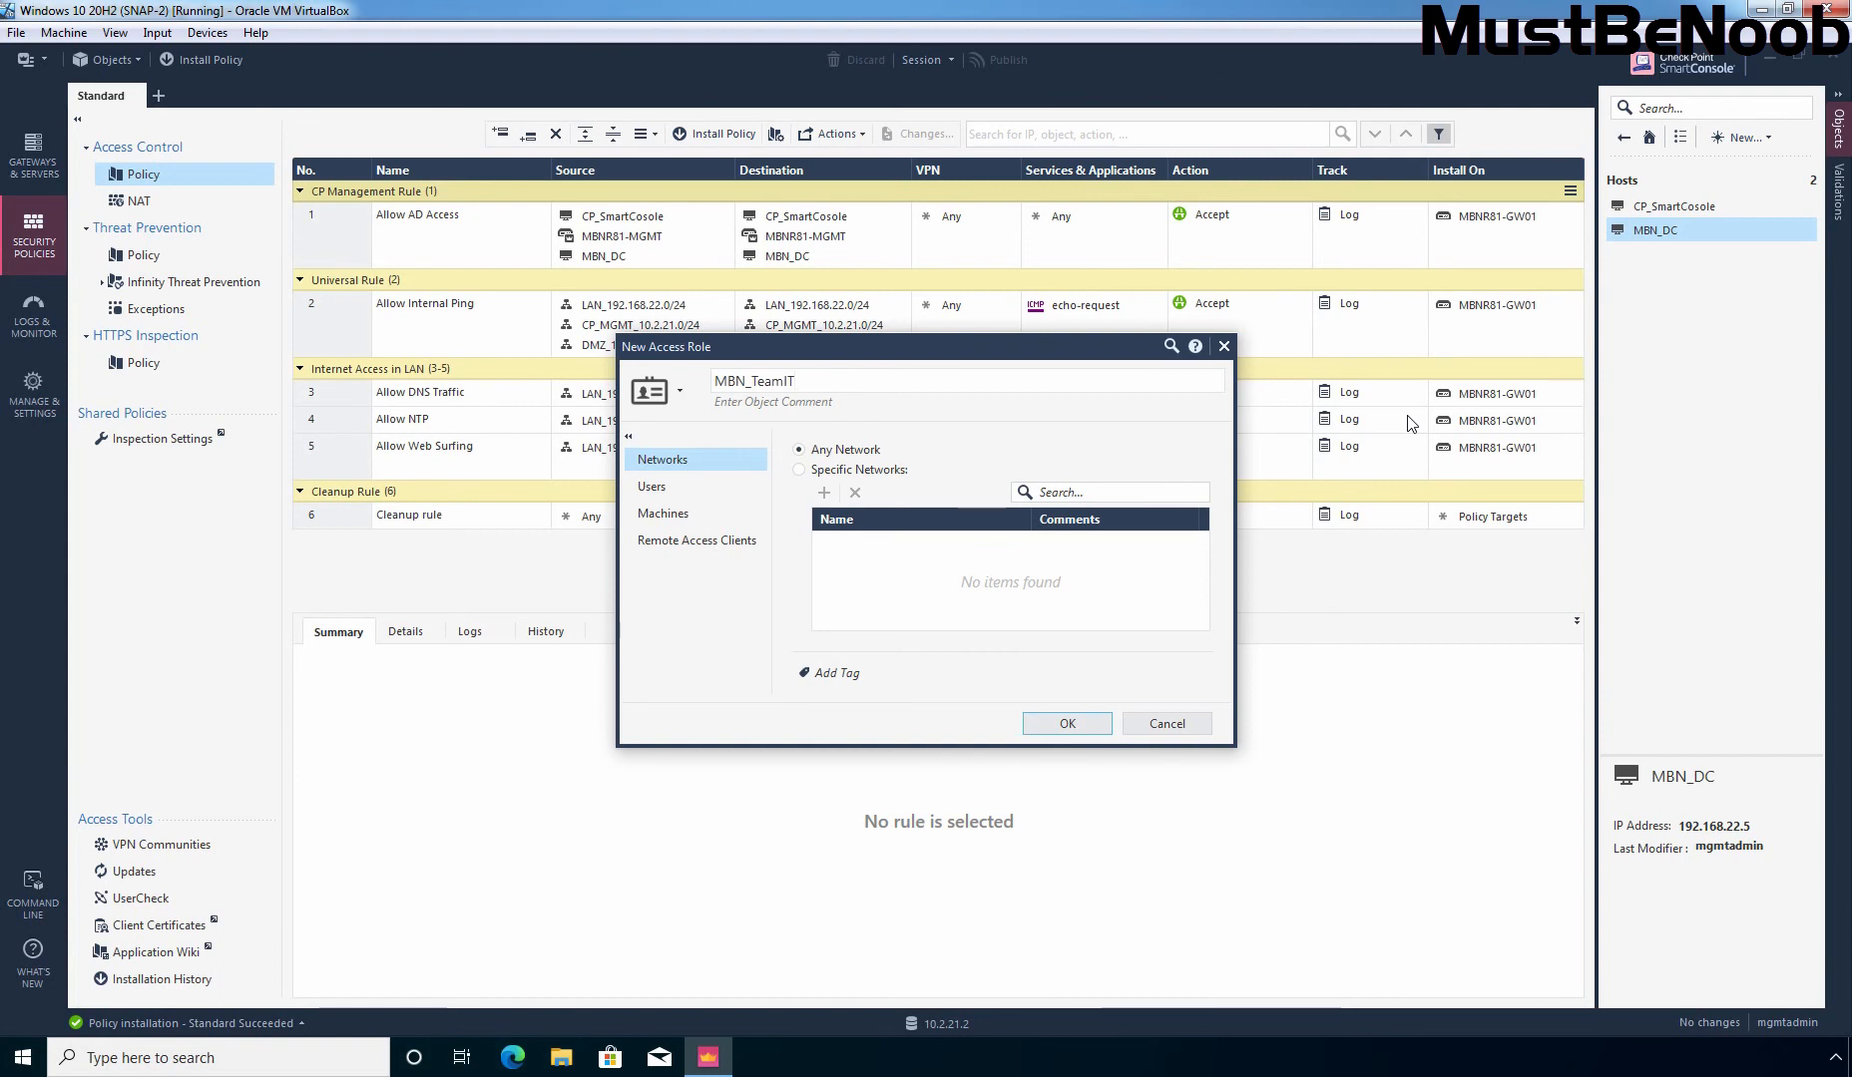
# Restrict the MBN_TeamIT role's users to specific users/groups and open the mustbenoob.lab directory picker.
pyautogui.click(657, 489)
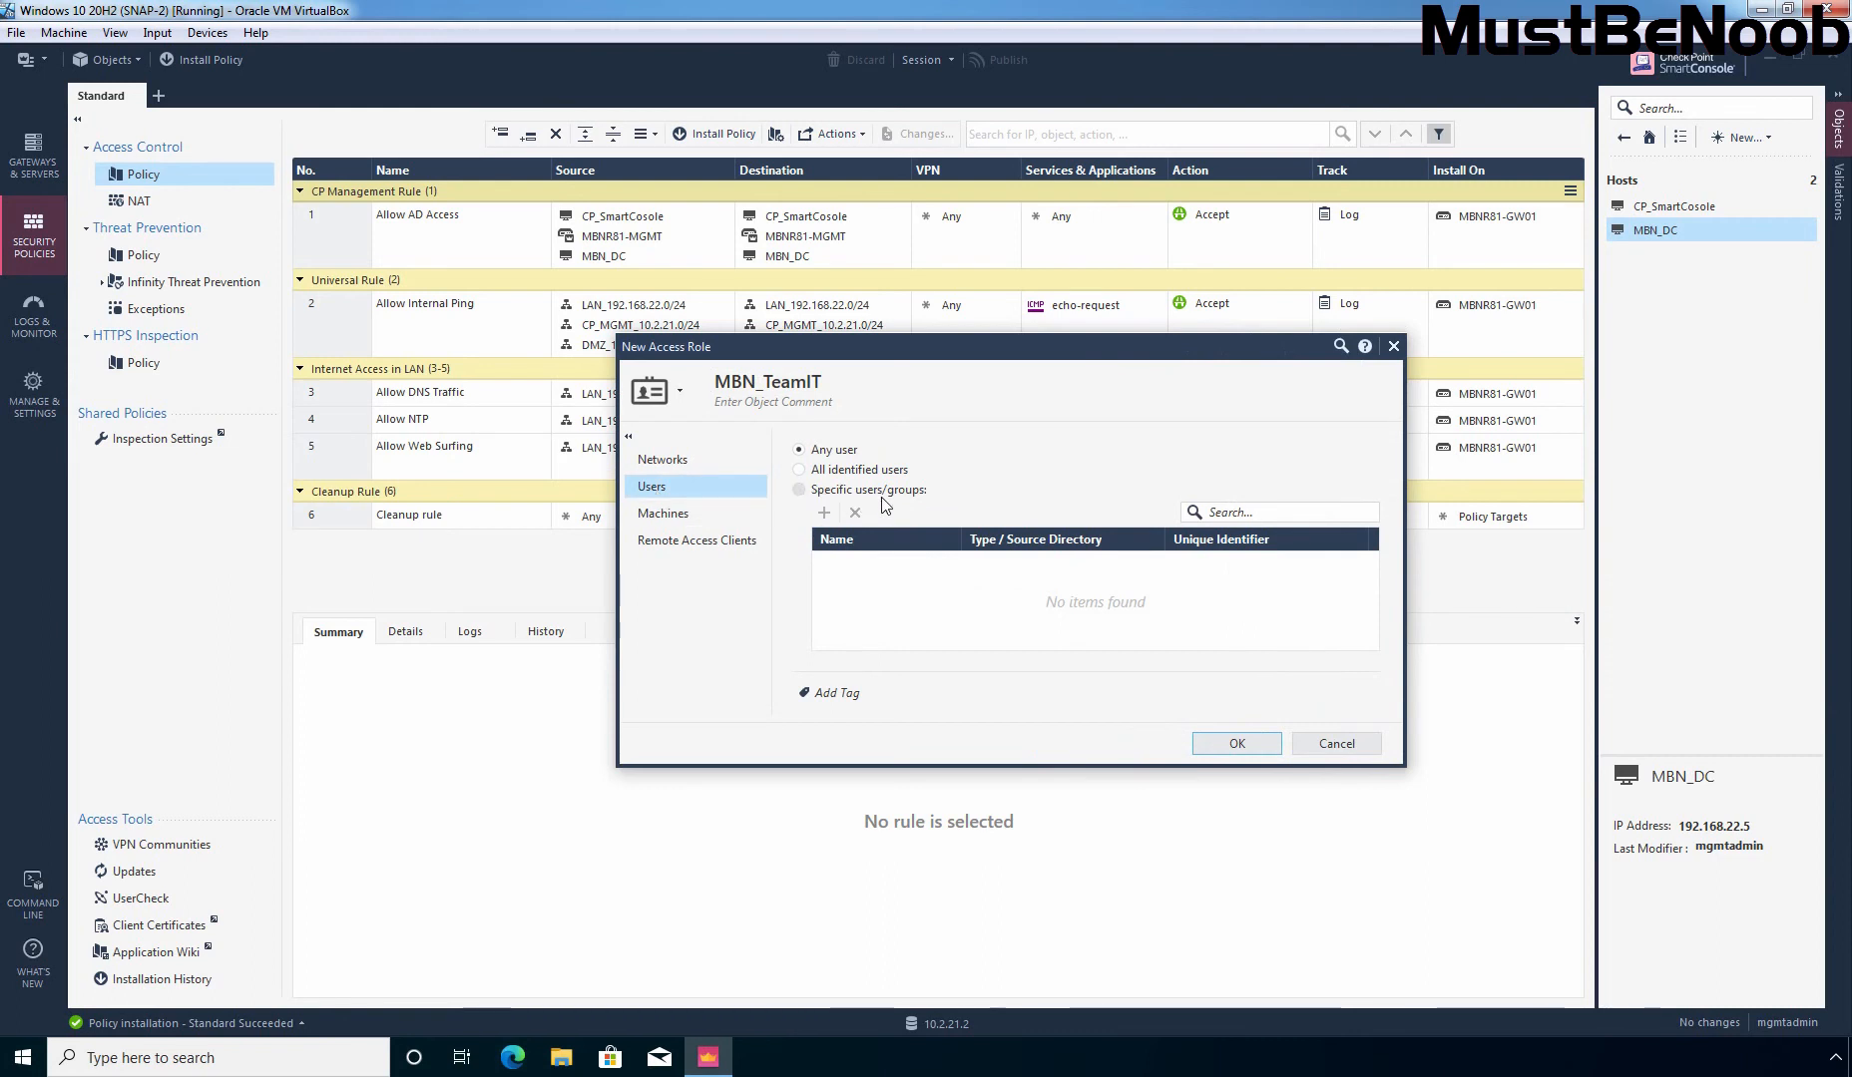
pyautogui.click(800, 490)
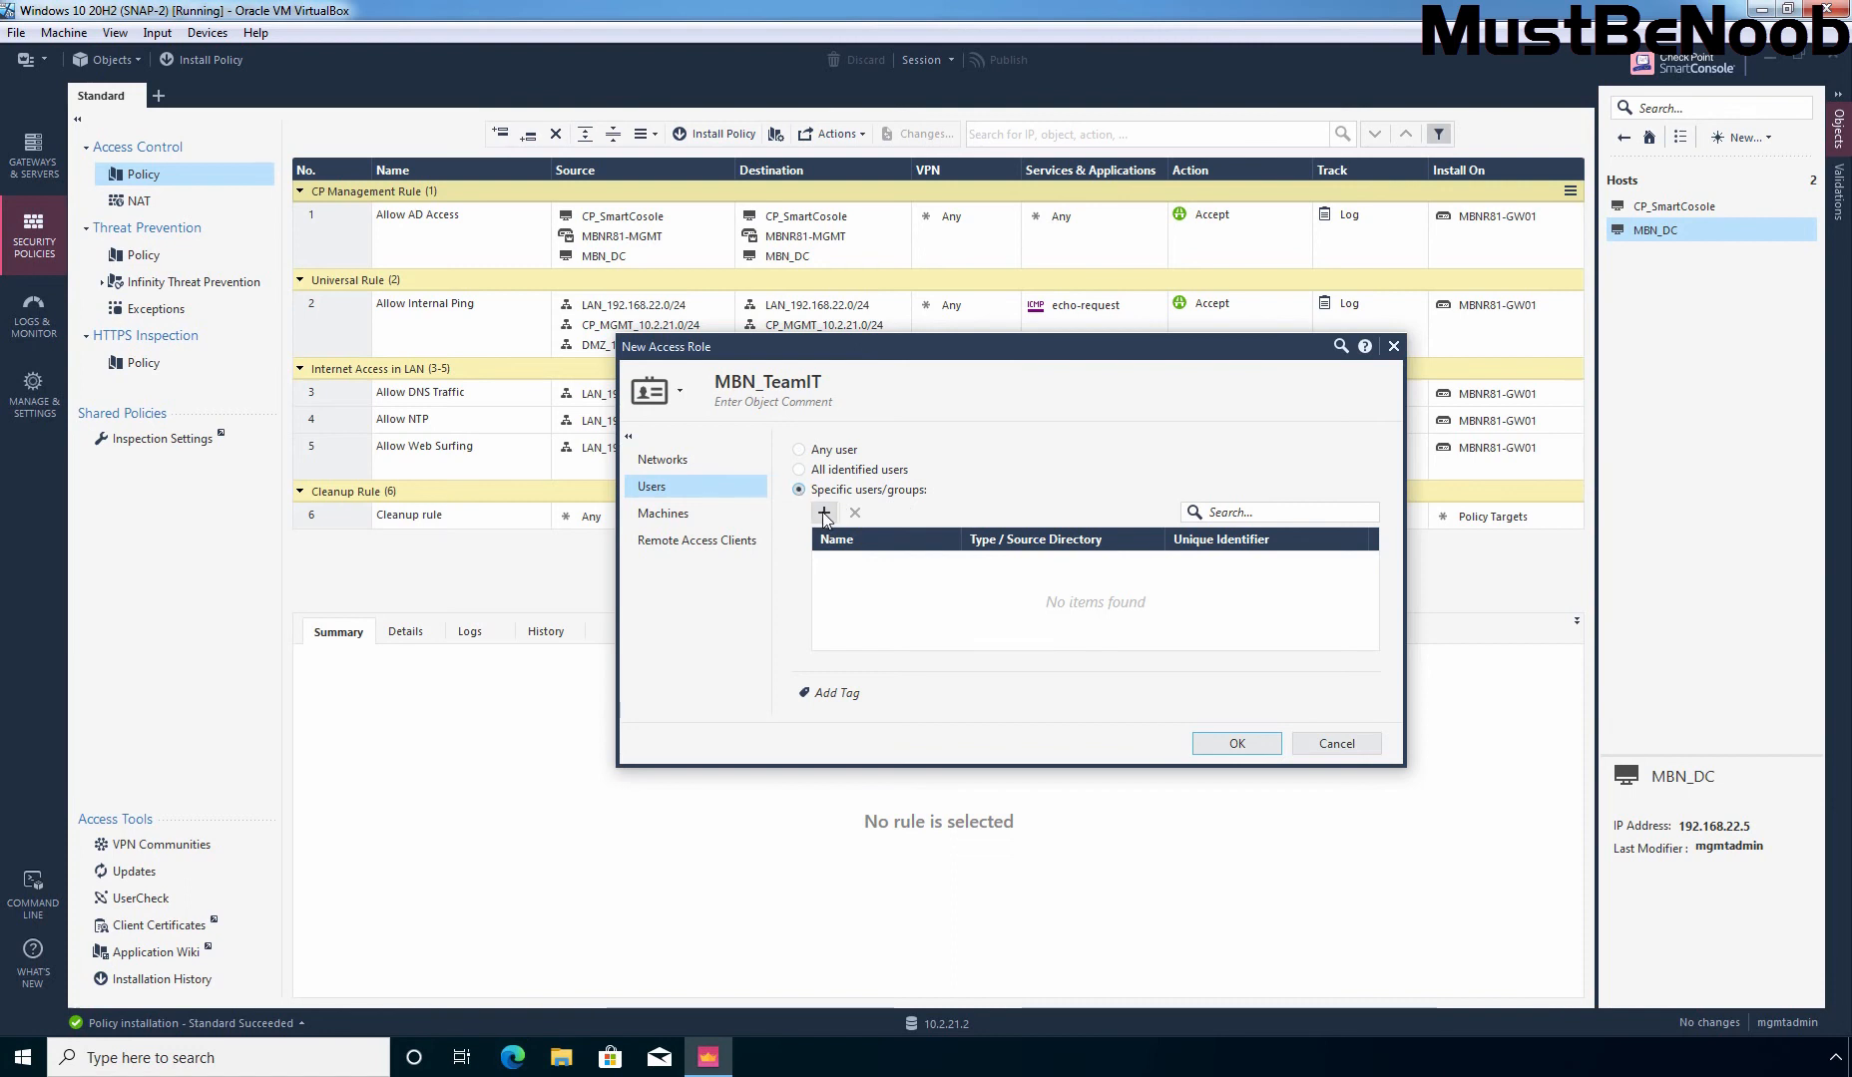
pyautogui.click(824, 513)
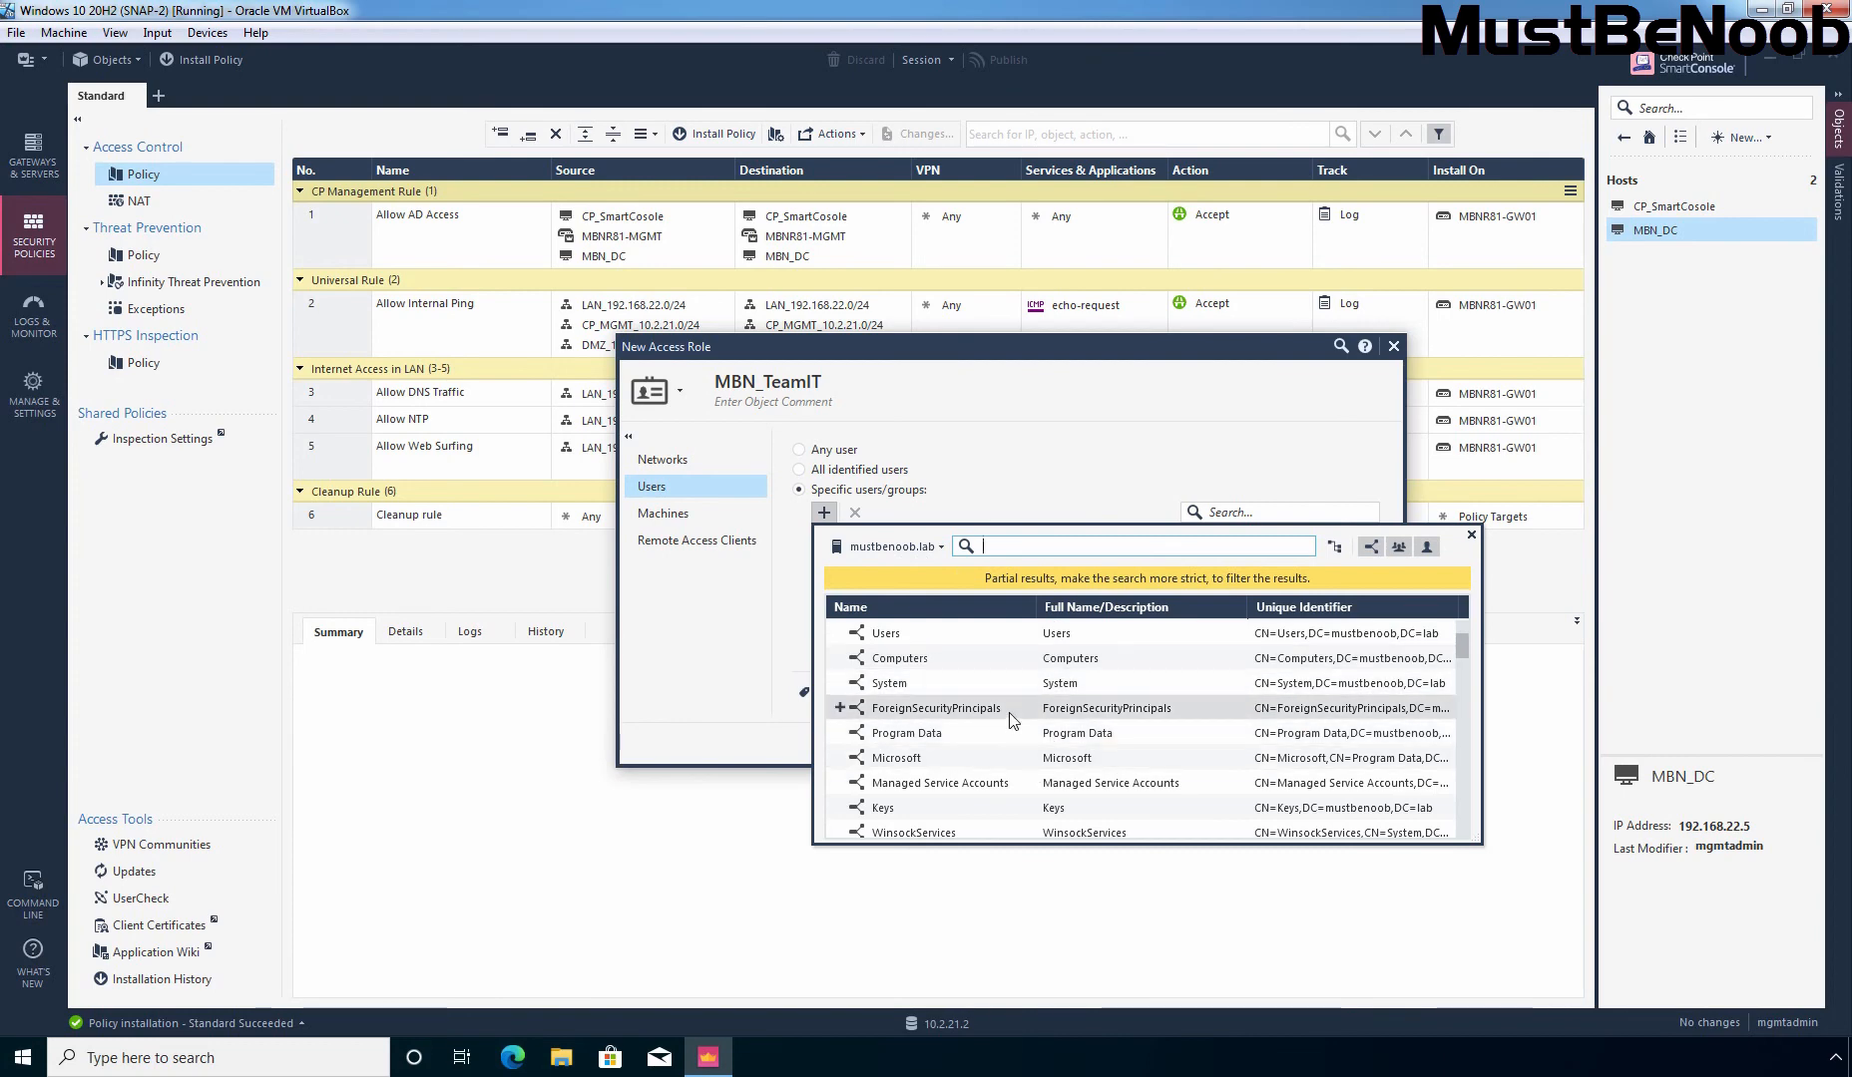
# Look through the mustbenoob.lab directory entries, and examine HeadOffice's IT unit in Active Directory Users and Computers on MBN-DC01.
pyautogui.scroll(-4, 1007, 703)
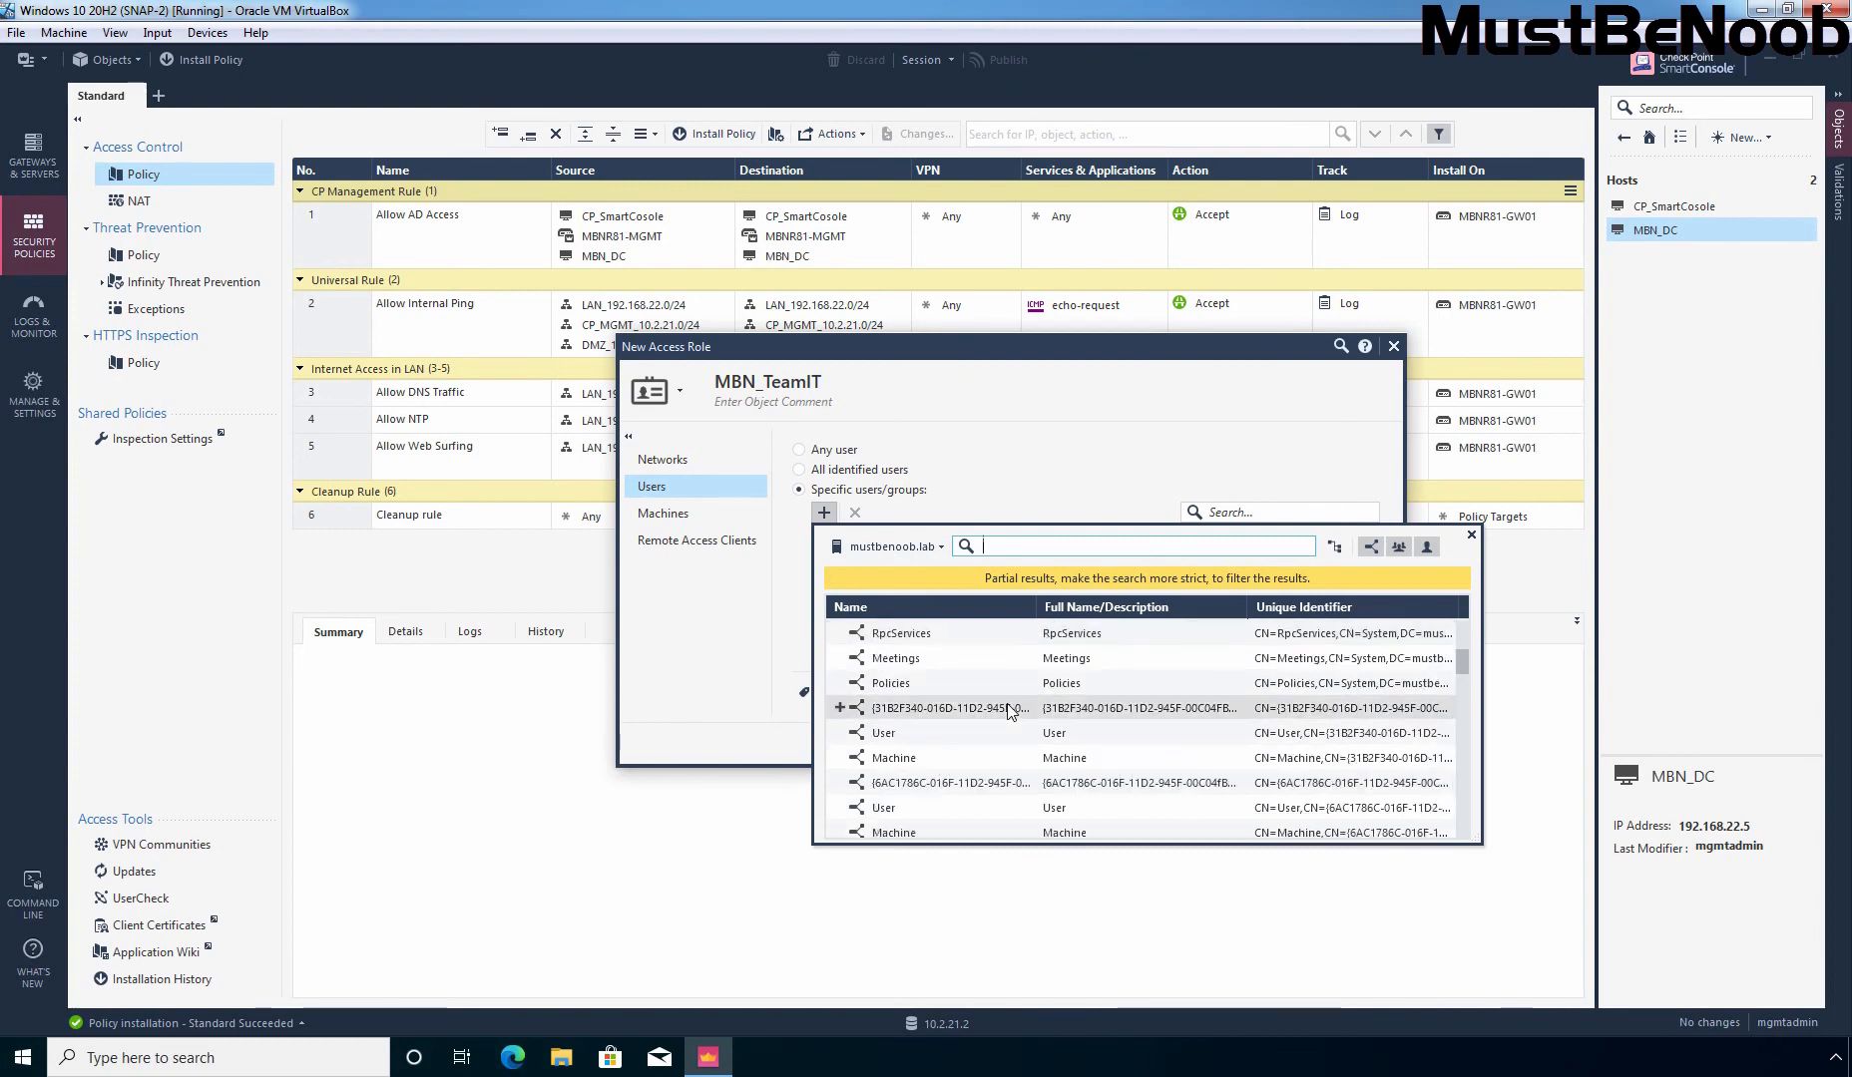
pyautogui.scroll(4, 1006, 703)
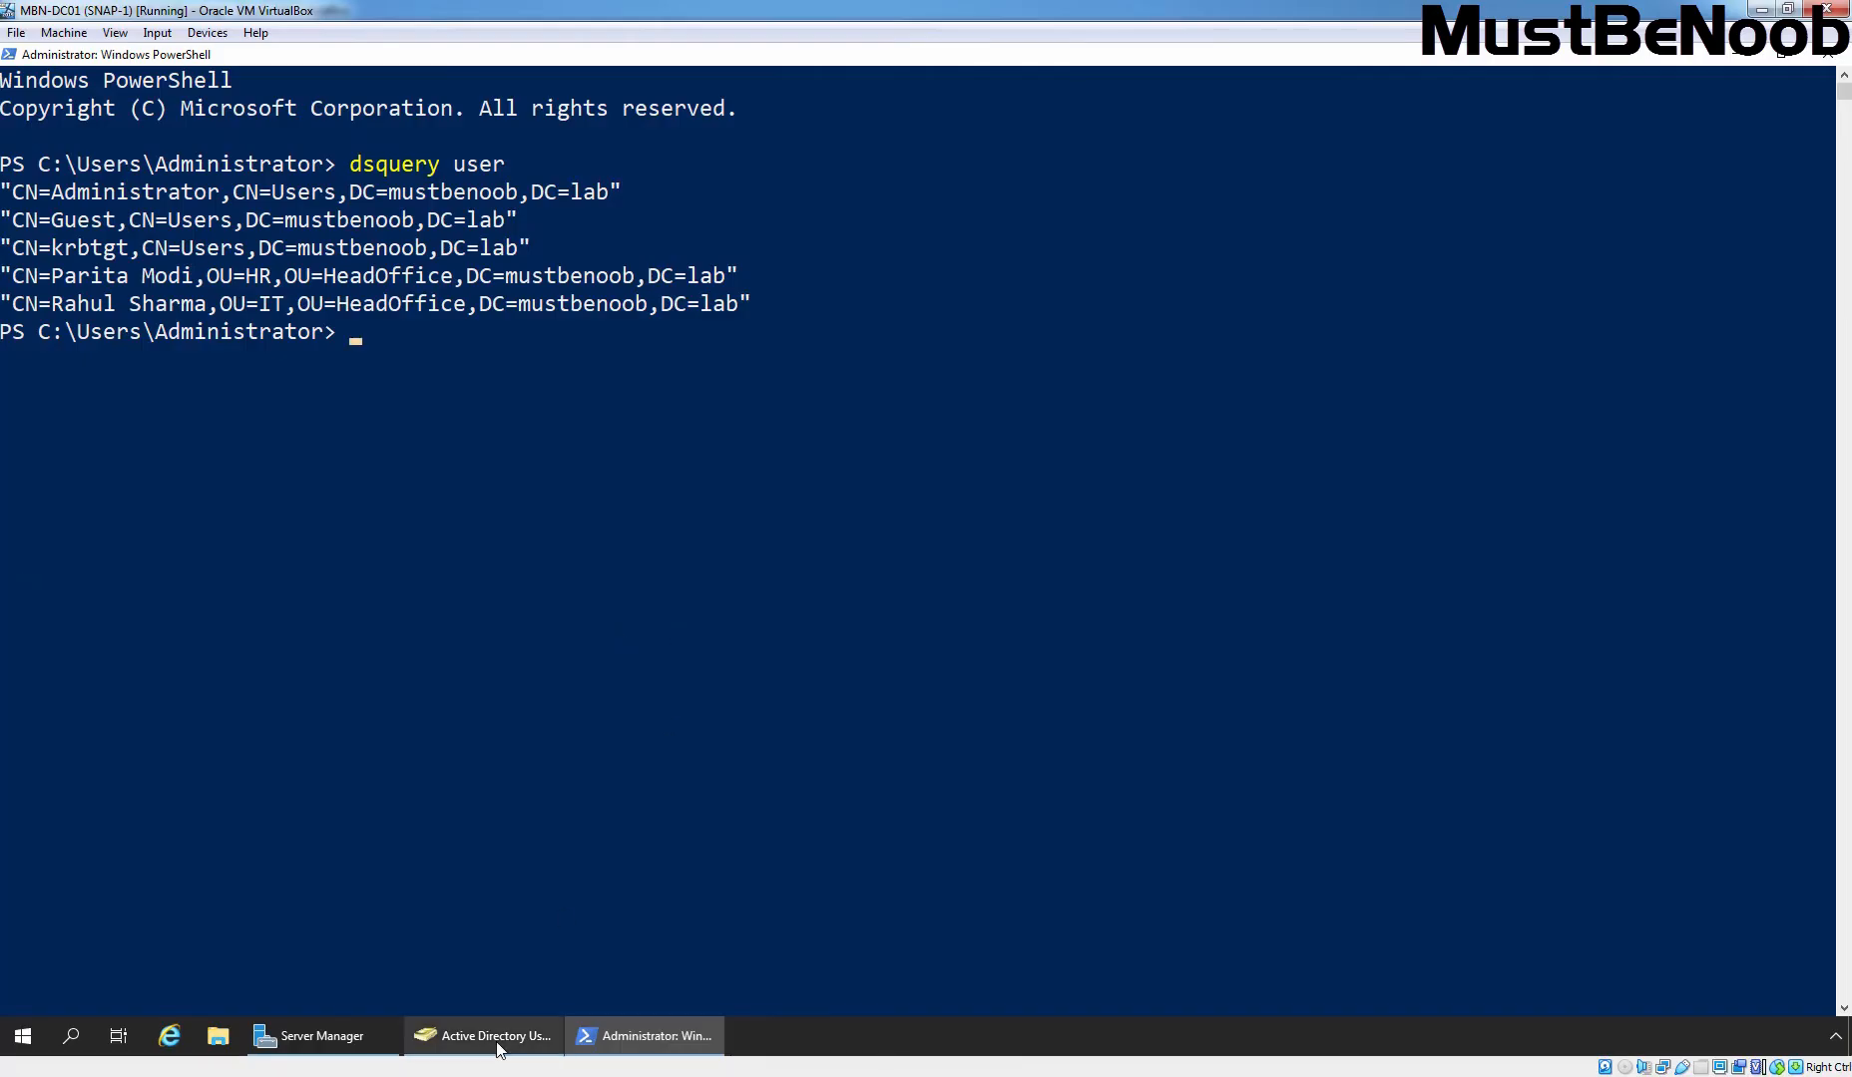
pyautogui.click(496, 1037)
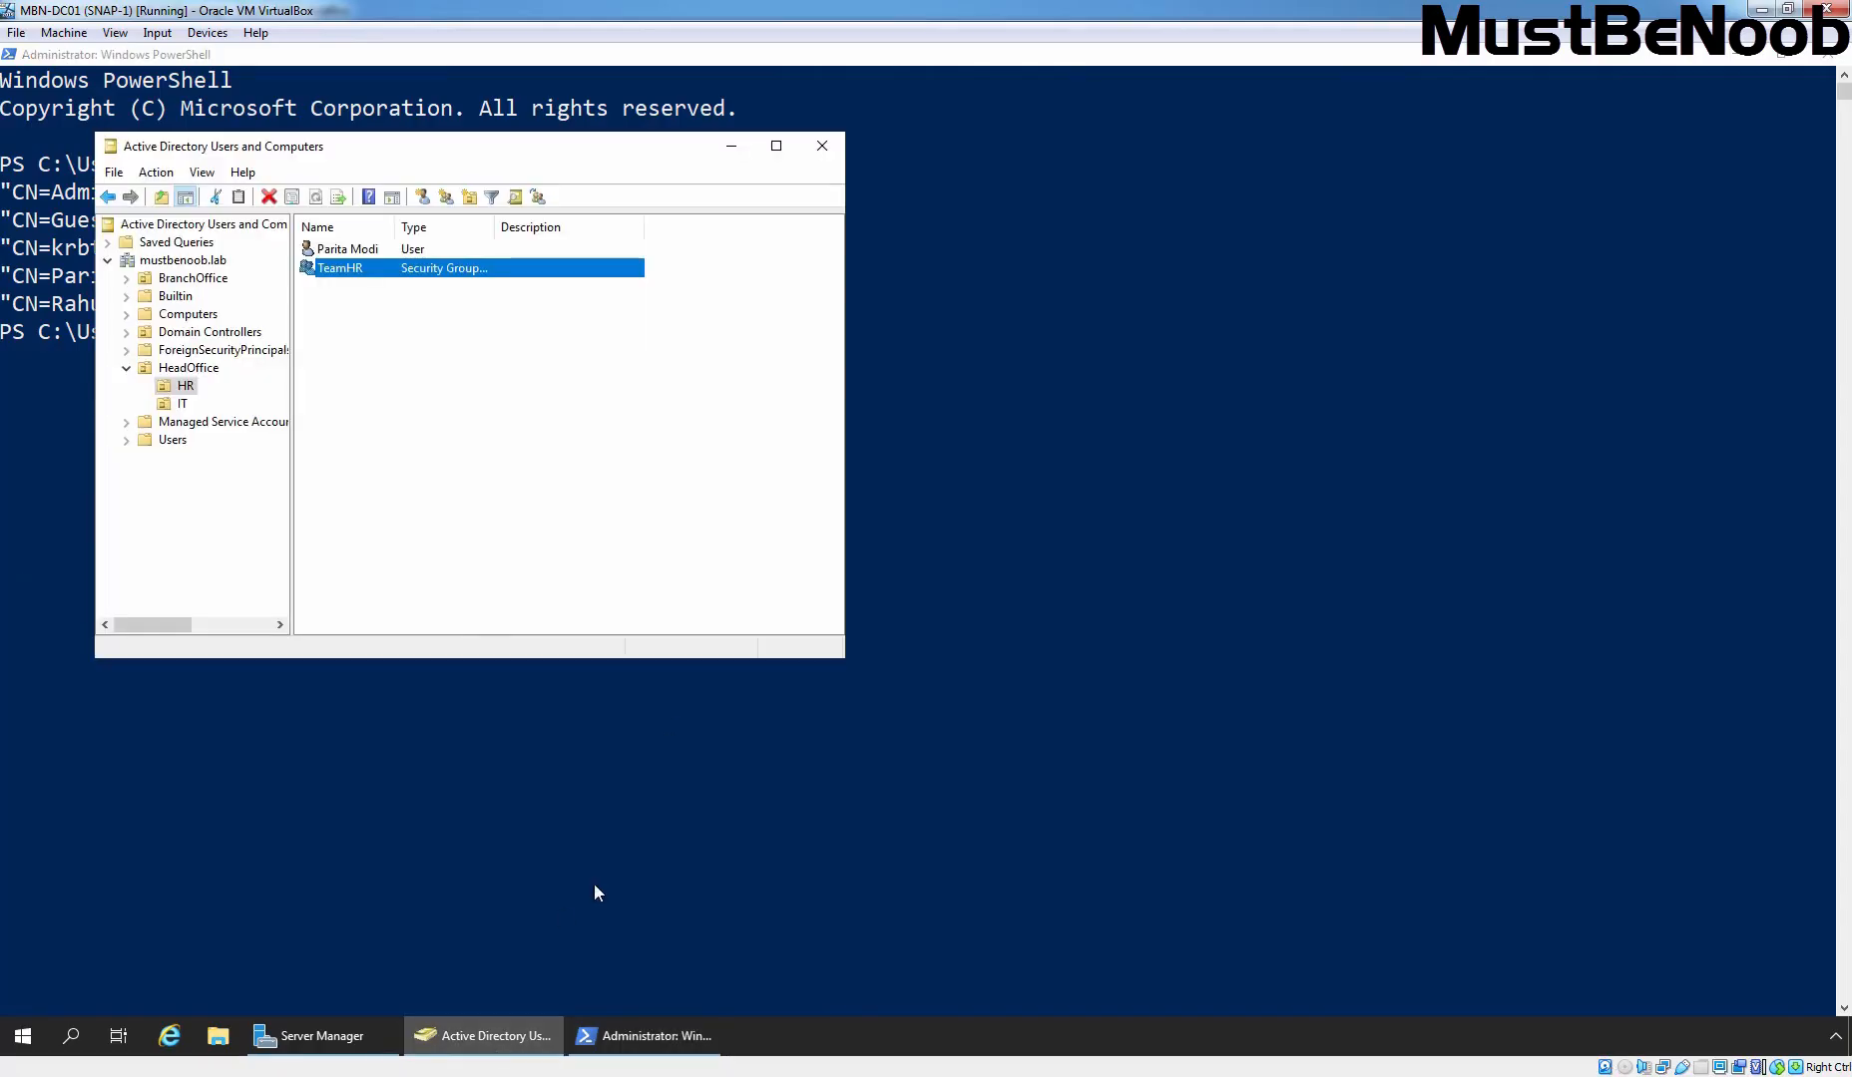
pyautogui.click(181, 404)
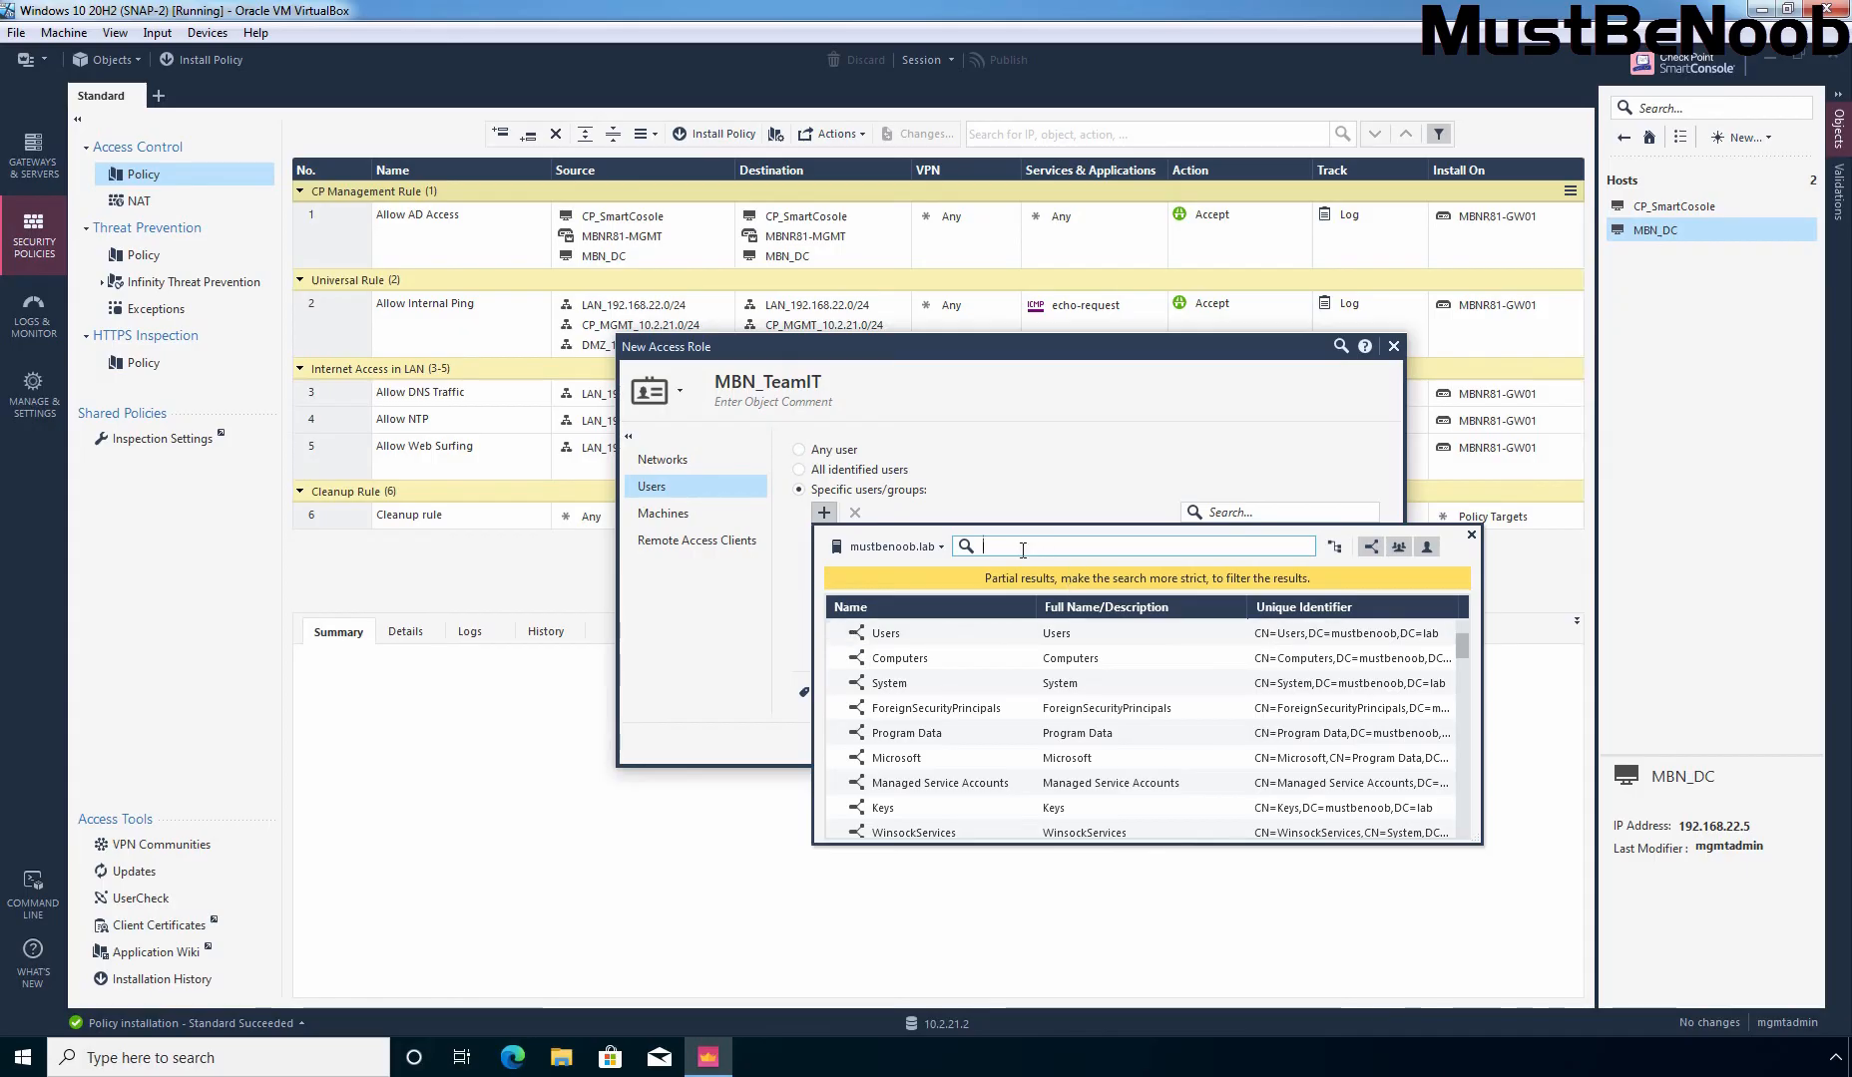
# Back in SmartConsole, search the directory for teamit, add the TeamIT group to the access role and save the role.
pyautogui.write('te')
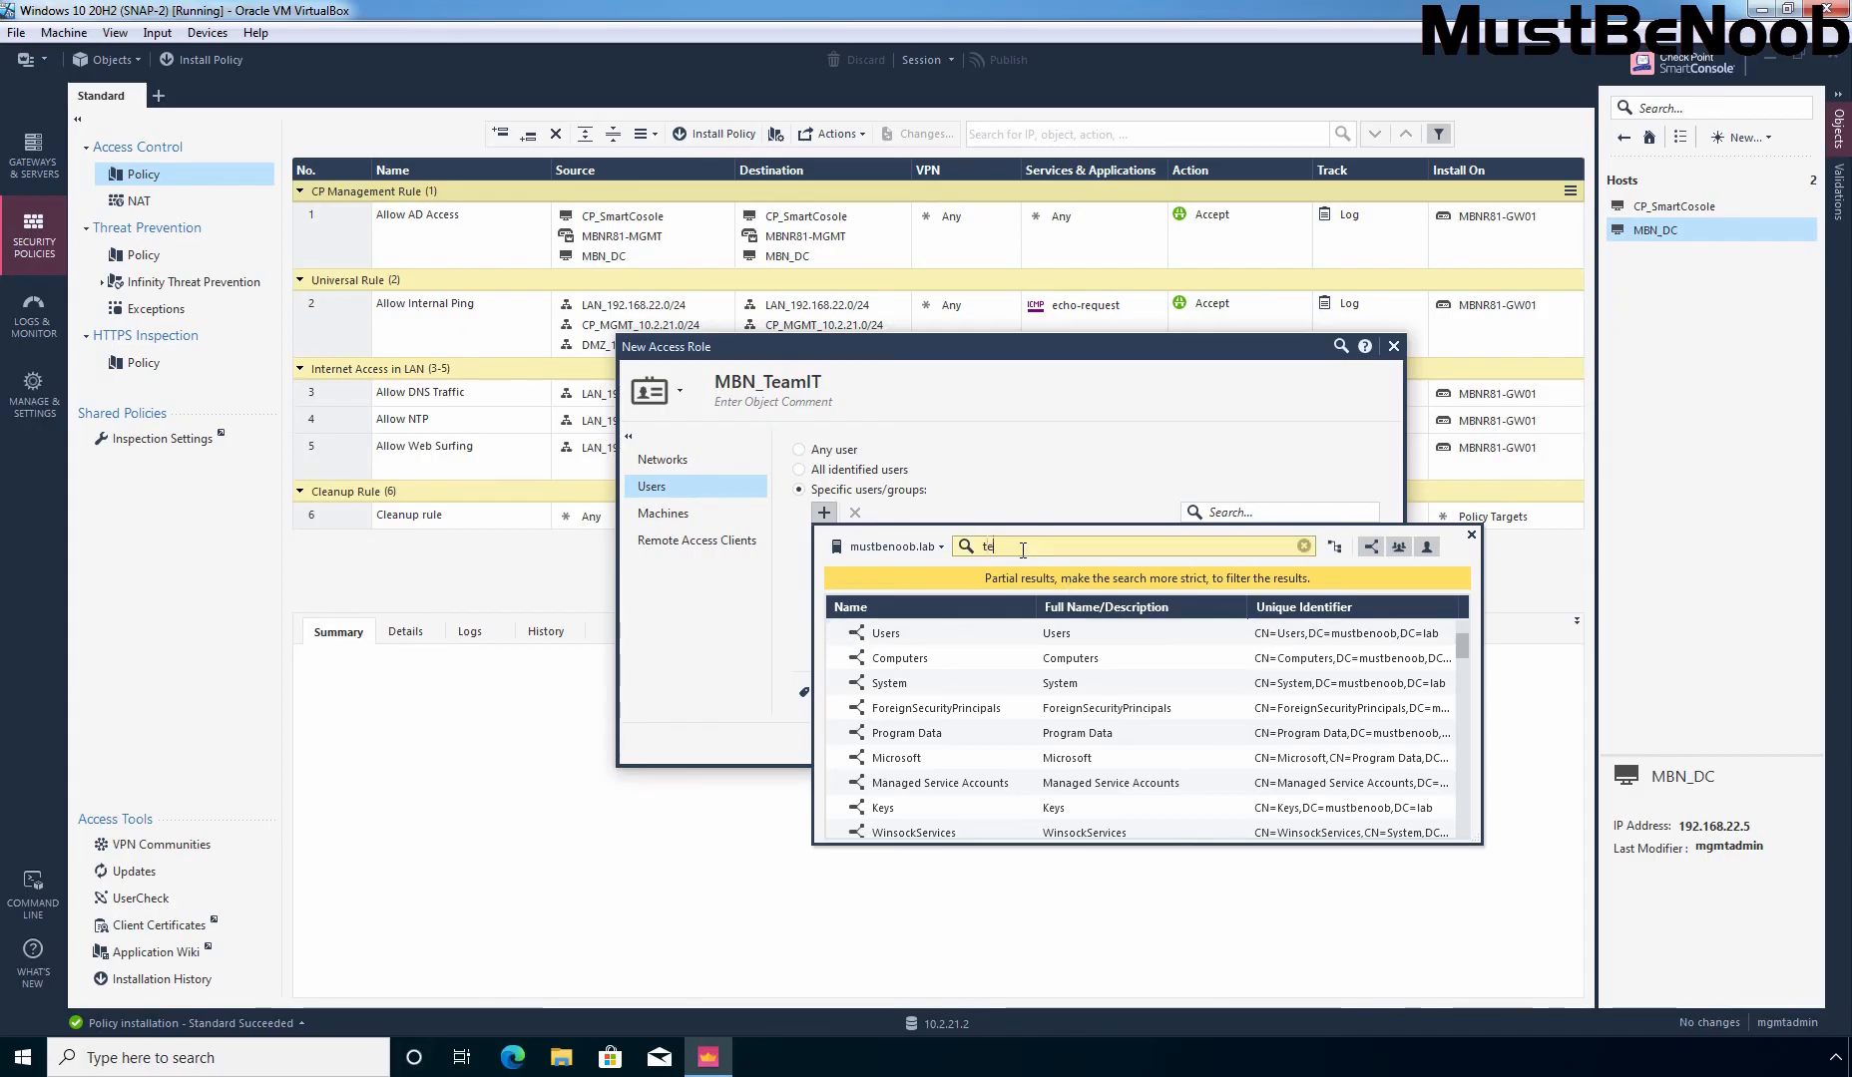
pyautogui.write('amit')
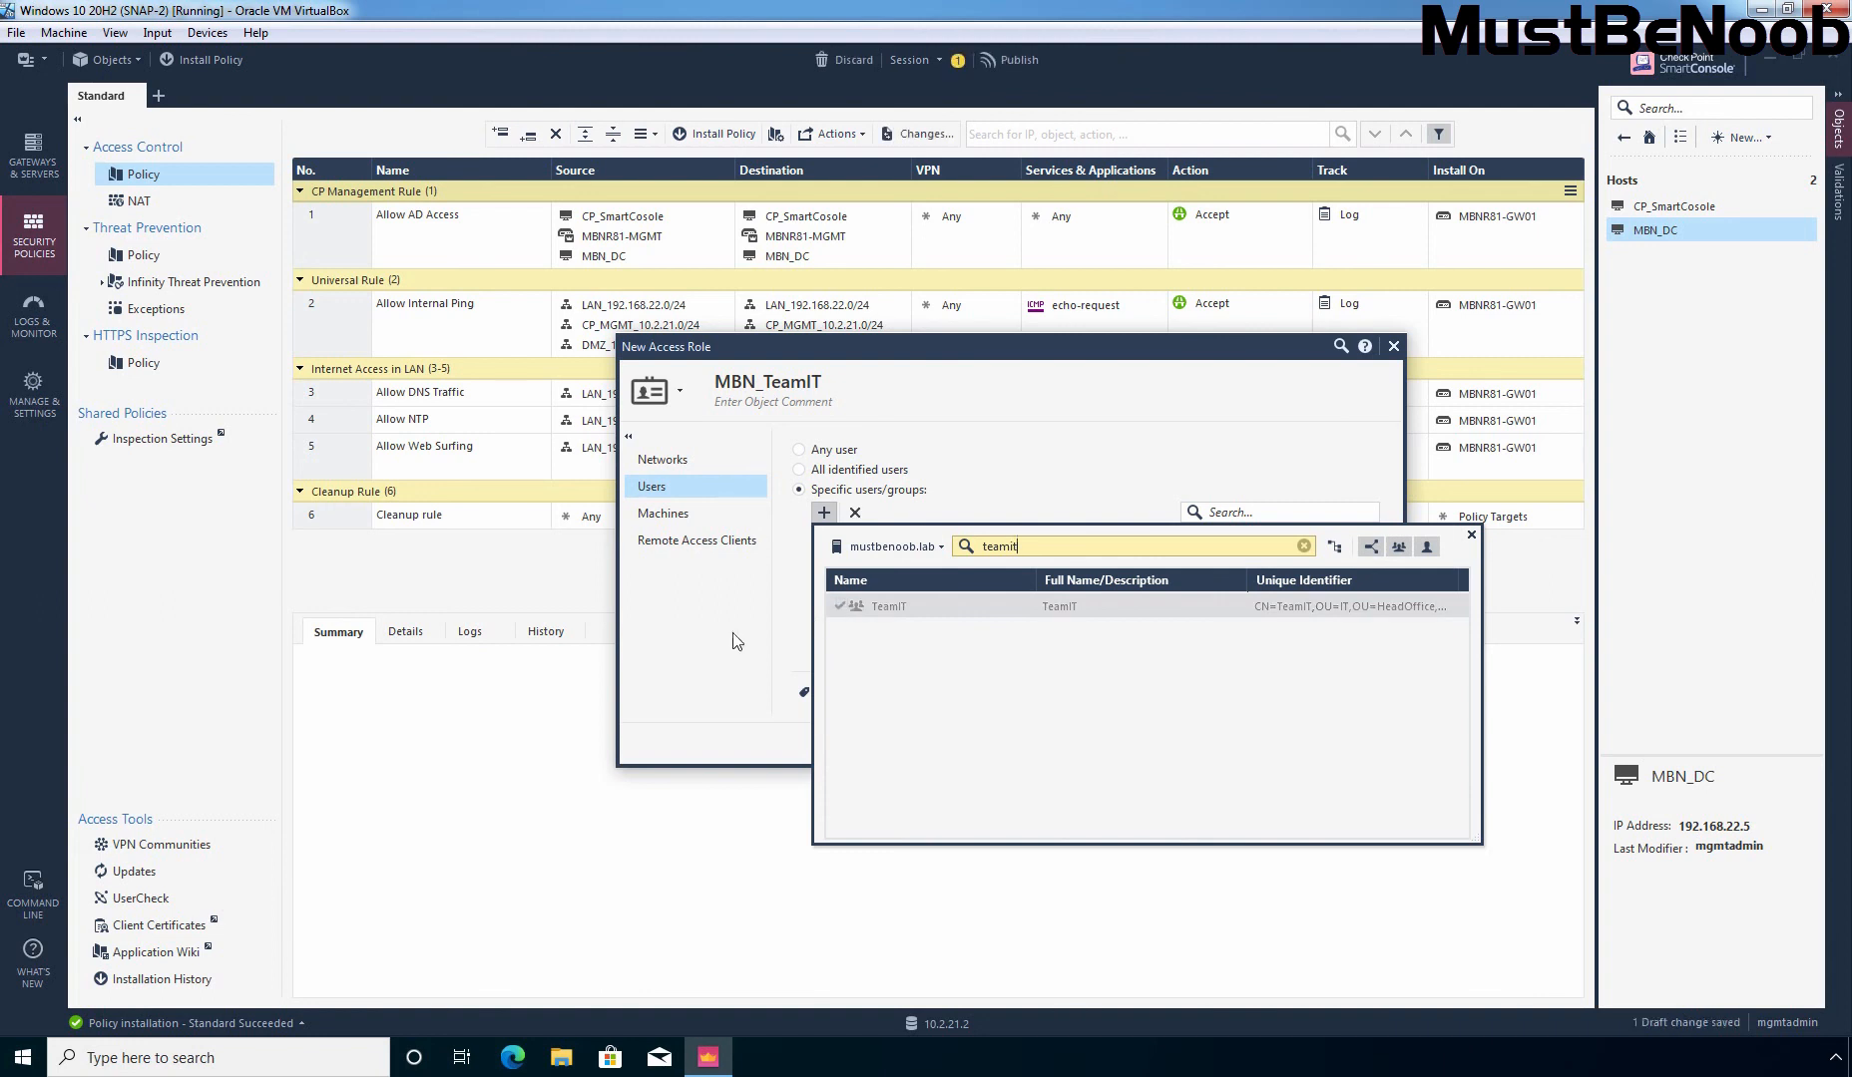
pyautogui.click(839, 608)
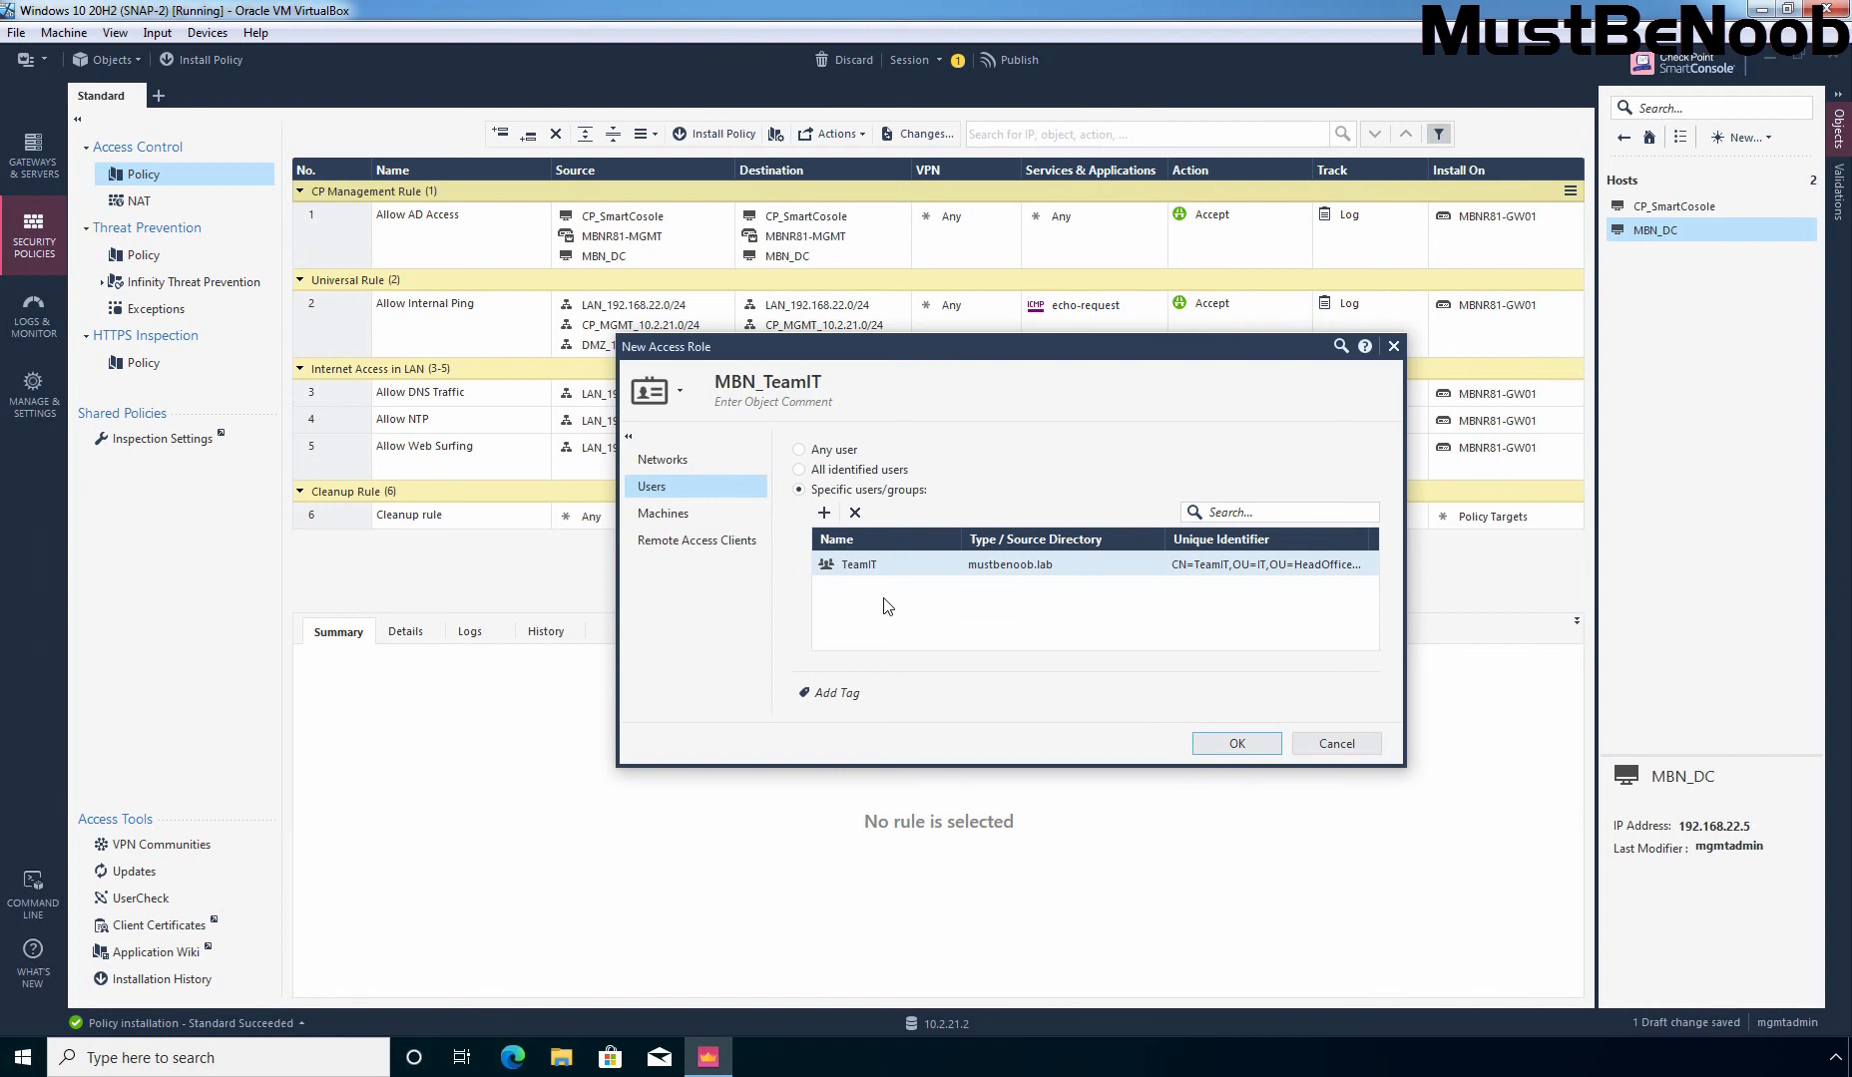
pyautogui.click(1237, 744)
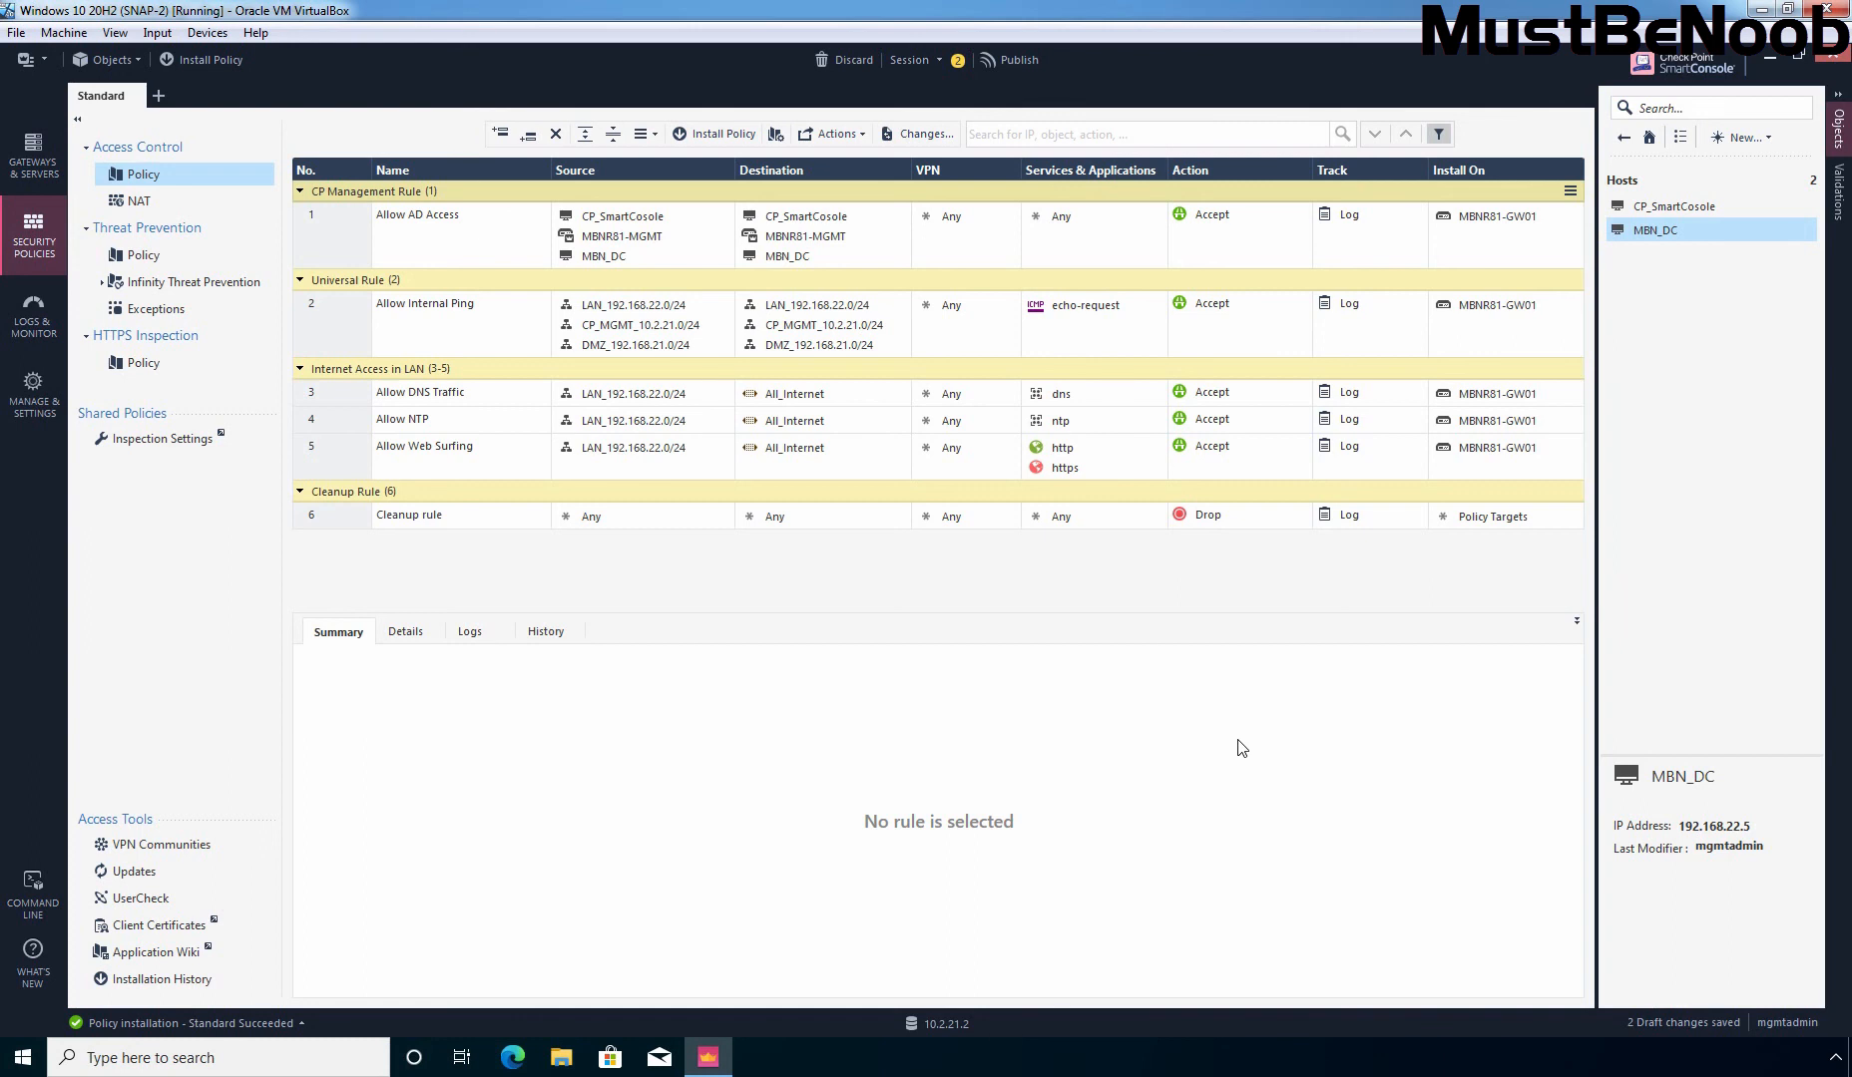
# Add the MBN_TeamIT access role to the source of the Allow DNS Traffic rule.
pyautogui.moveTo(631, 403)
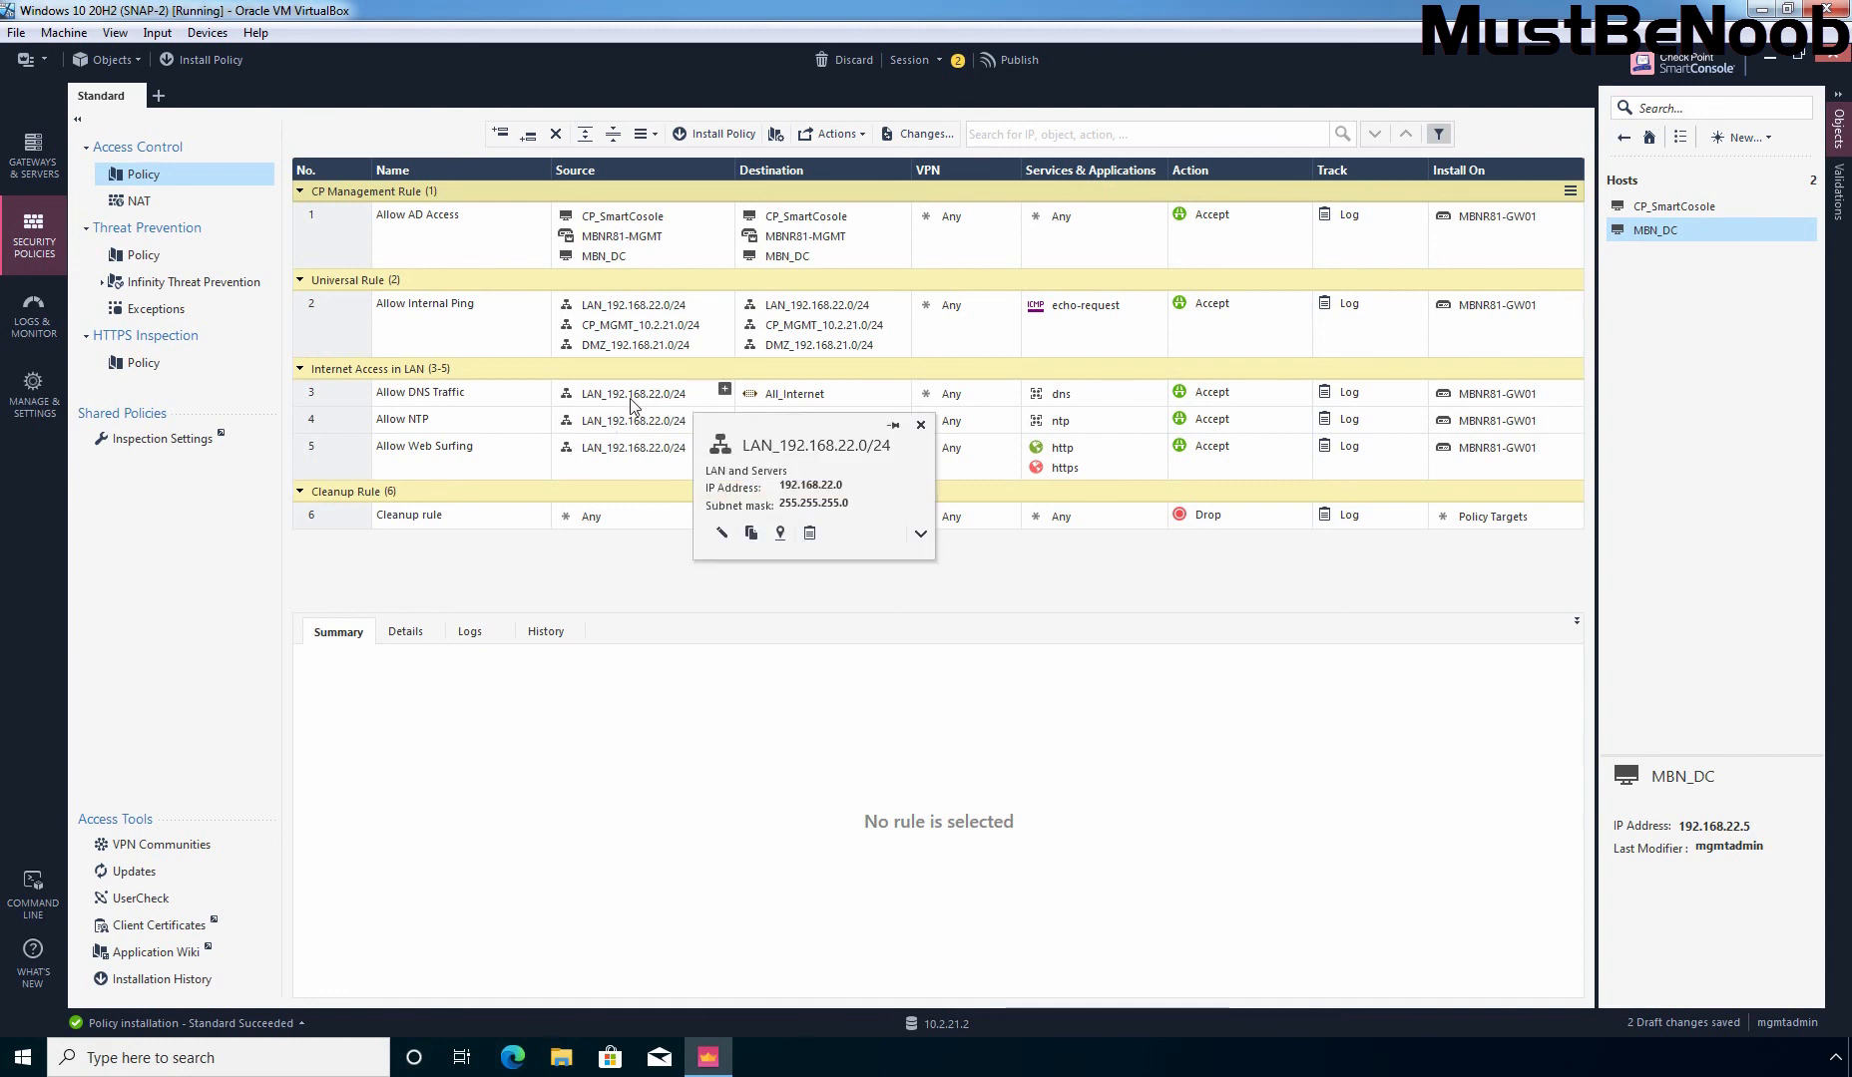
pyautogui.click(726, 394)
pyautogui.click(726, 390)
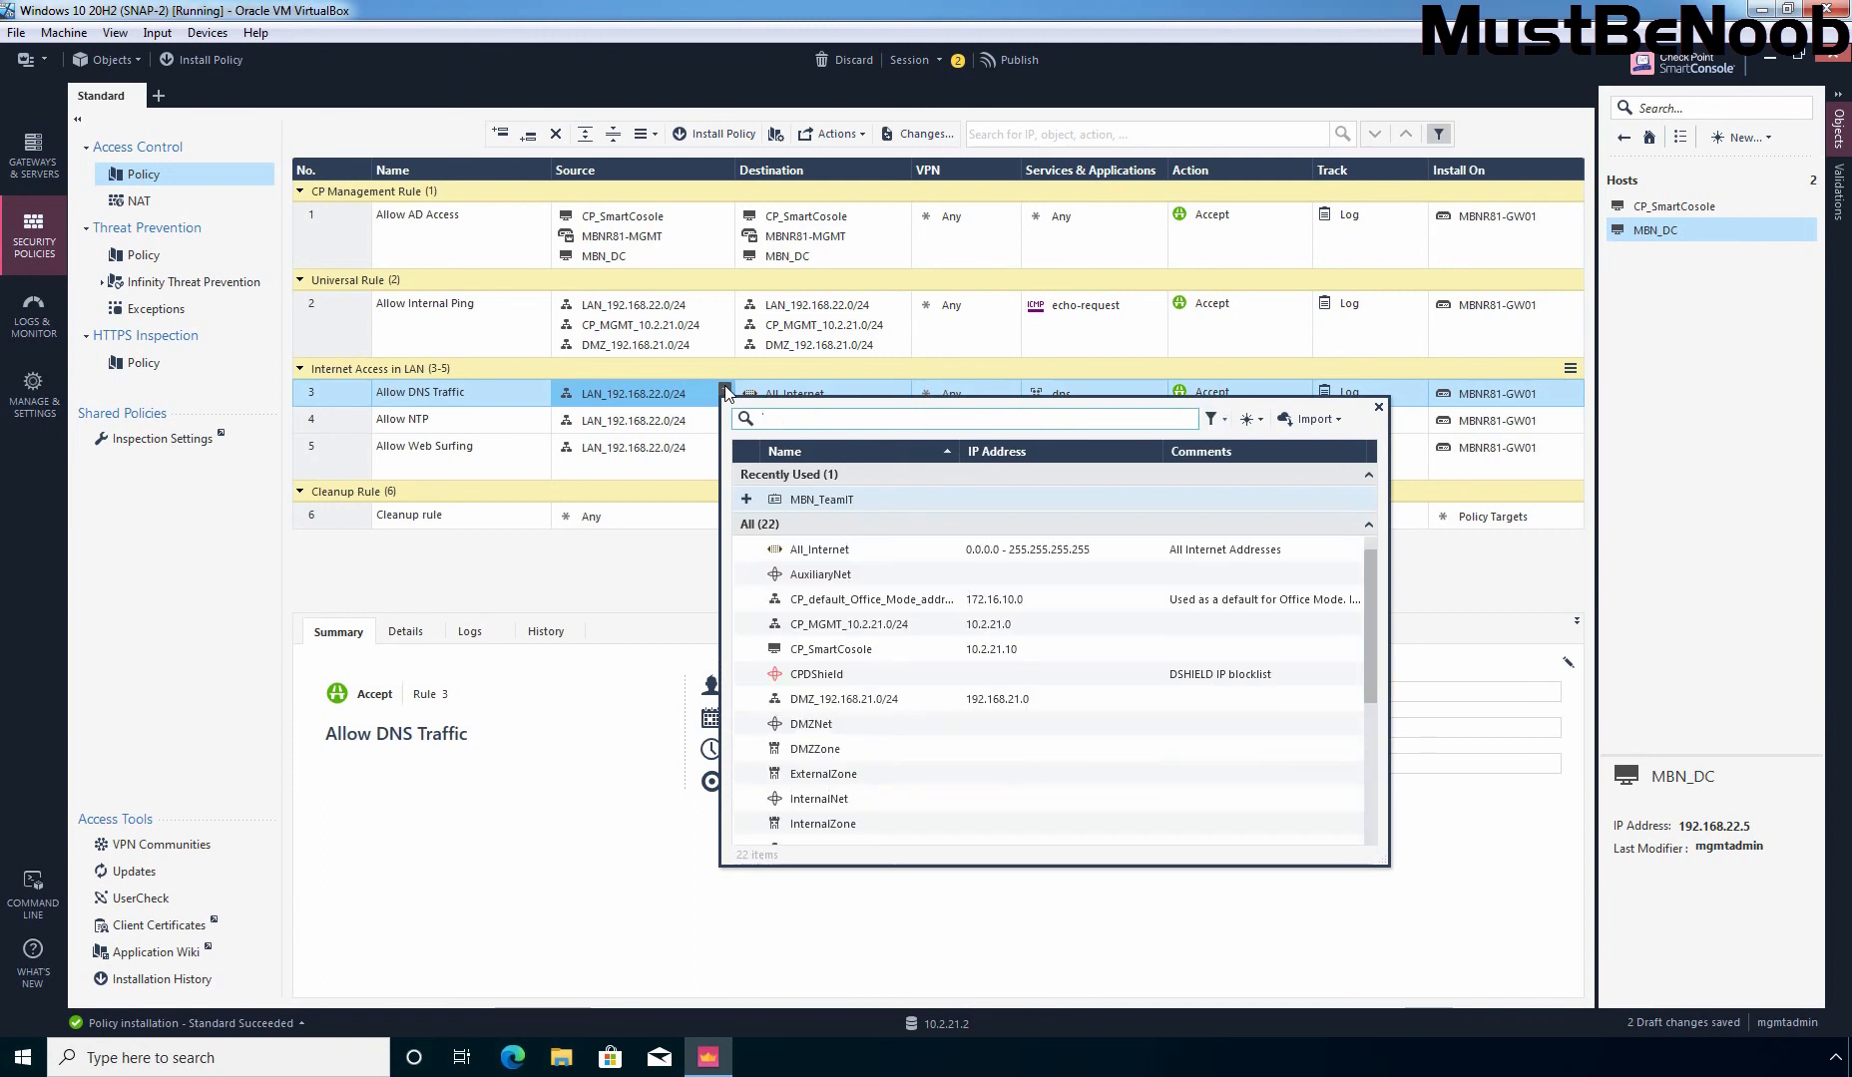
pyautogui.click(746, 500)
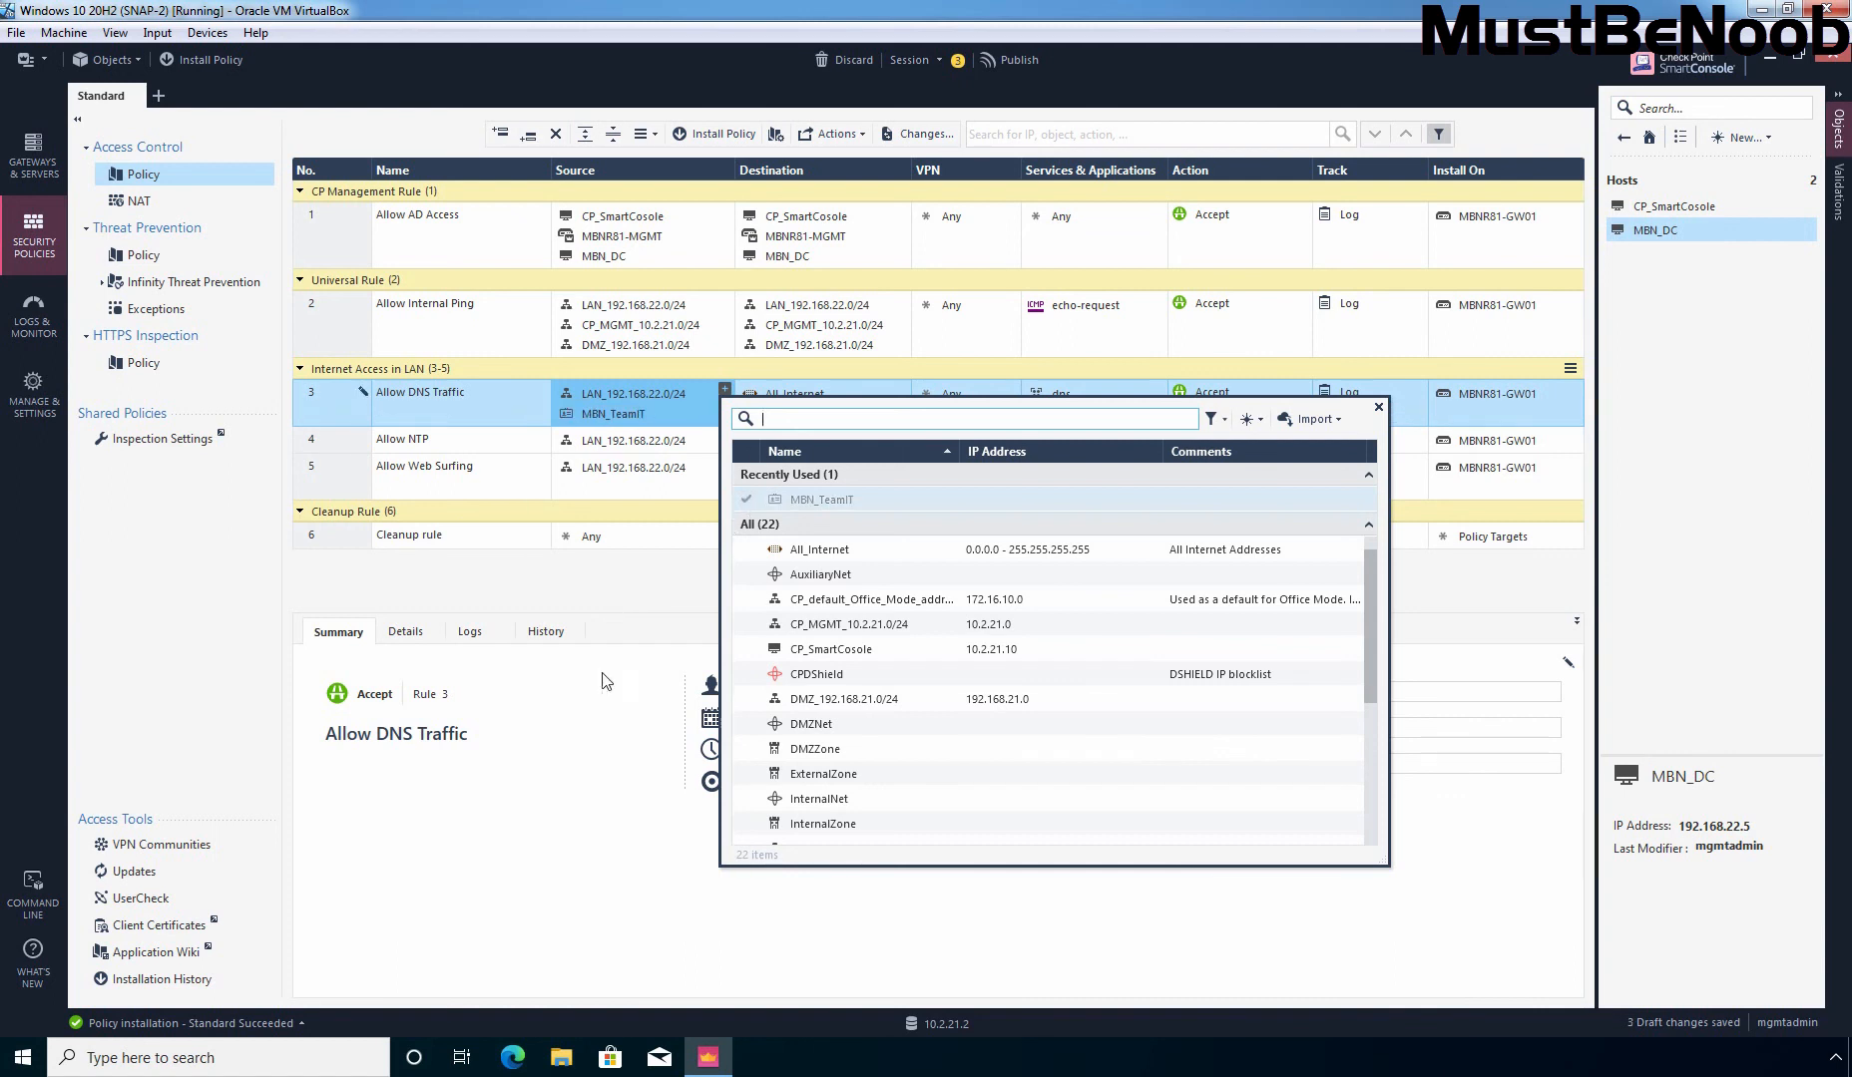
pyautogui.click(611, 735)
pyautogui.moveTo(607, 414)
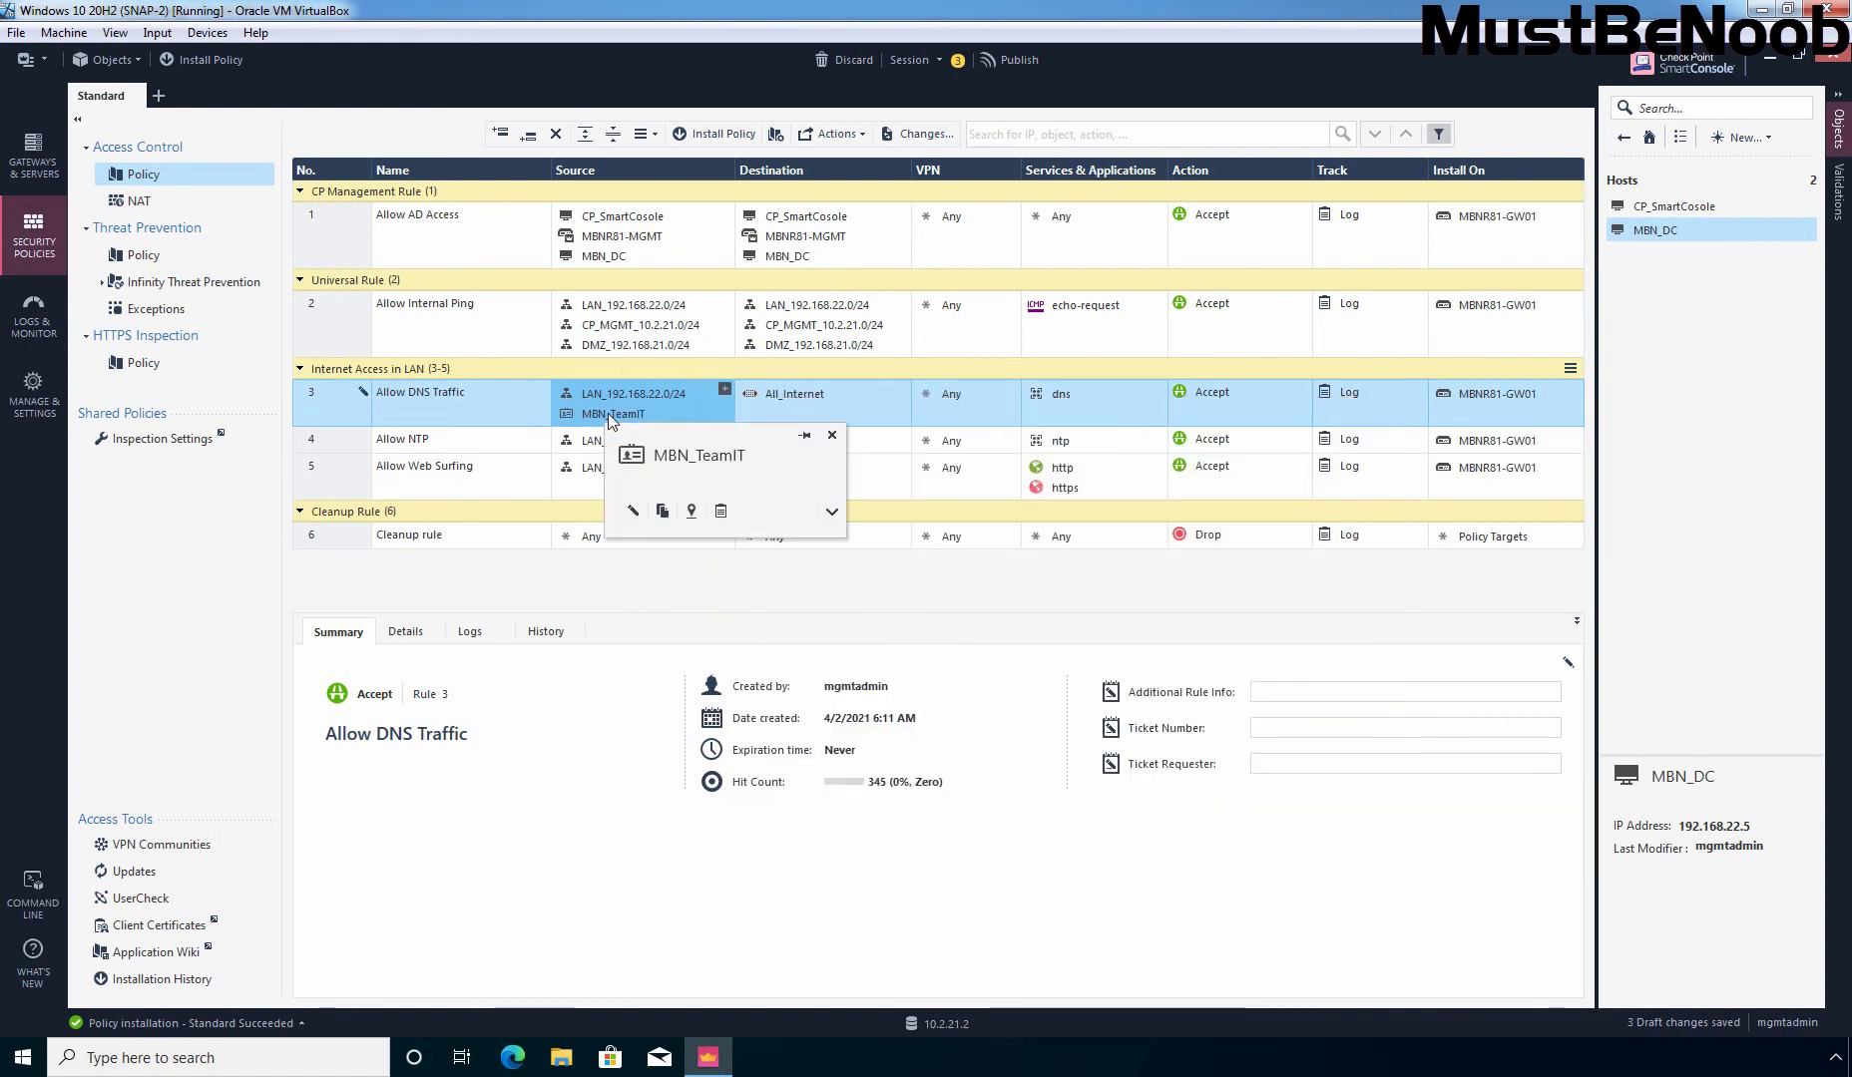